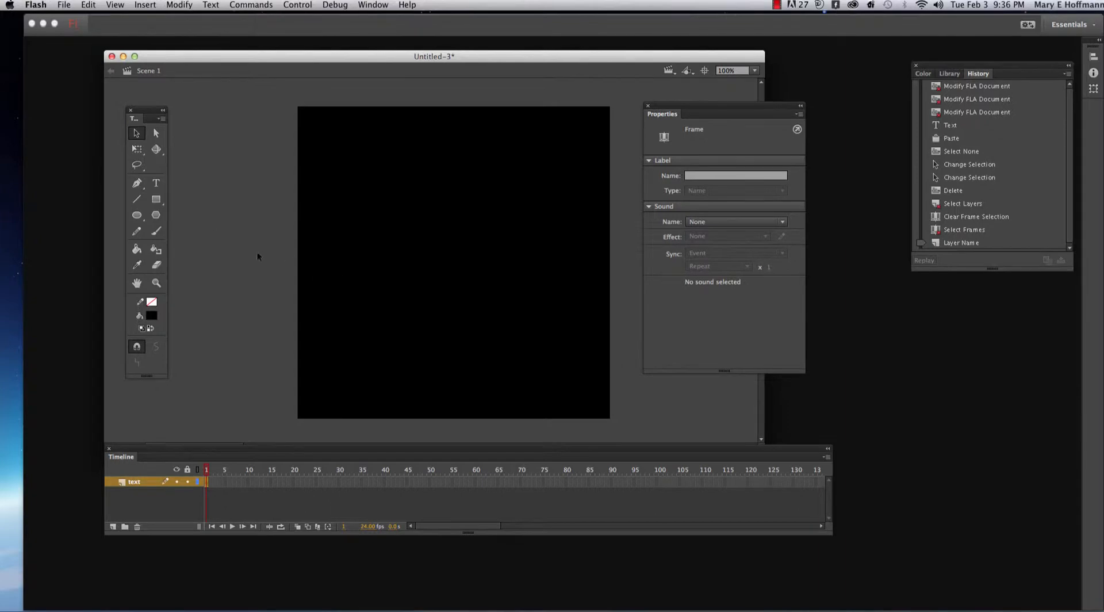
- Create a static text box about 449 px wide near the stage's upper edge and paste the copied preschool paragraph into it
left_click(157, 186)
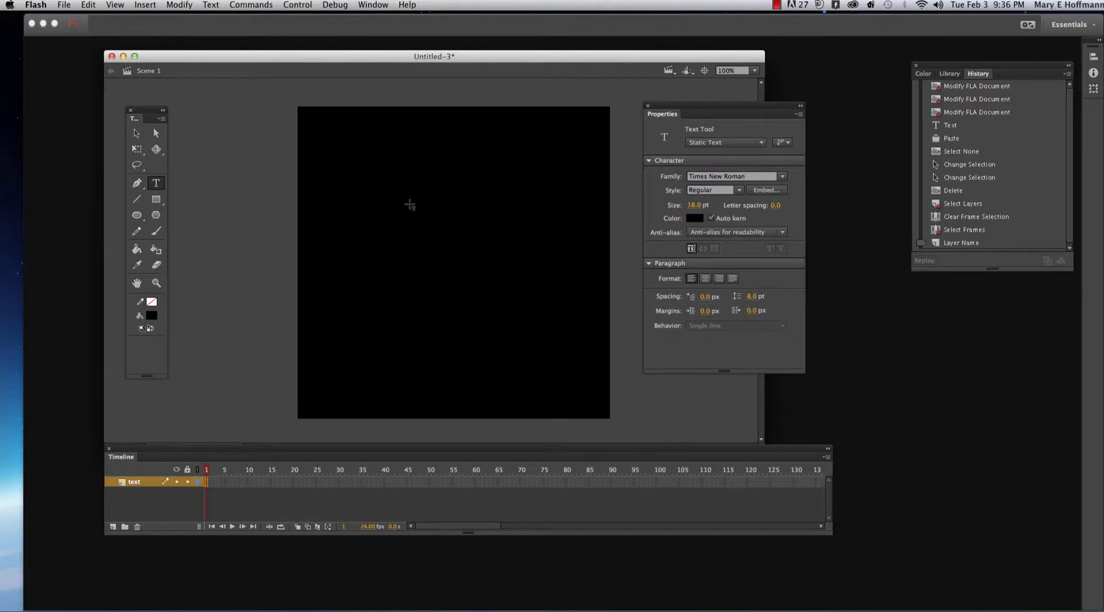
left_click(333, 140)
left_click_drag(336, 172, 586, 168)
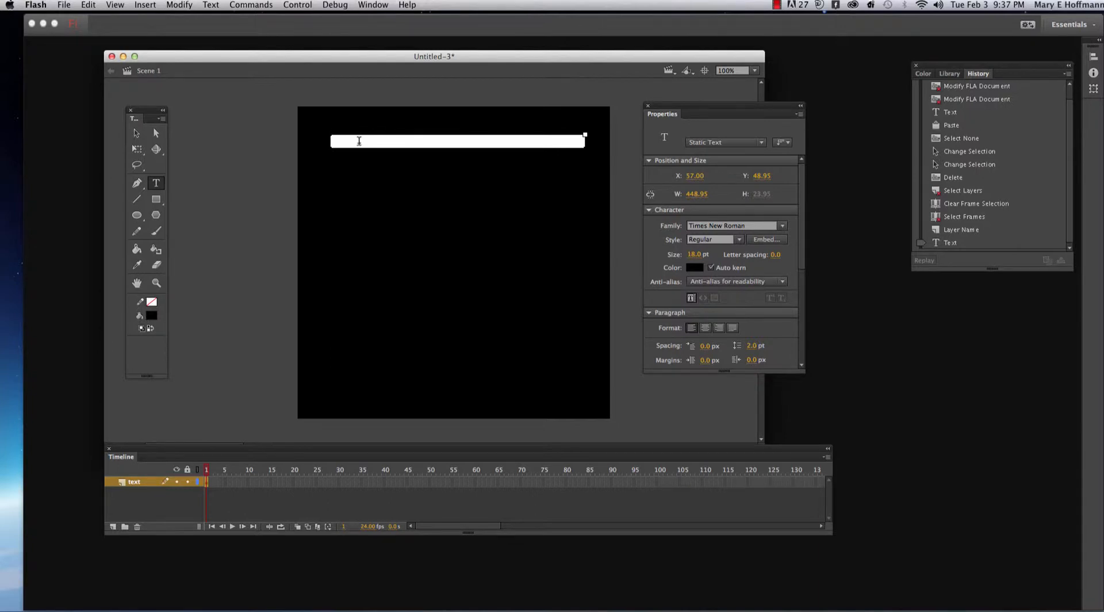
right_click(339, 148)
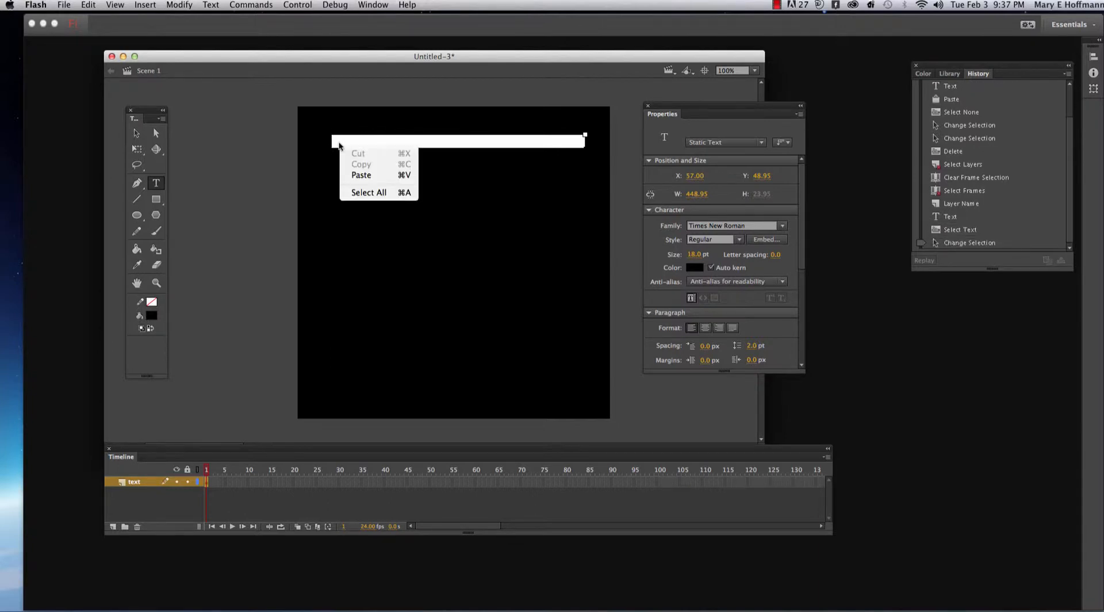
left_click(361, 174)
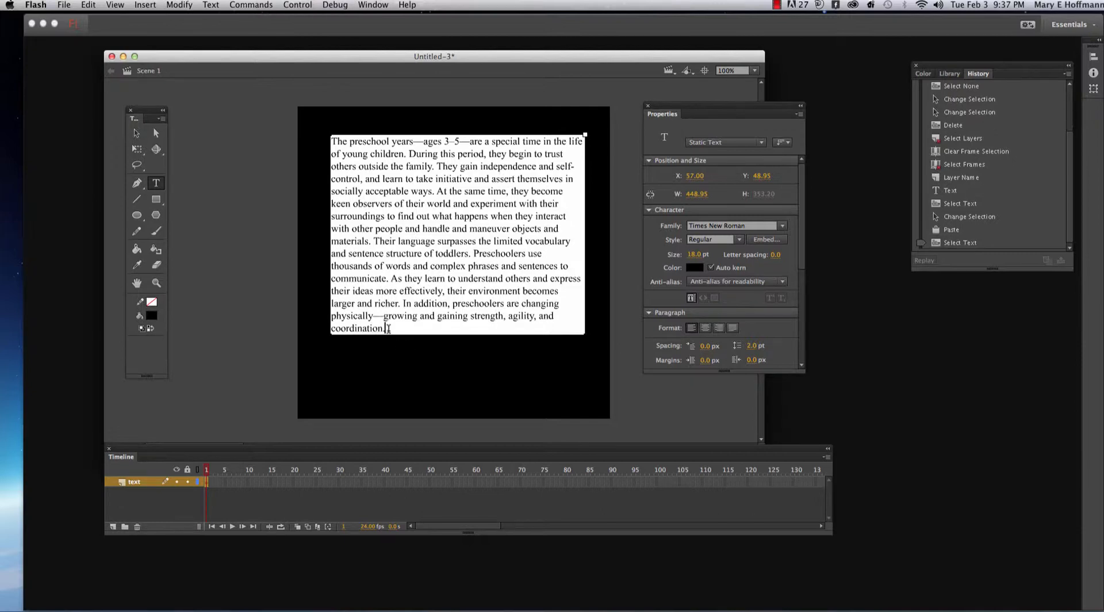
- Color all of the paragraph text white (#FFFFFF) and move the text block down to about Y 125
left_click_drag(386, 329, 331, 138)
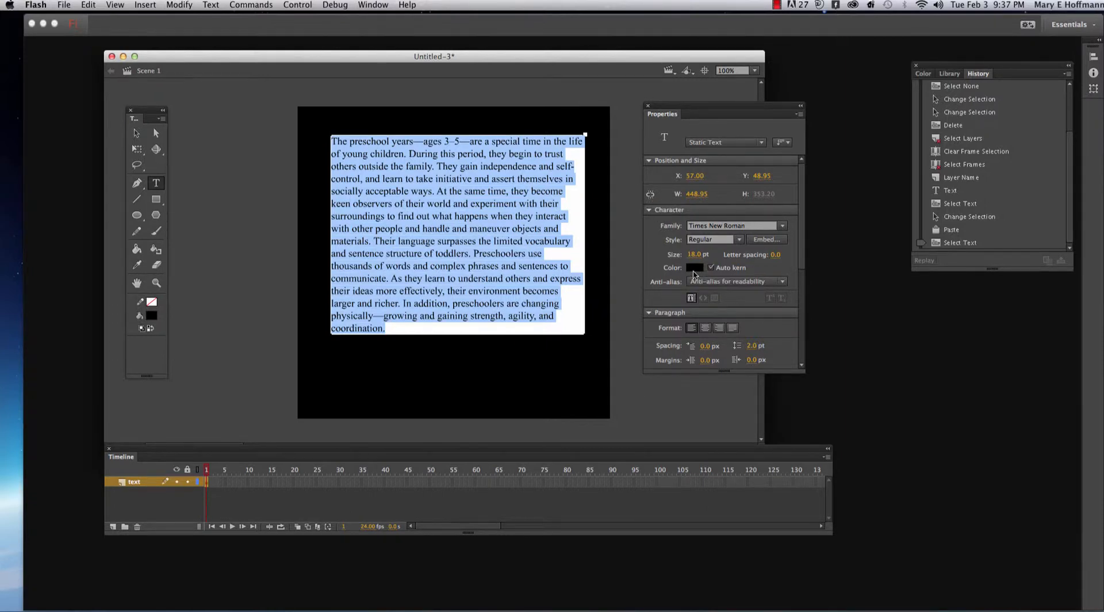
left_click(694, 270)
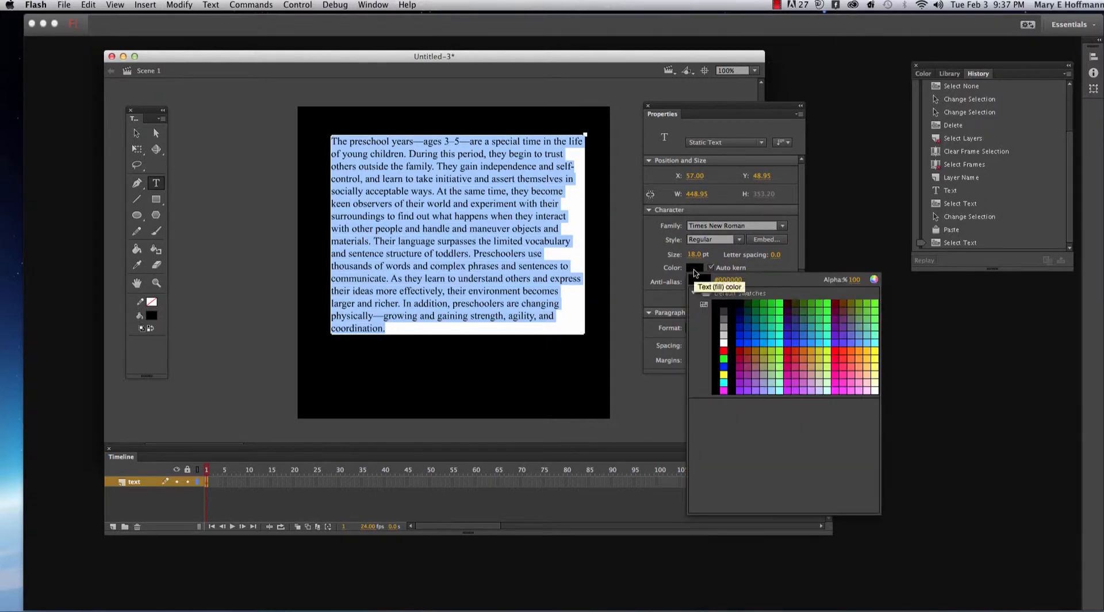
left_click(723, 340)
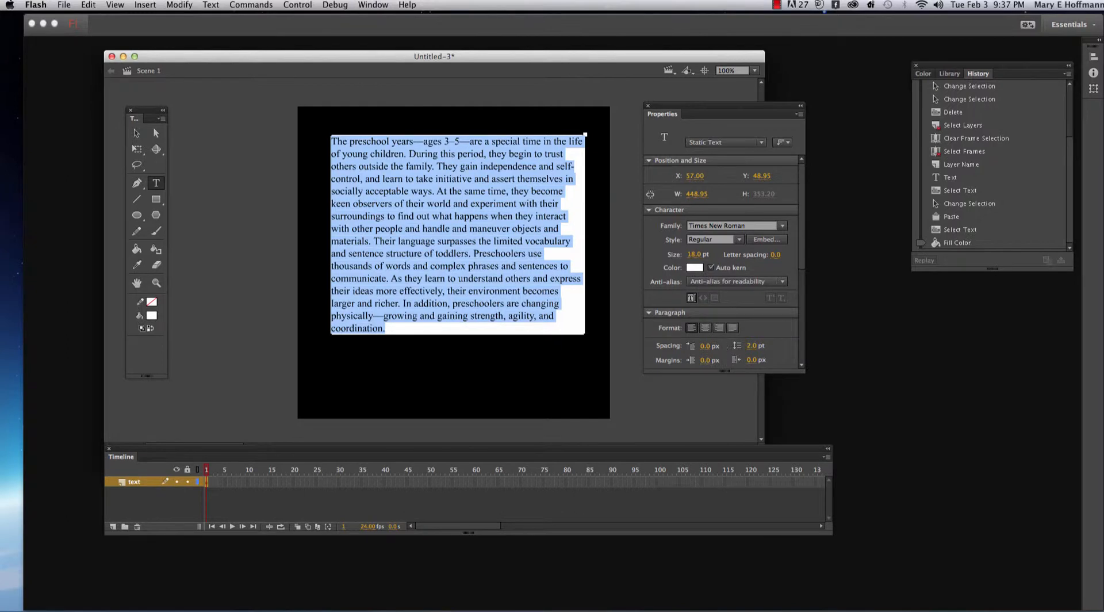
left_click(137, 133)
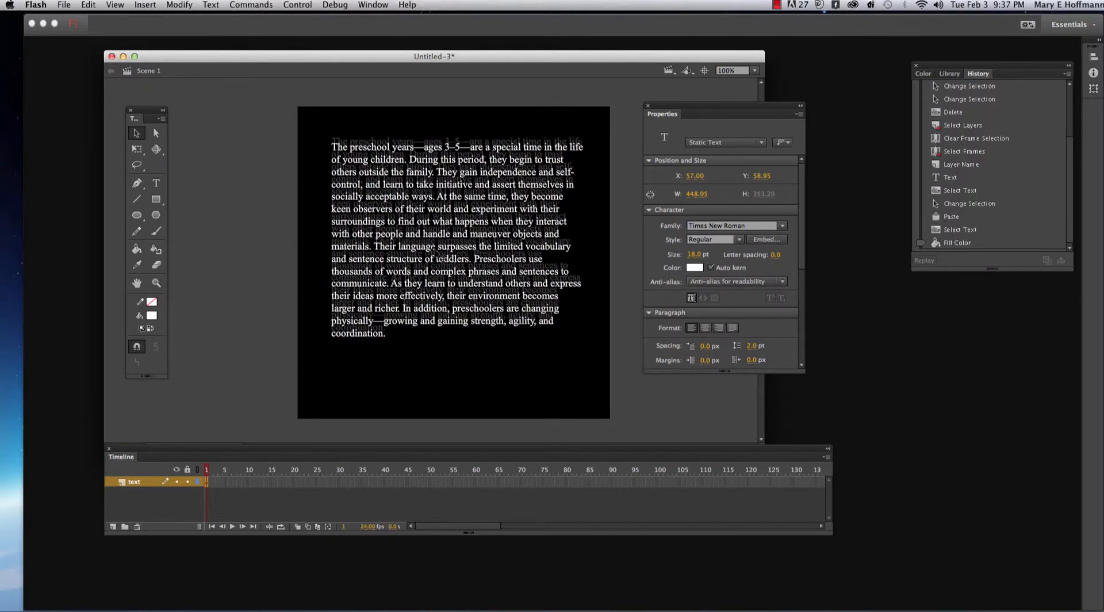
left_click_drag(436, 247, 438, 290)
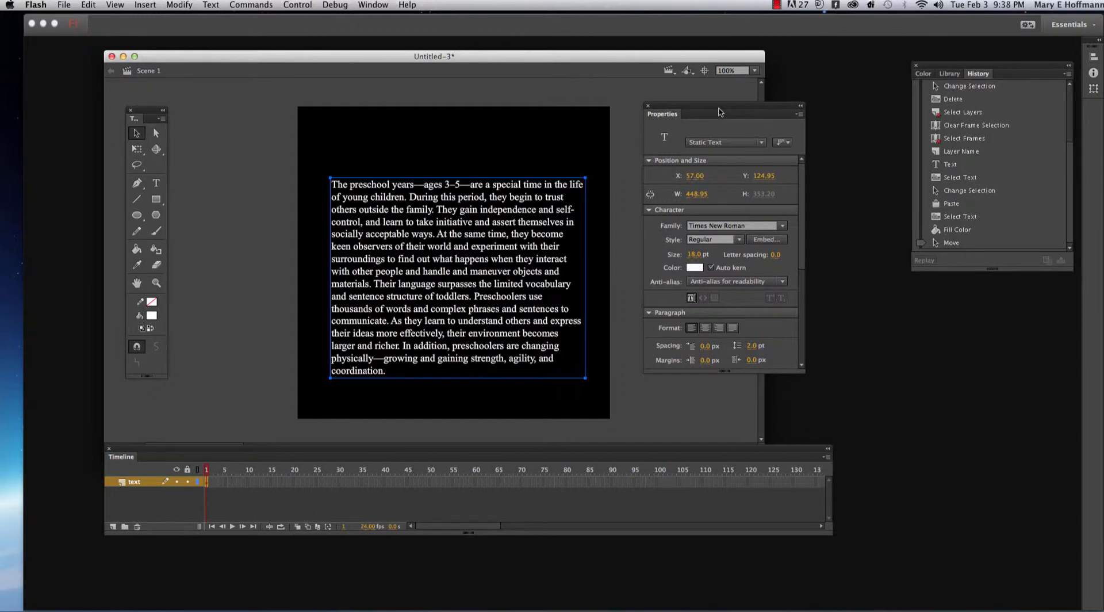
- Examine the available text types for the paragraph, keeping Static Text
left_click_drag(713, 112, 398, 126)
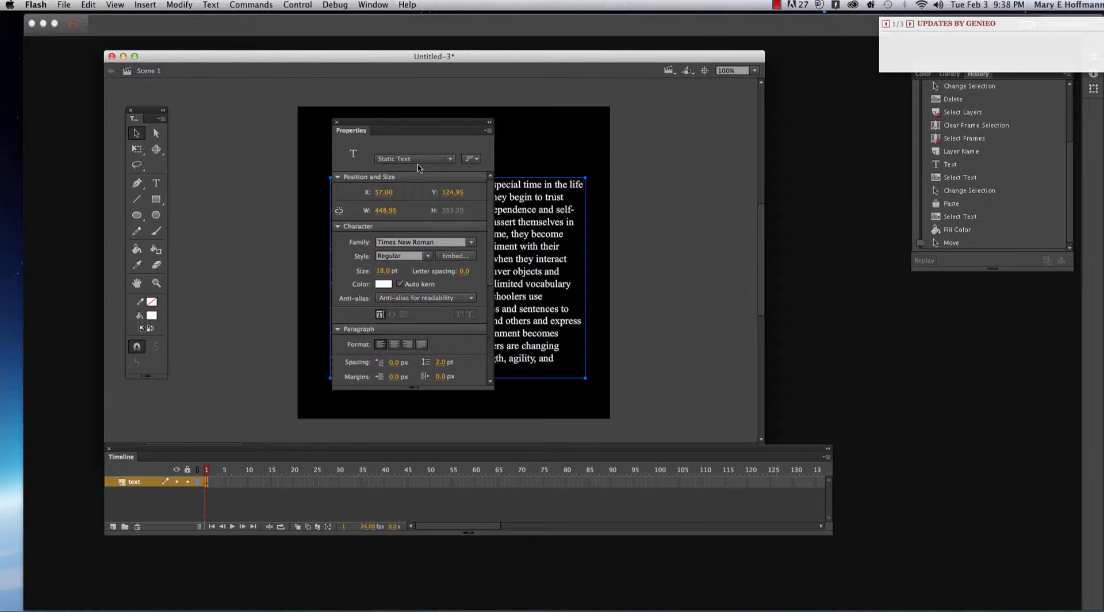
left_click(451, 161)
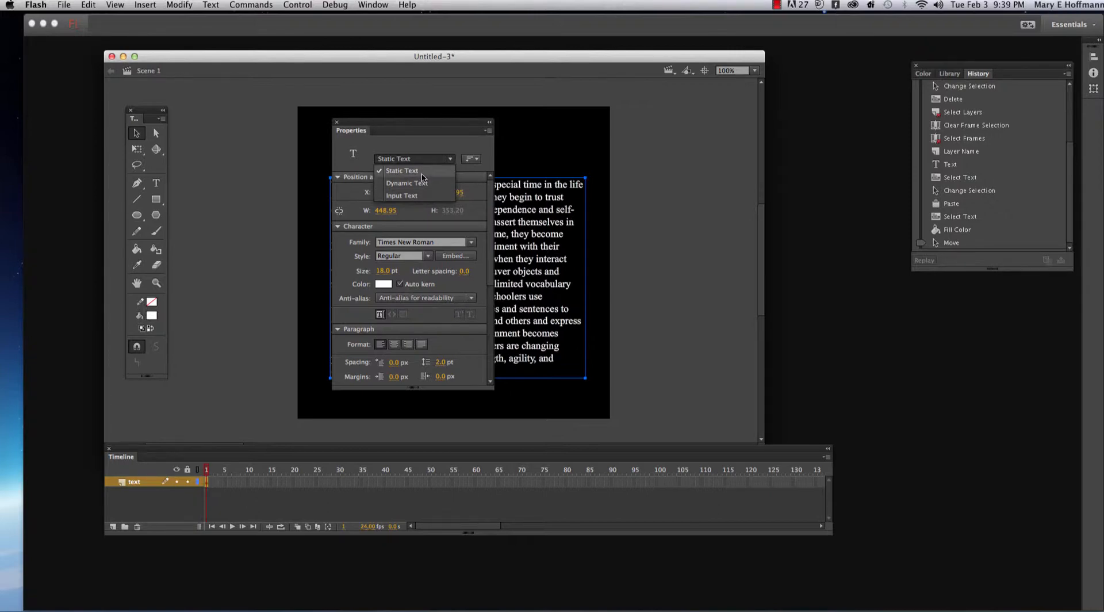
left_click(422, 174)
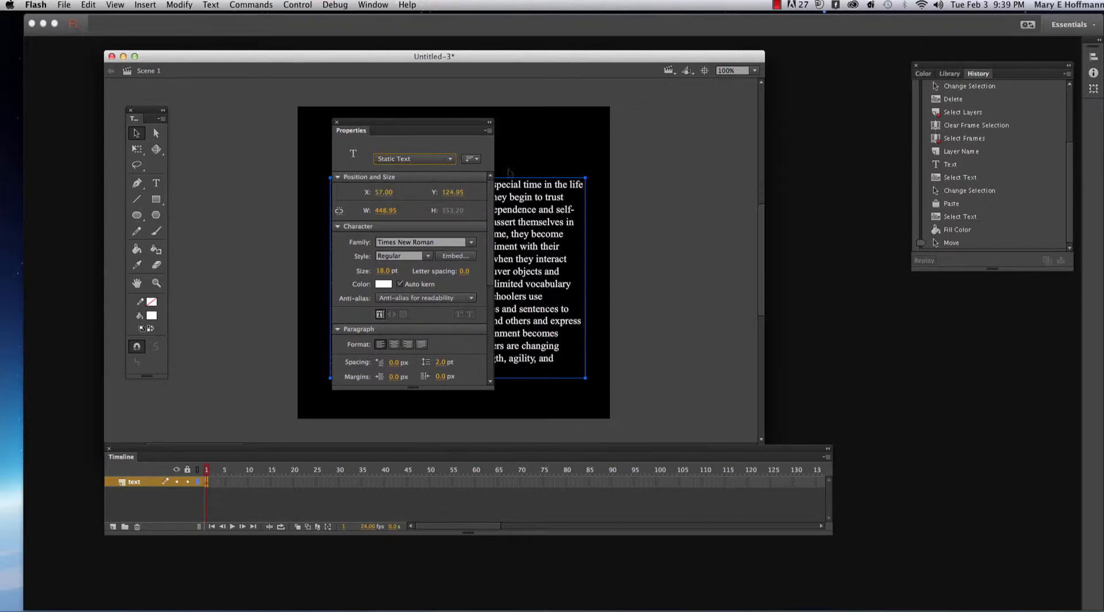
left_click_drag(406, 127, 690, 136)
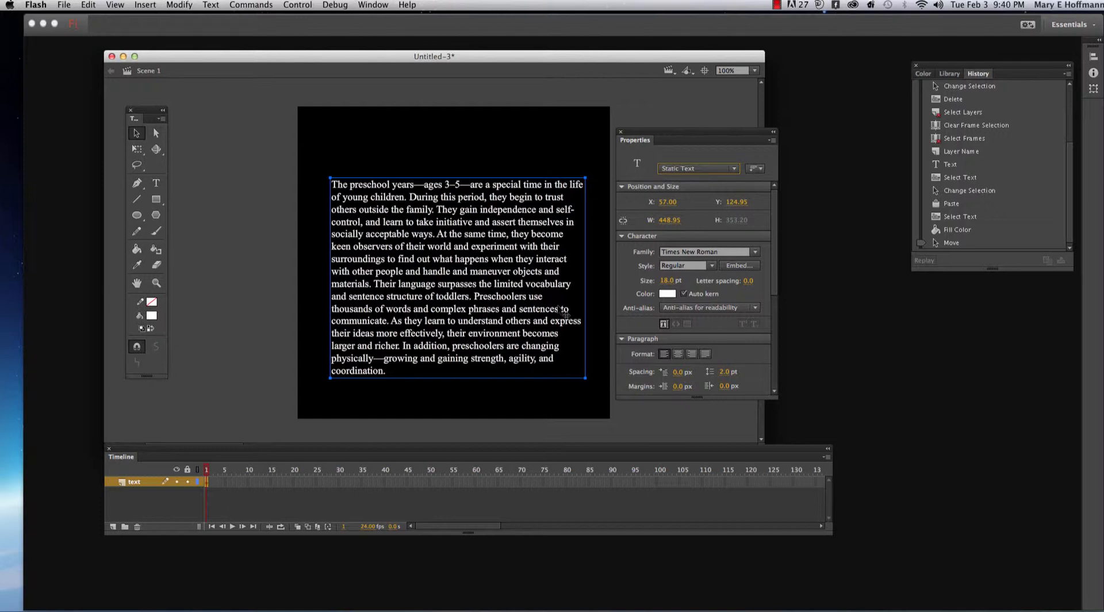
- Show the rulers and place a vertical guide just beside the text block's left edge
left_click(118, 5)
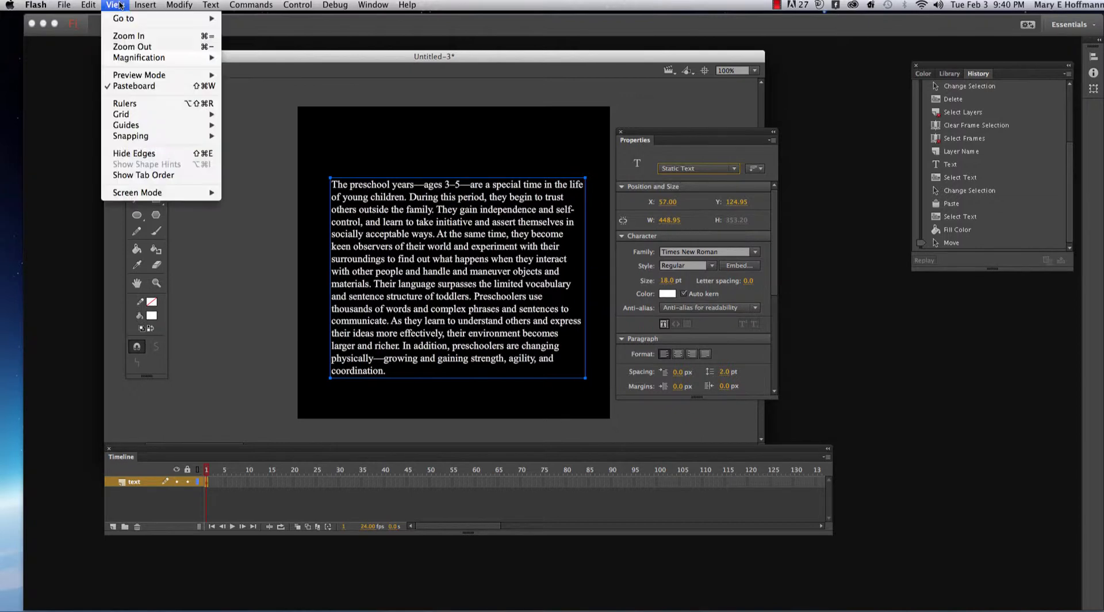
left_click(146, 106)
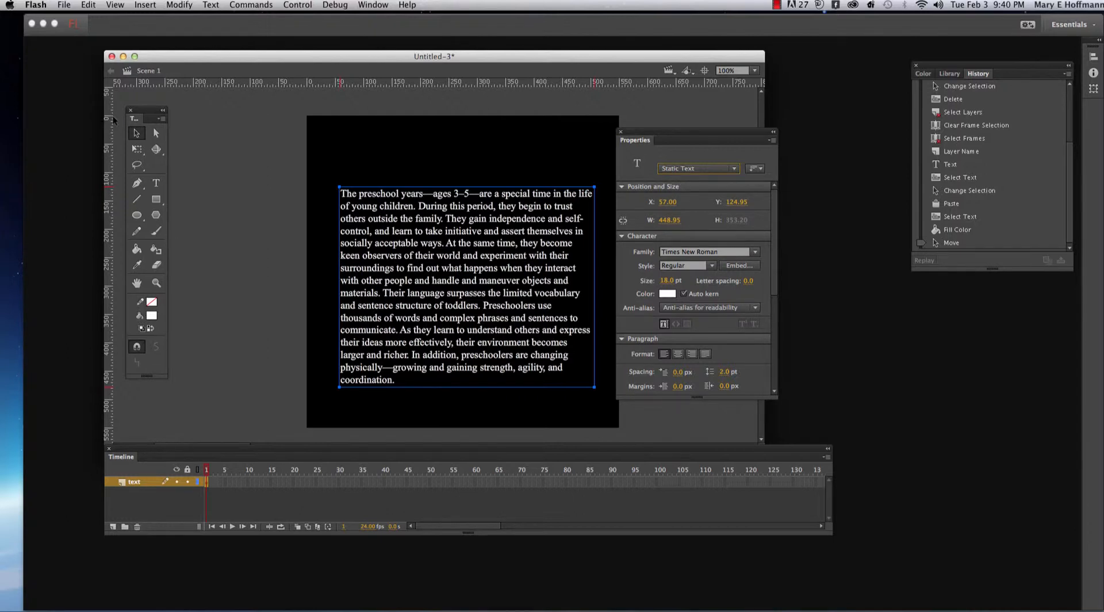
left_click_drag(112, 105, 337, 155)
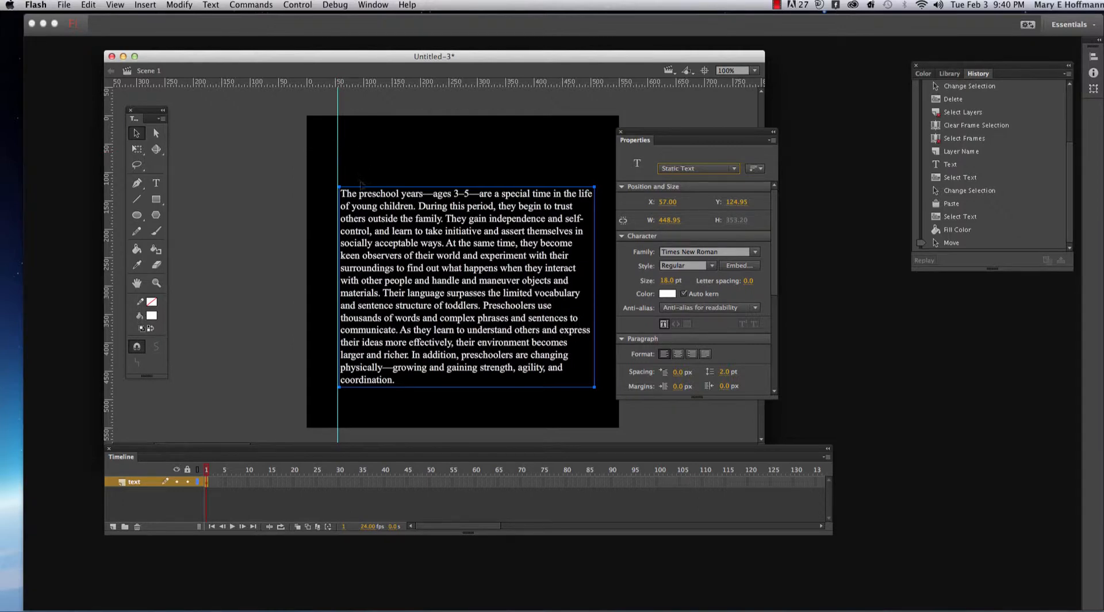
- Nudge the text block left onto the guide at X 55 and down to Y 131.95
left_click(385, 217)
key("Left")
key("Left")
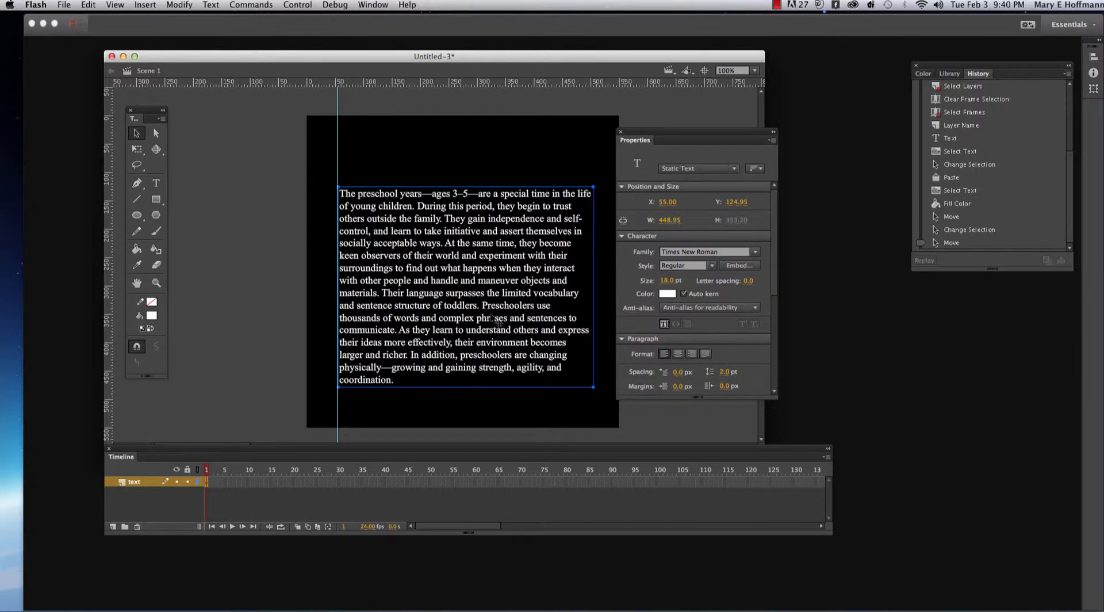
key("Down")
key("Down")
key("Down")
key("Down")
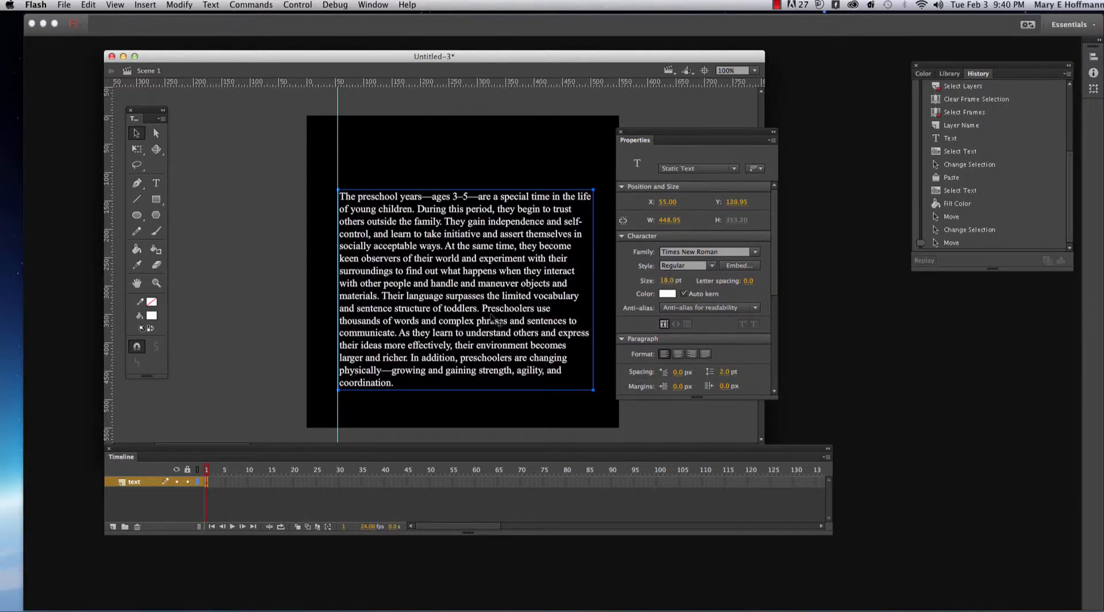
key("Down")
key("Down")
key("Down")
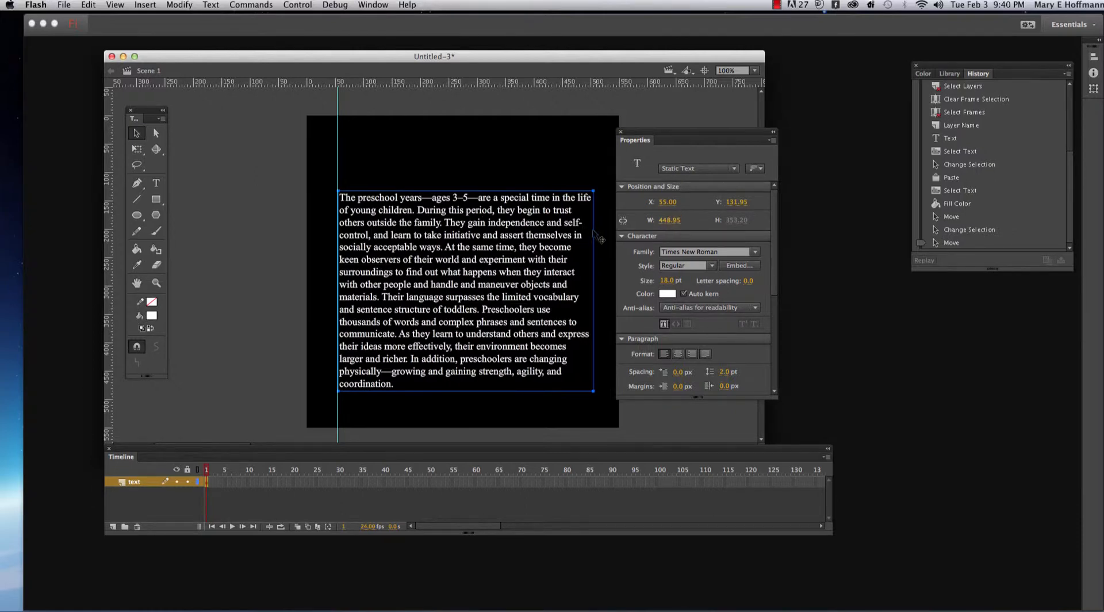
left_click_drag(643, 140, 649, 136)
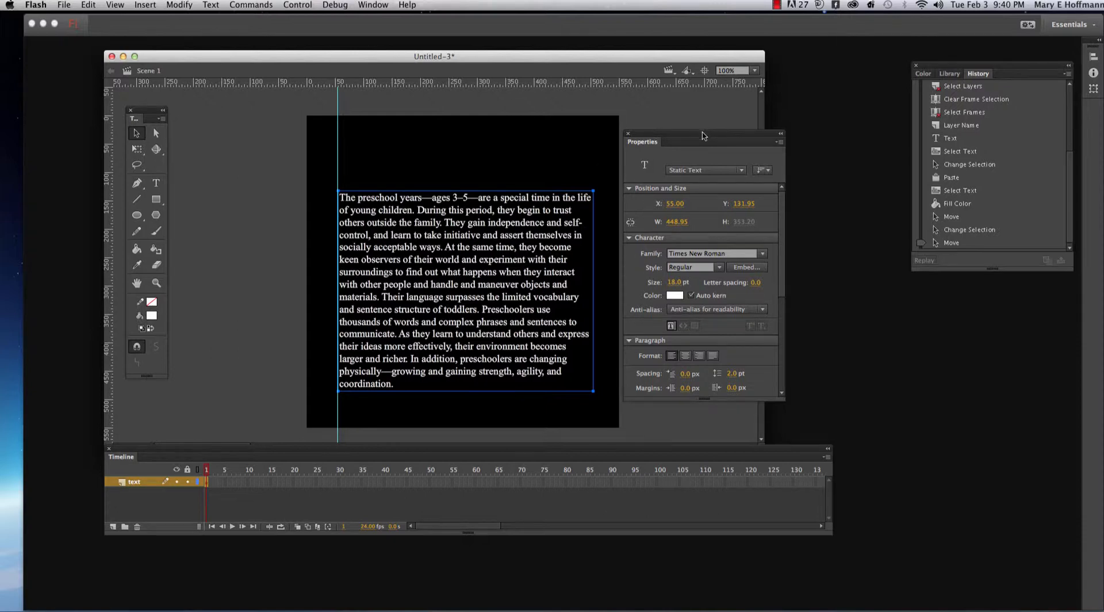
left_click_drag(669, 138, 520, 121)
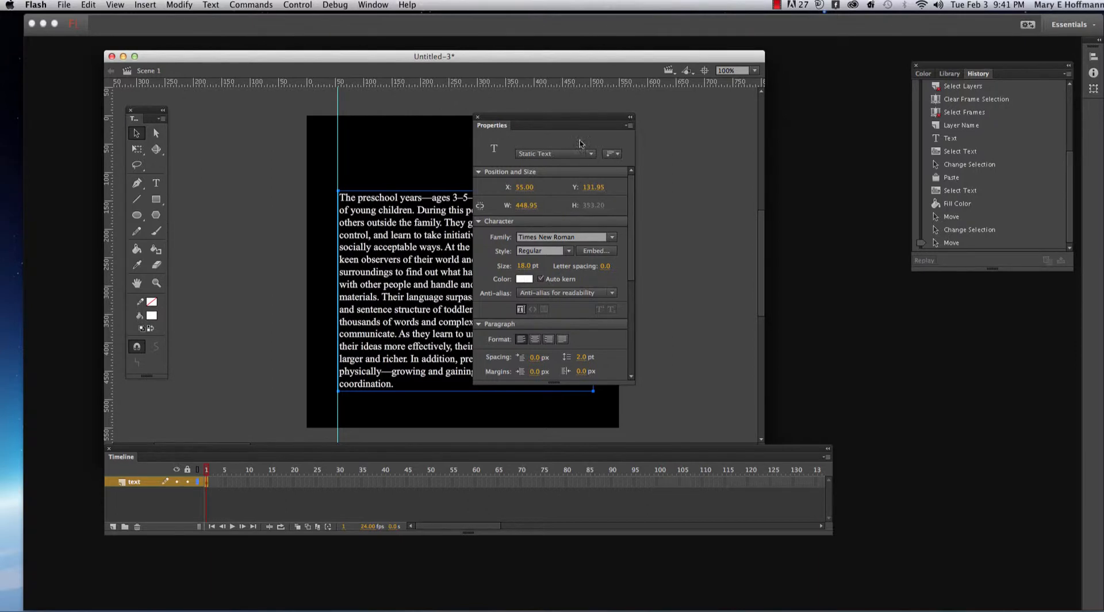
left_click_drag(533, 123, 666, 129)
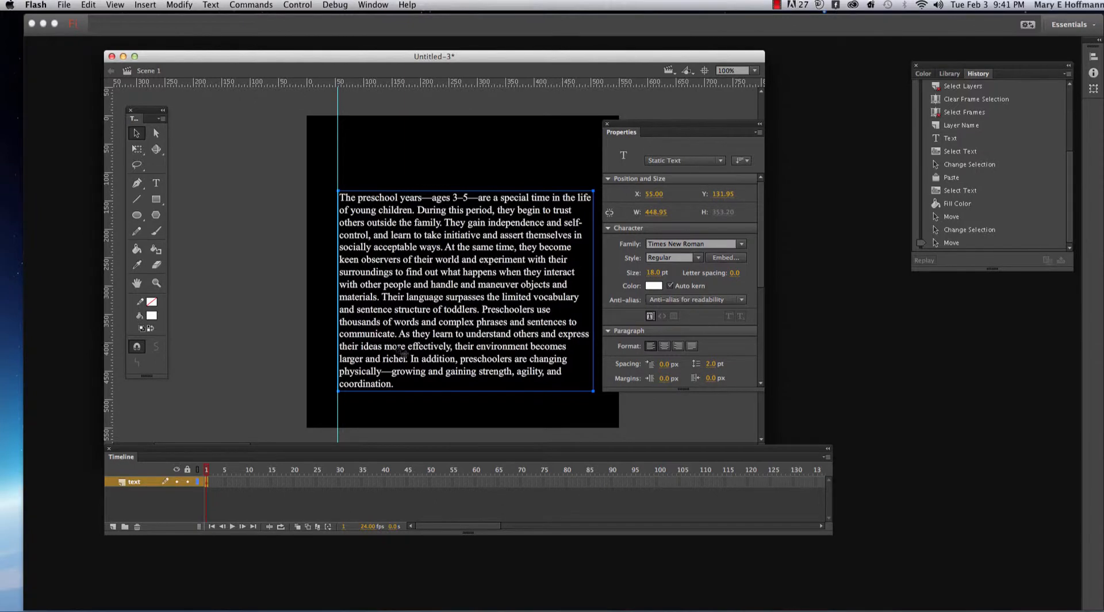
- Select all of the paragraph text and set its font family to Verdana
left_click(156, 183)
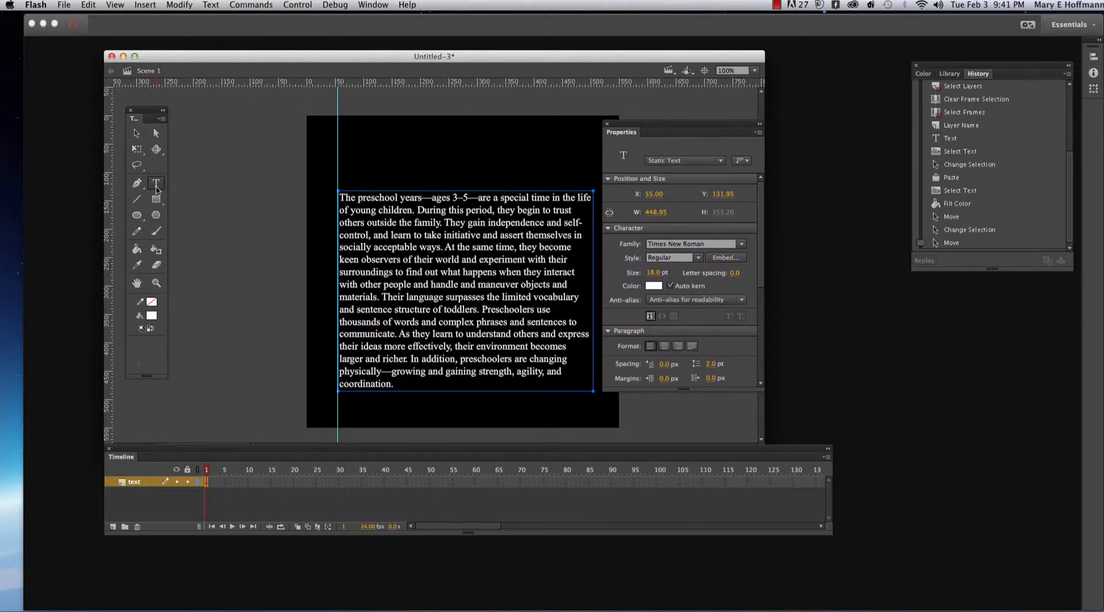
left_click(393, 384)
key("super+a")
left_click_drag(393, 384, 339, 197)
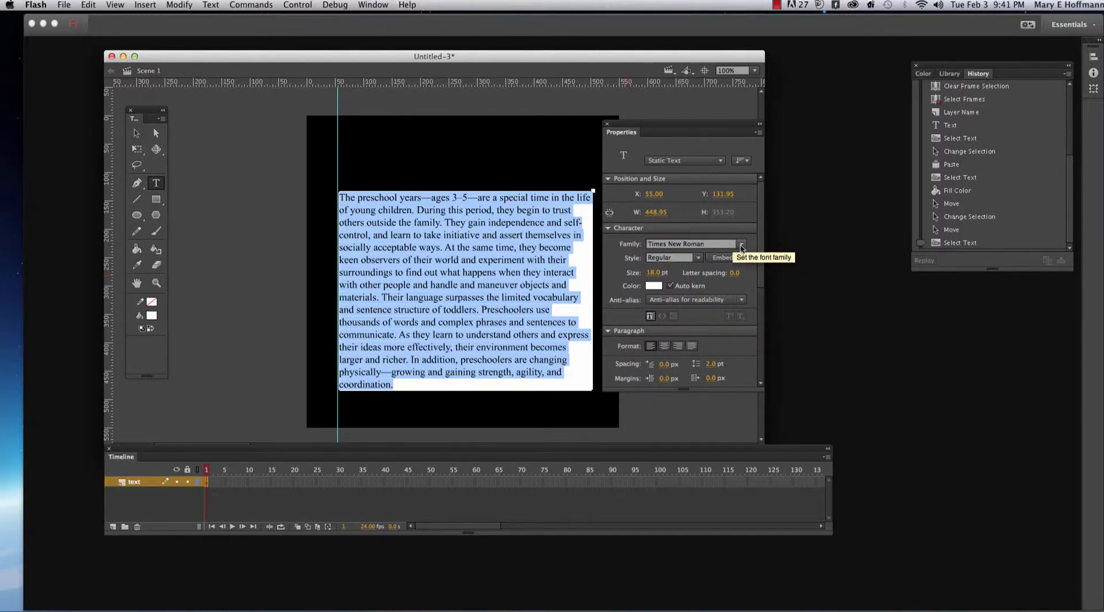
left_click(741, 245)
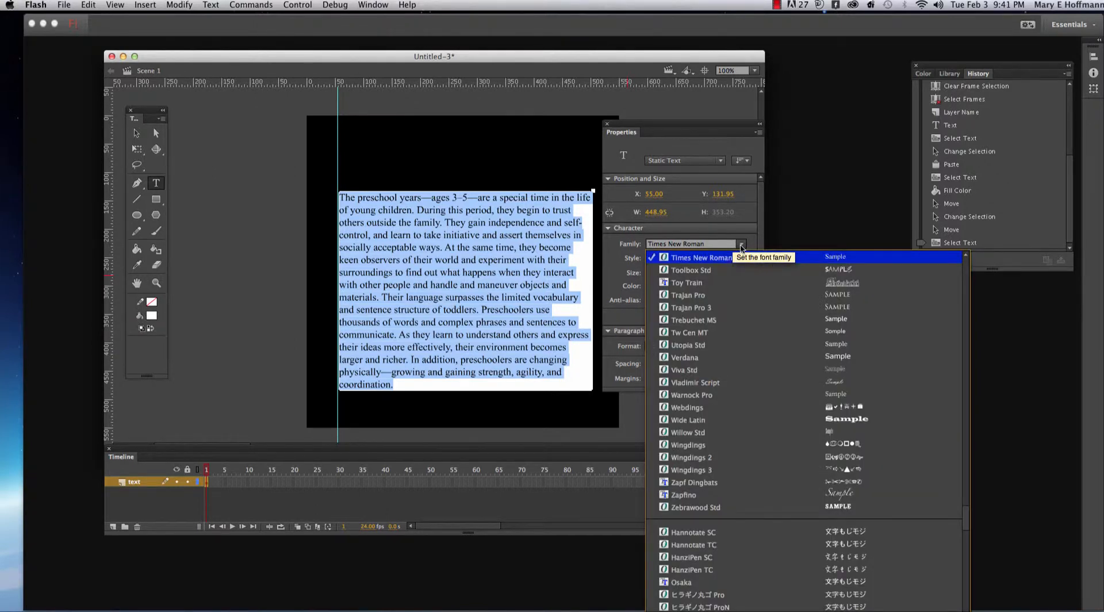
left_click(686, 358)
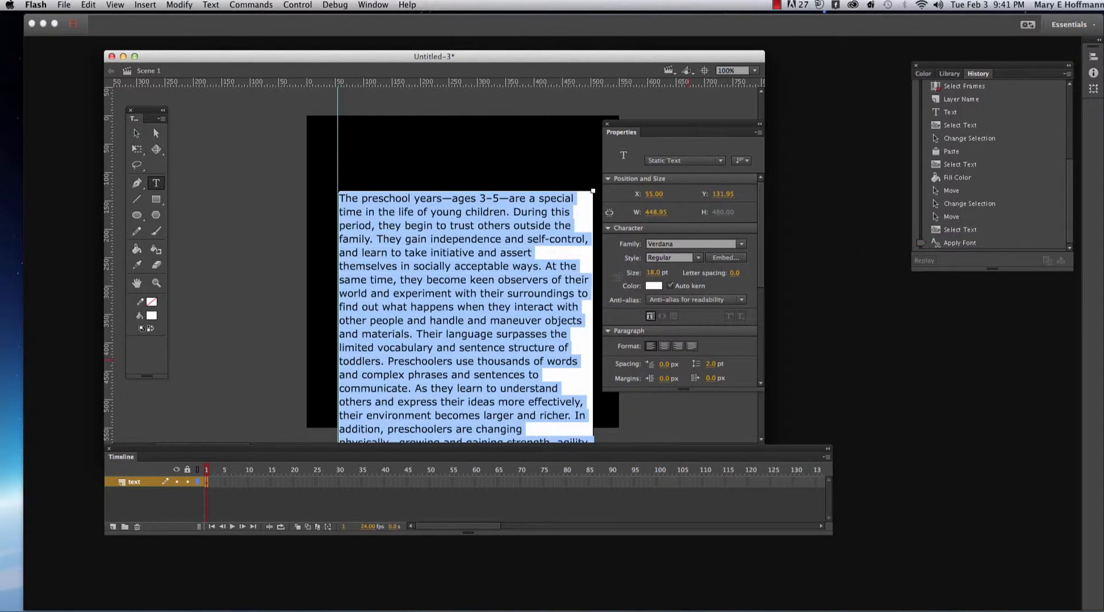
- Set the font size of the selected paragraph text to 16 pt
left_click(654, 274)
type("16")
key("Return")
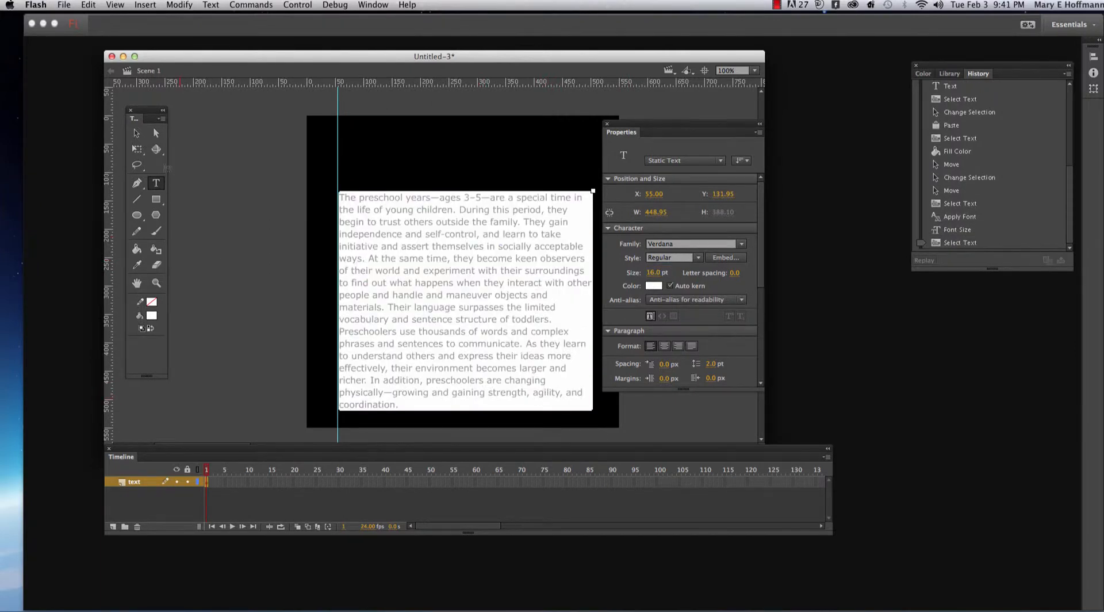
- Move the text block up along the guide to Y 112.95, keeping X at 55
left_click(136, 133)
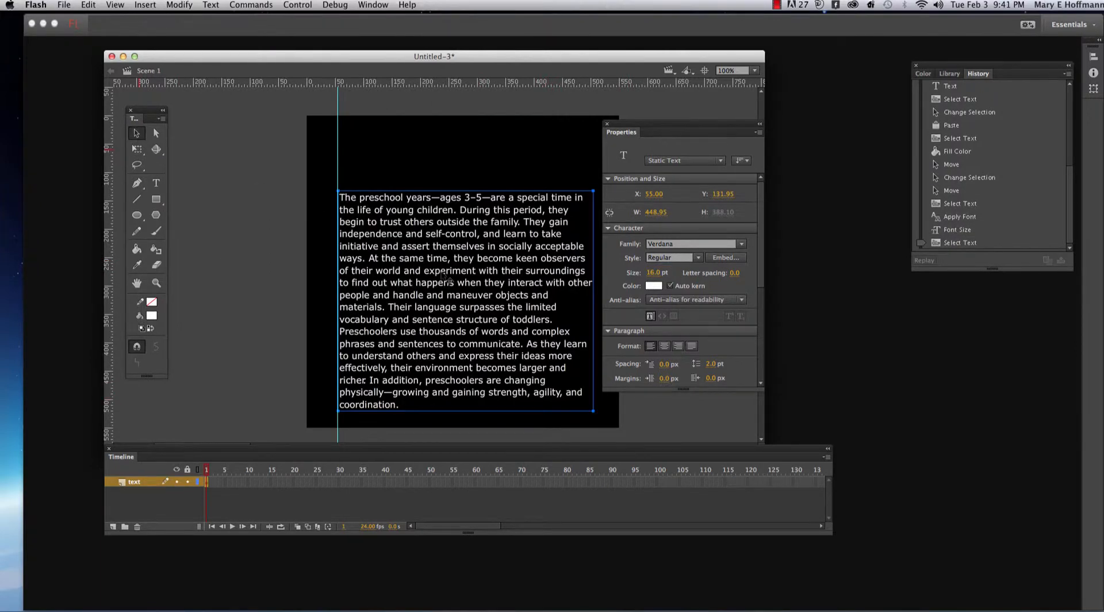
left_click_drag(446, 279, 445, 275)
key("Up")
key("Up")
key("Up")
key("Up")
key("Up")
key("Up")
key("Up")
key("Up")
key("Up")
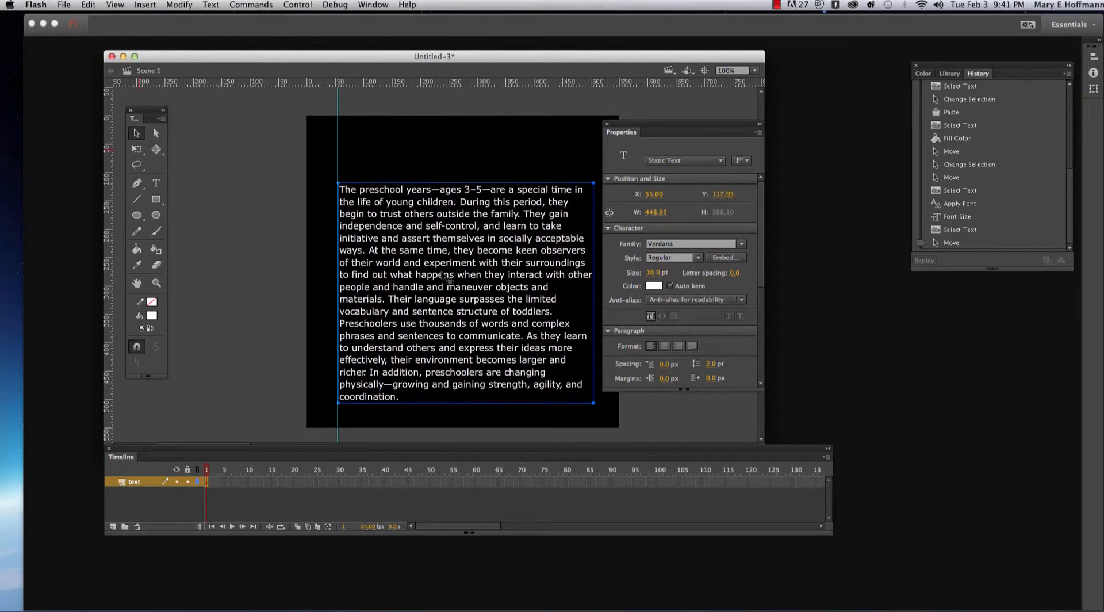
key("Up")
key("Up")
key("Up")
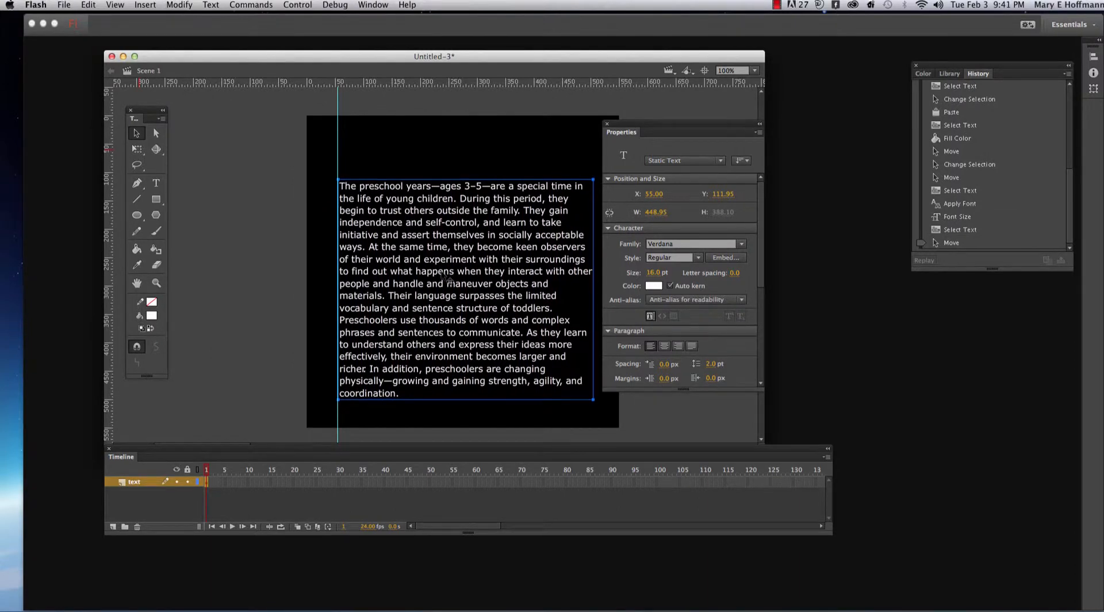
key("Down")
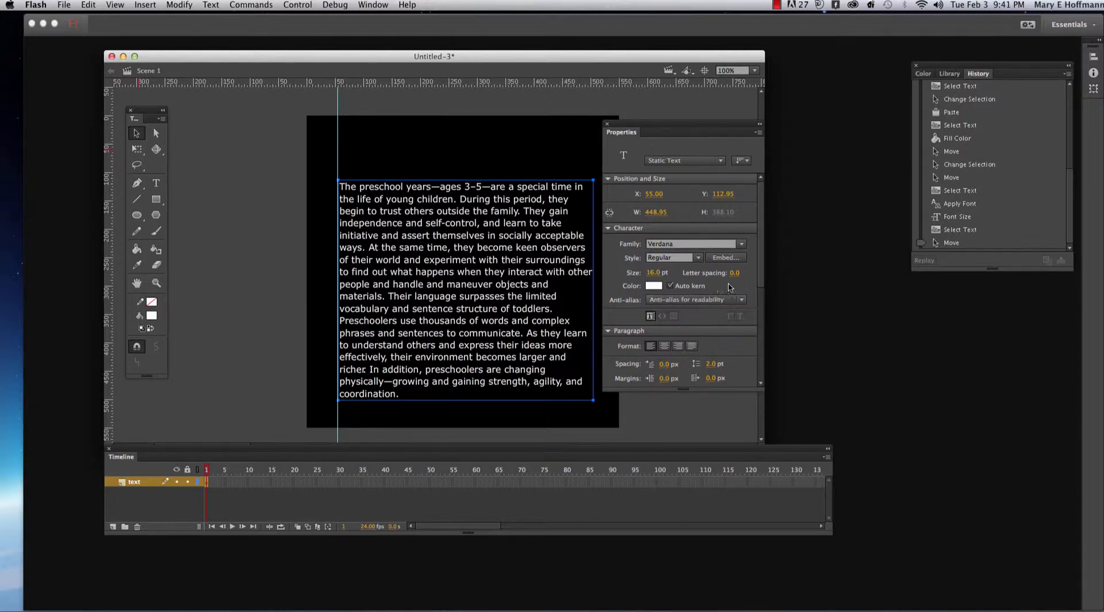
- Select all of the paragraph text and set its font style to Bold
left_click(699, 259)
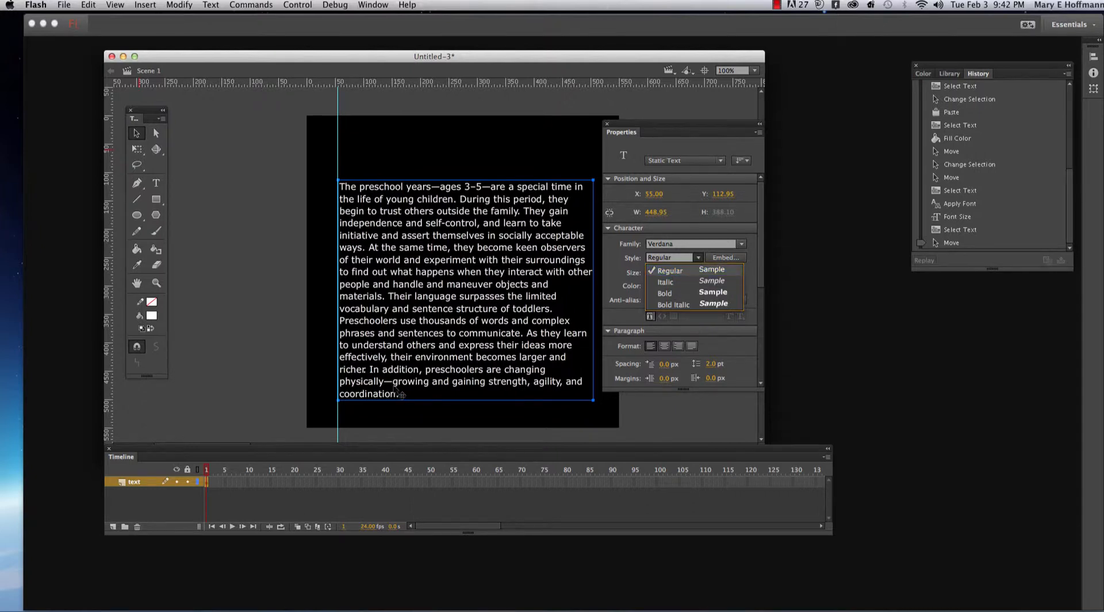
left_click(156, 183)
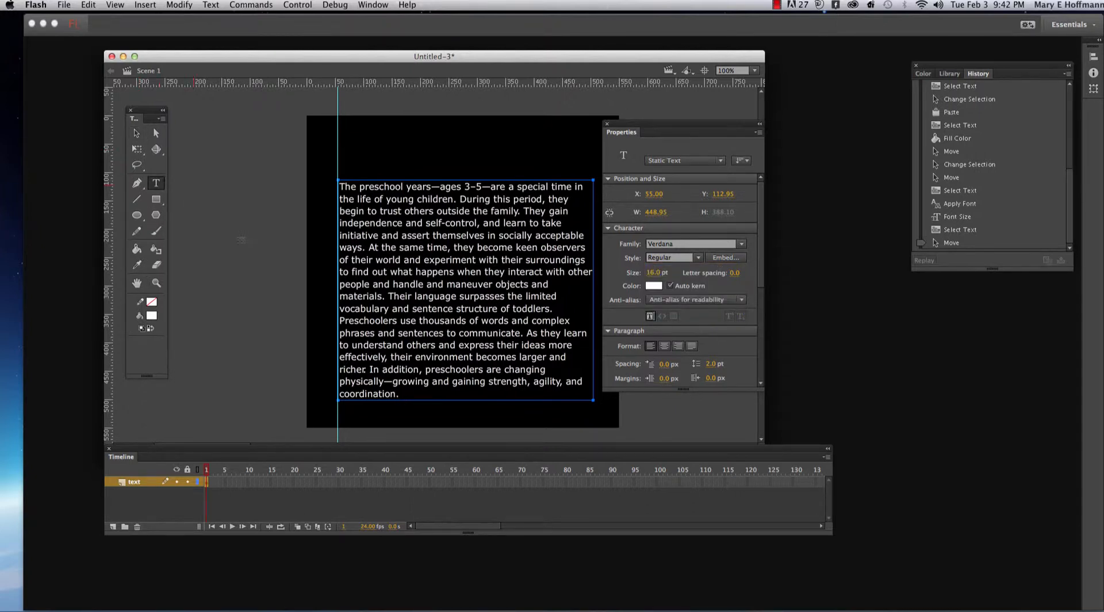
left_click_drag(405, 395, 340, 178)
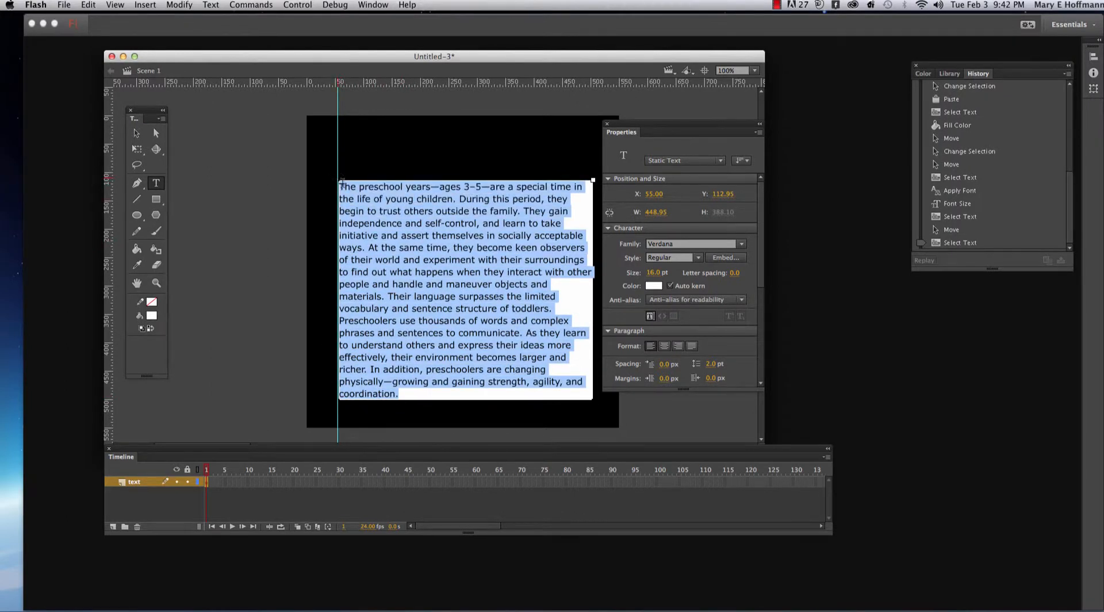
left_click(700, 260)
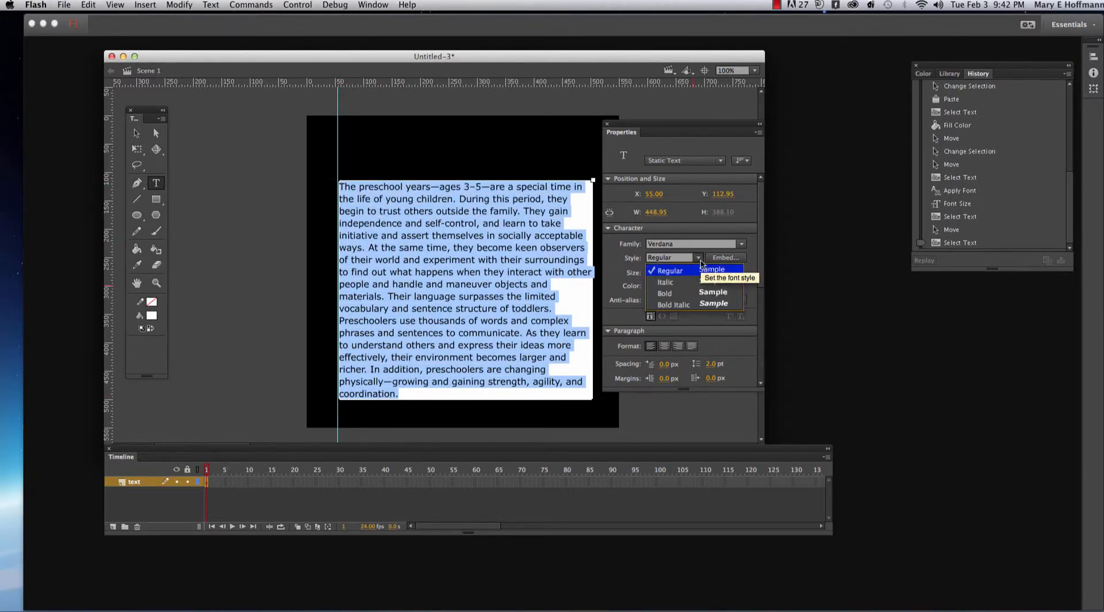
left_click(683, 293)
left_click(566, 372)
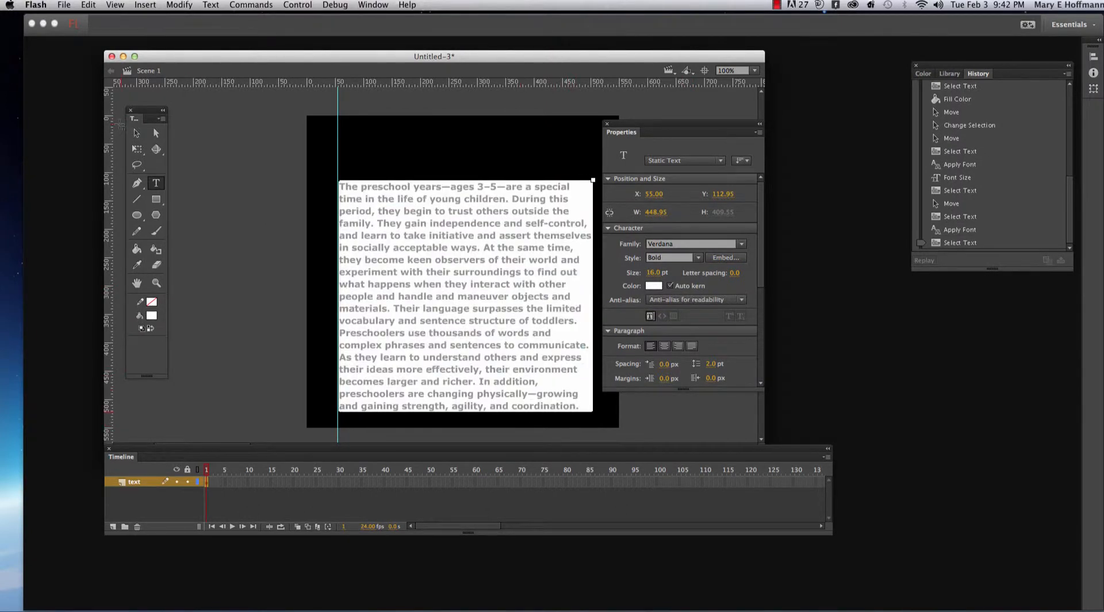
left_click(137, 133)
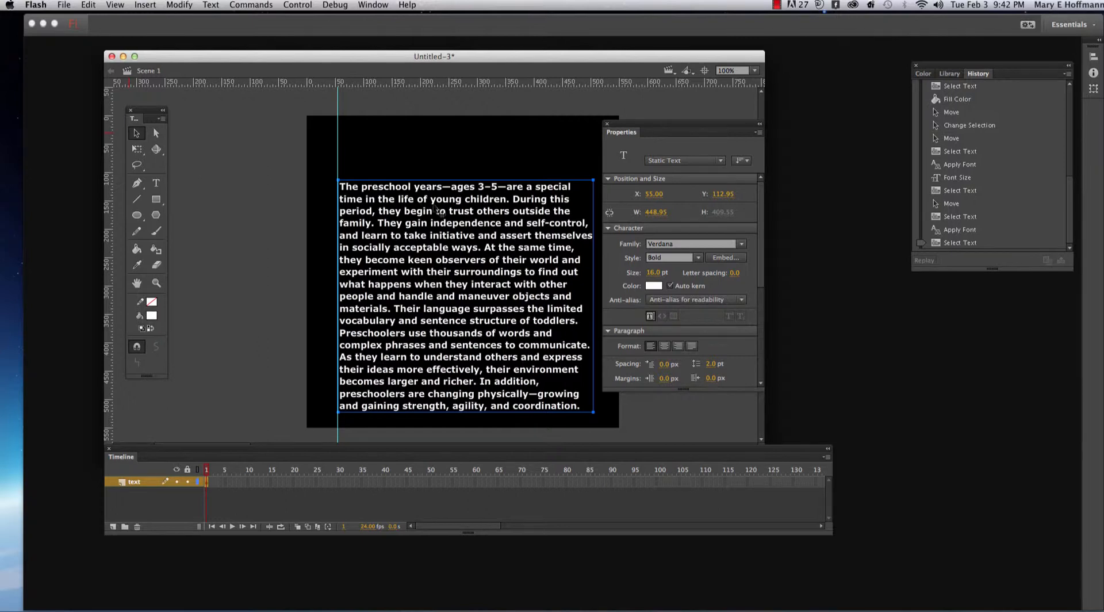
- Select all of the bold paragraph text, set its font style to Regular, and deselect the text block
left_click(156, 183)
left_click_drag(341, 187, 611, 438)
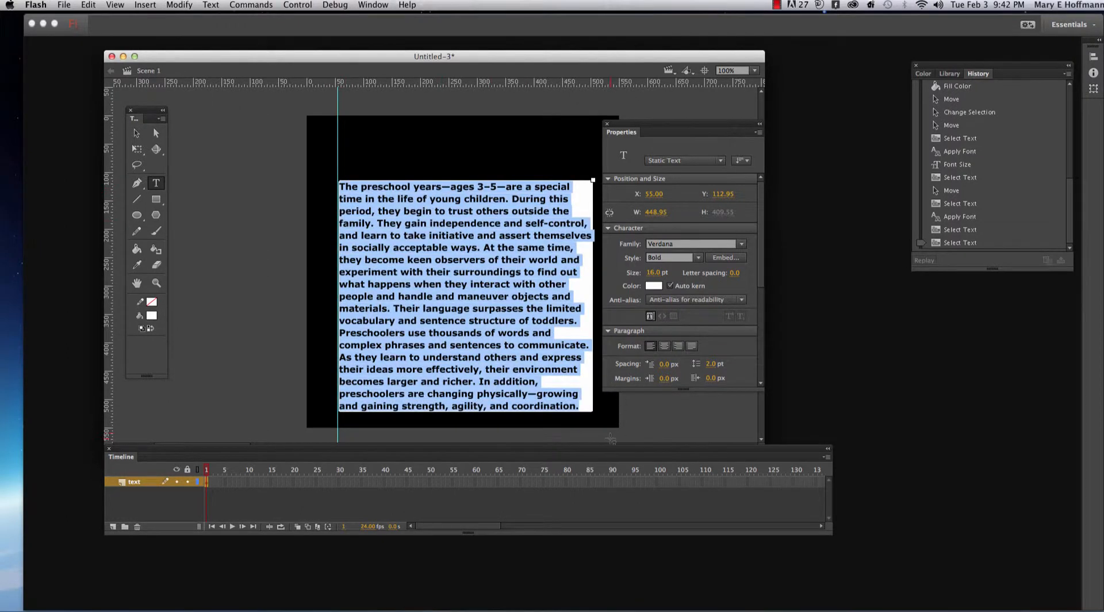
left_click(700, 258)
left_click(693, 271)
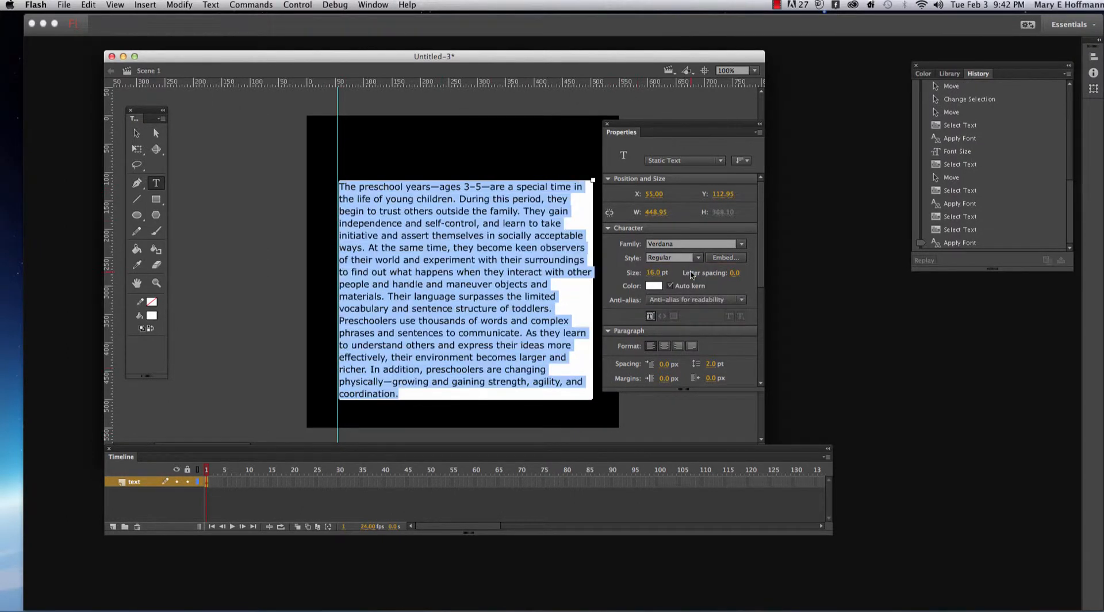
left_click(138, 134)
left_click(390, 145)
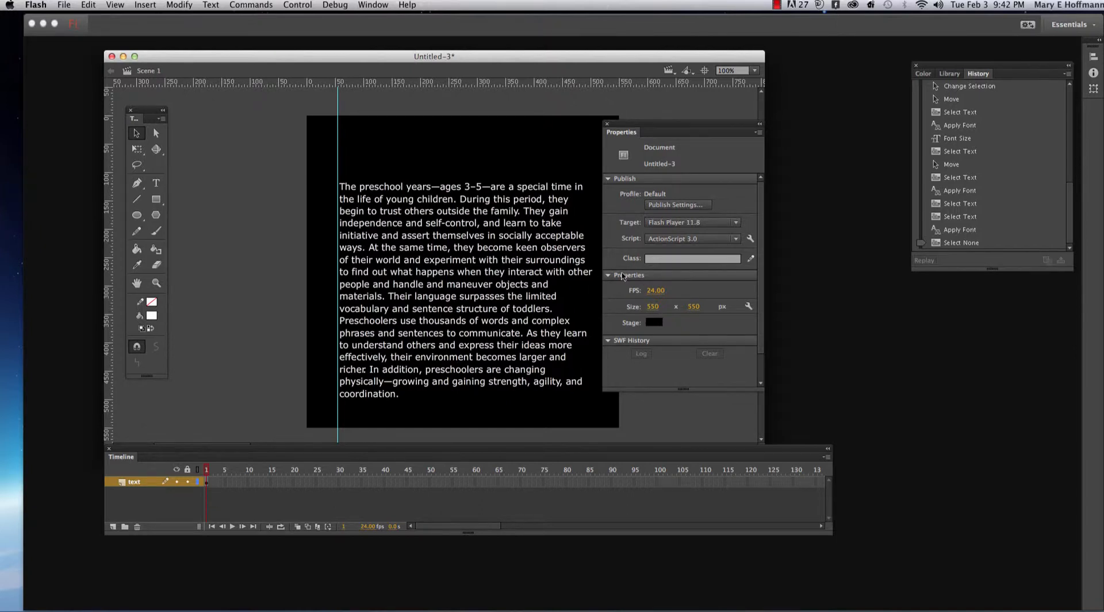
- Reselect all of the paragraph text and adjust its font size, ending at 16 pt
left_click(156, 183)
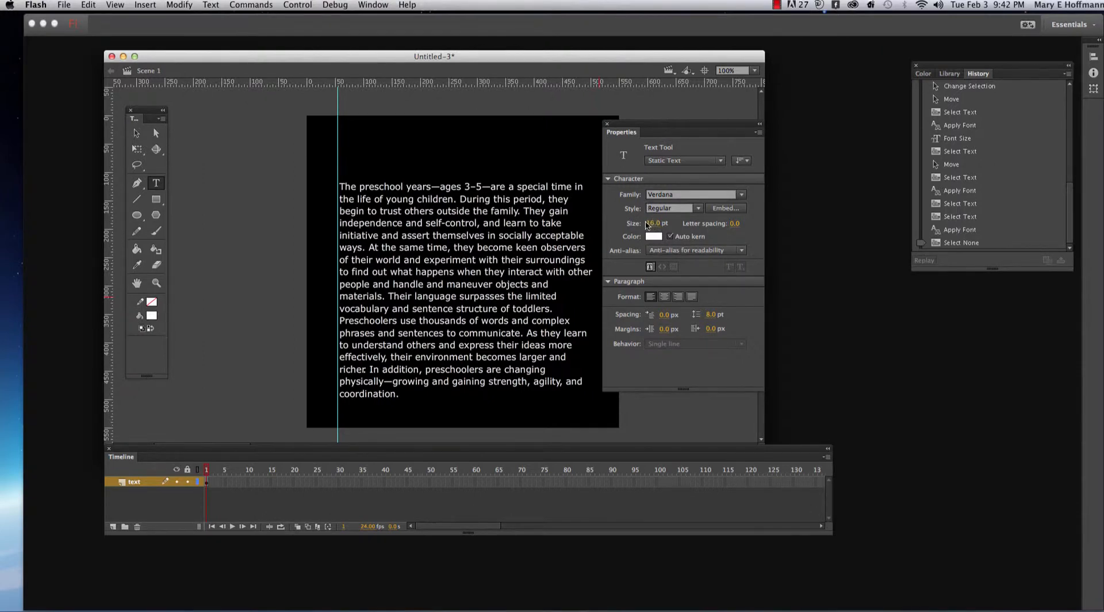
left_click(650, 224)
left_click(462, 235)
left_click(521, 273)
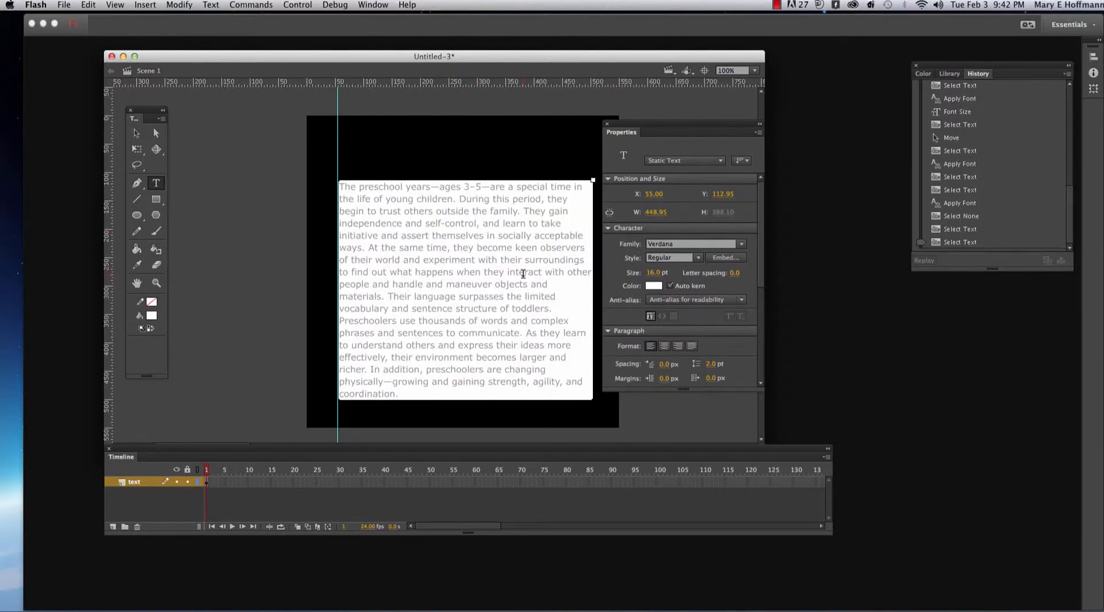
left_click(361, 198)
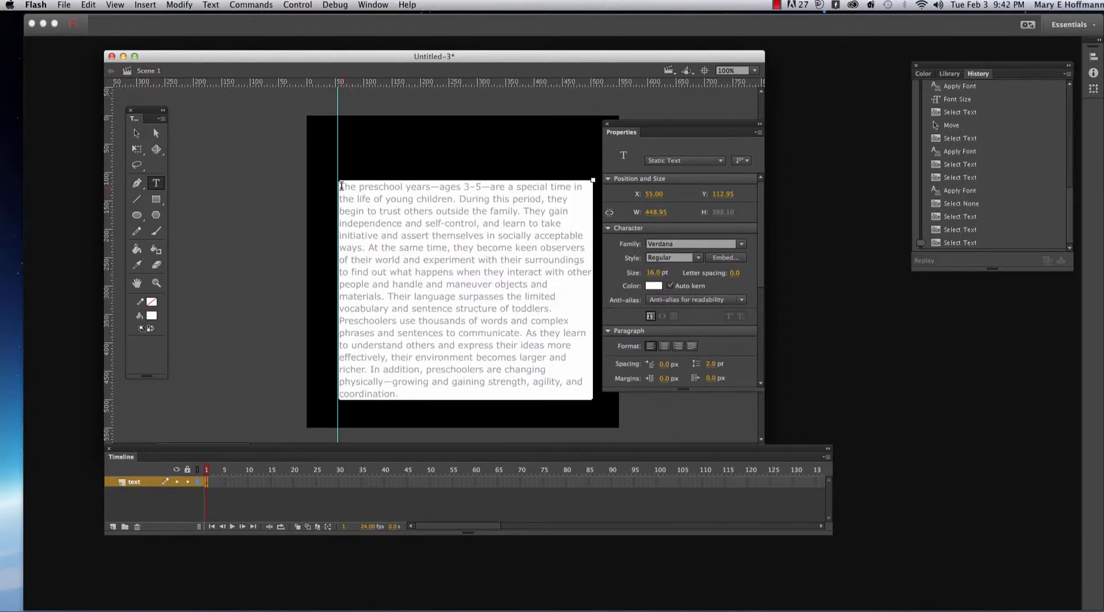
left_click_drag(341, 186, 345, 187)
left_click_drag(360, 225, 443, 395)
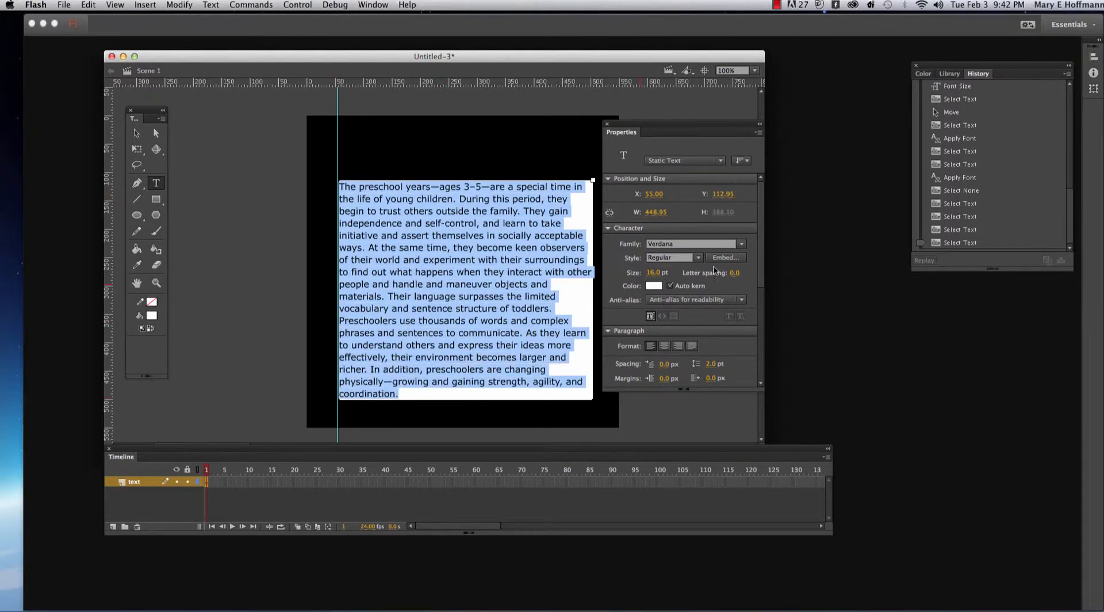
mouse_move(656, 273)
left_mouse_down()
mouse_move(640, 273)
mouse_move(674, 274)
mouse_move(637, 274)
left_mouse_up()
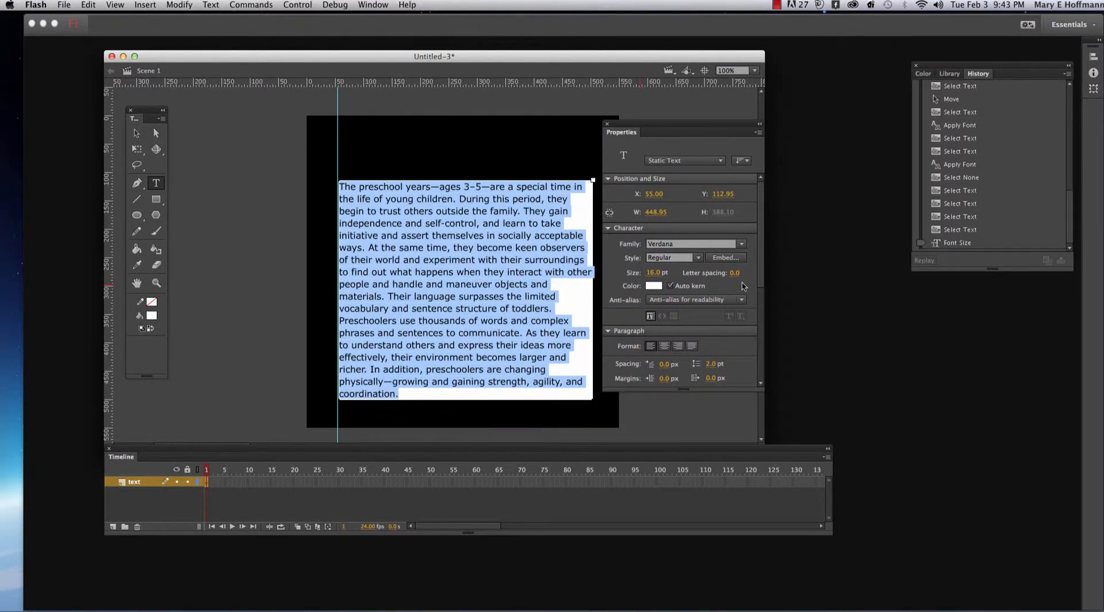
left_click(654, 286)
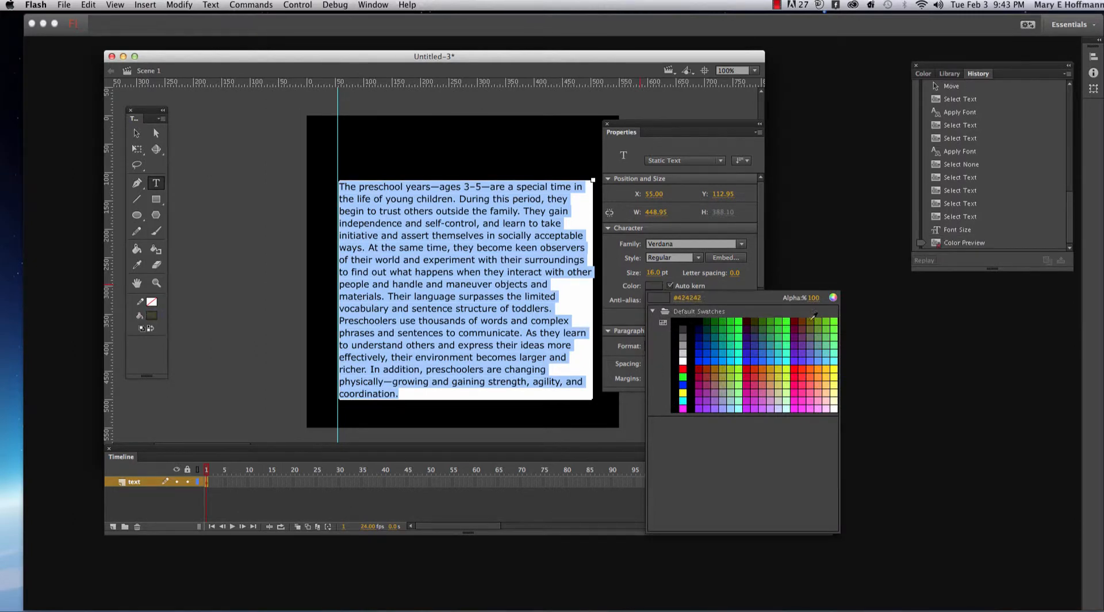
left_click(834, 298)
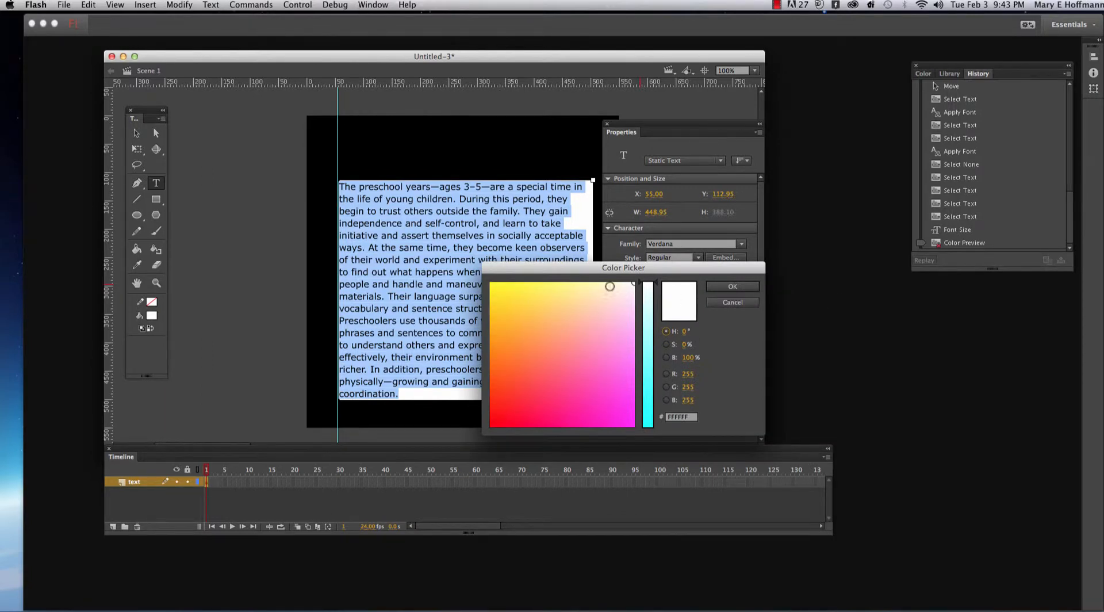
left_click_drag(639, 275, 674, 258)
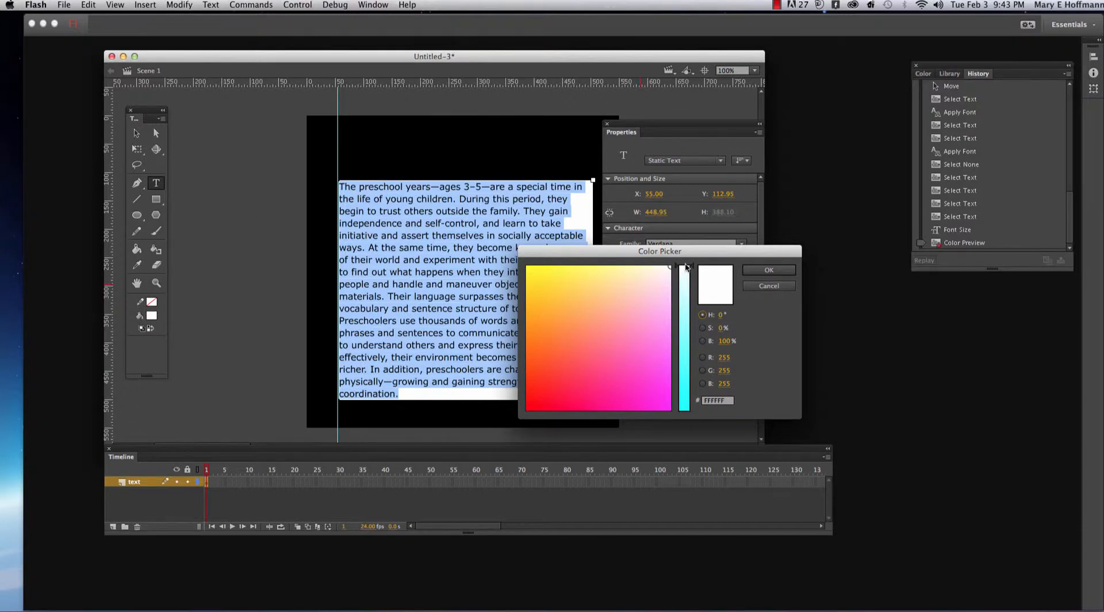
left_click(632, 307)
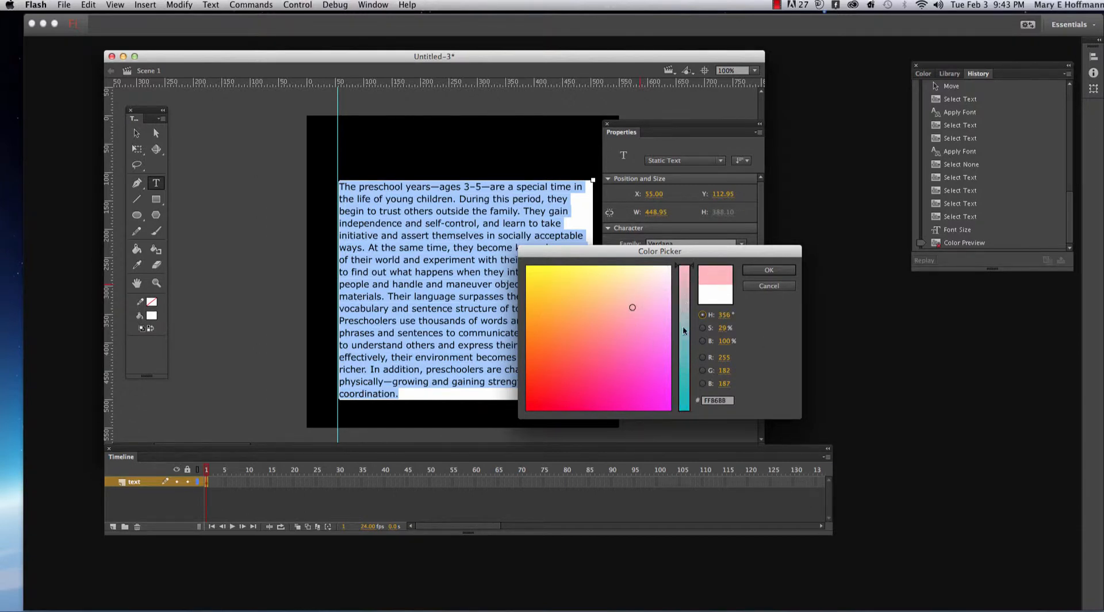
left_click(654, 384)
left_click(684, 406)
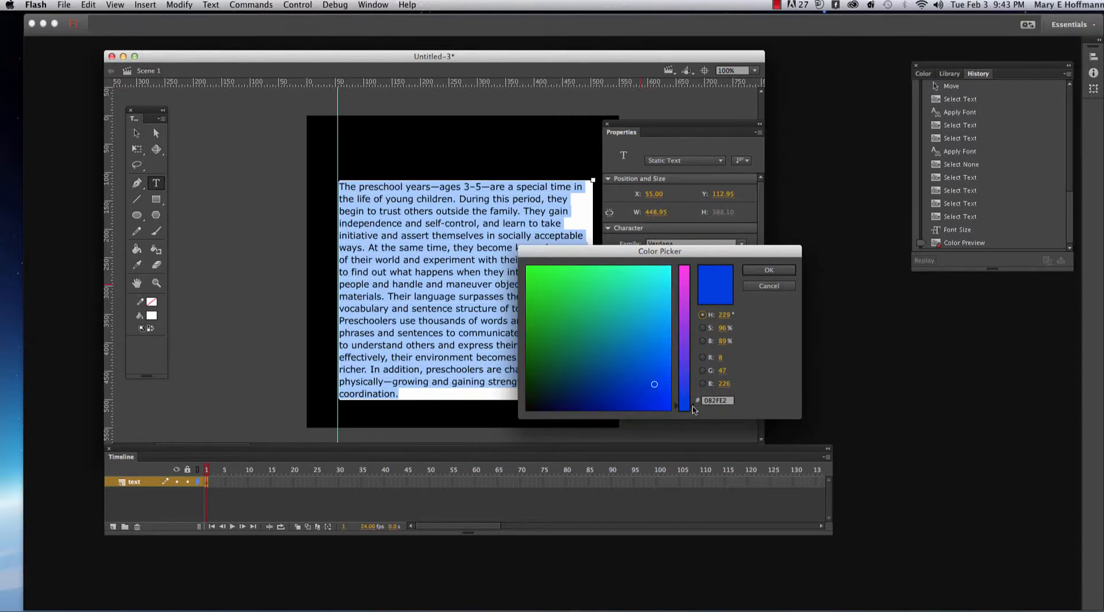
left_click_drag(694, 392, 689, 343)
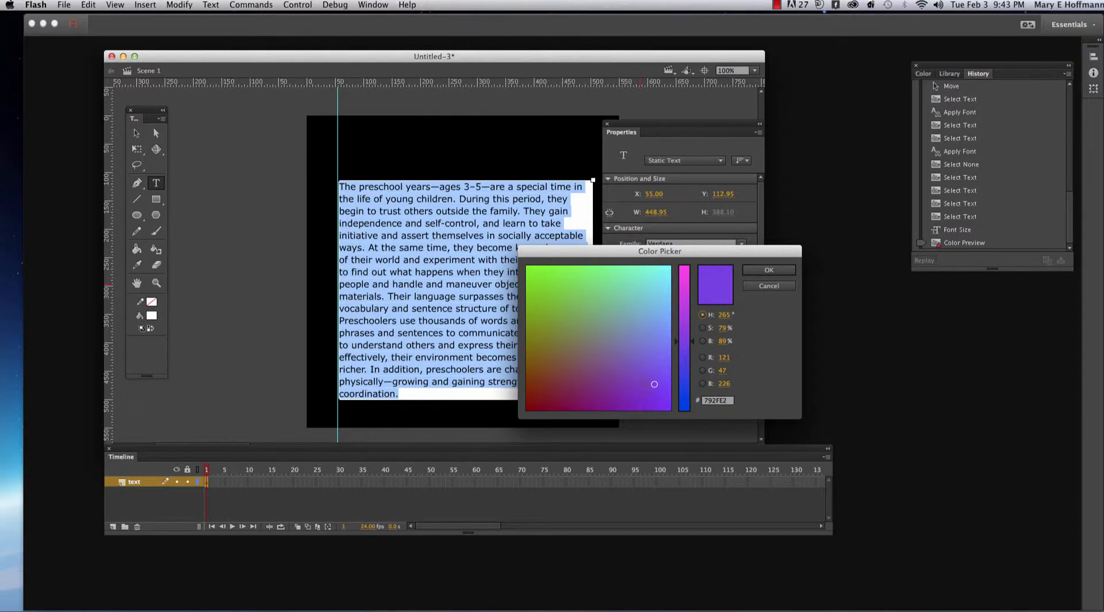
left_click(628, 330)
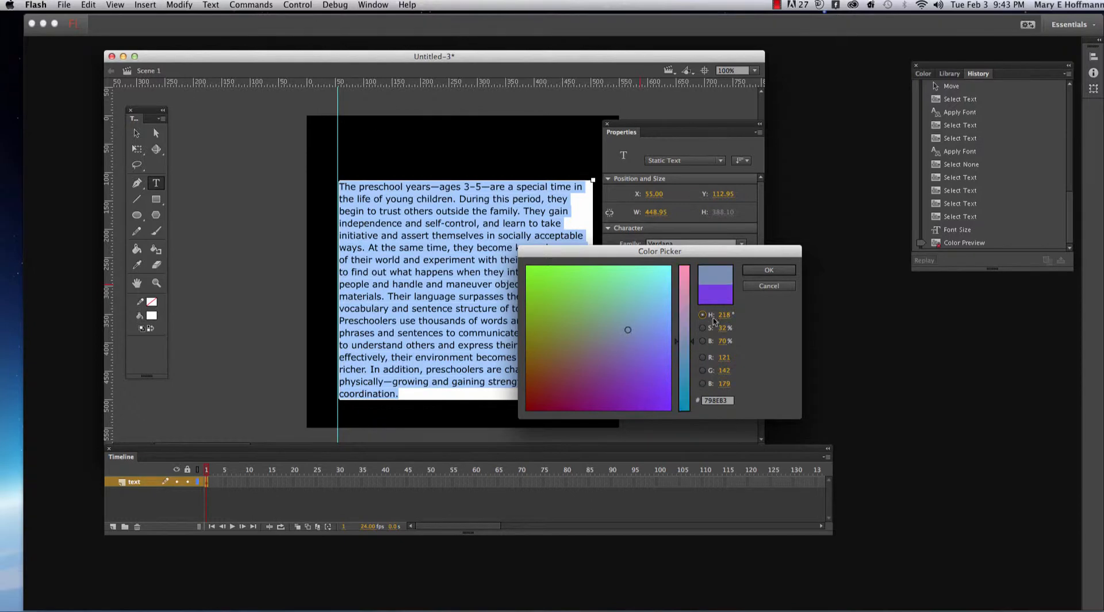
left_click(761, 288)
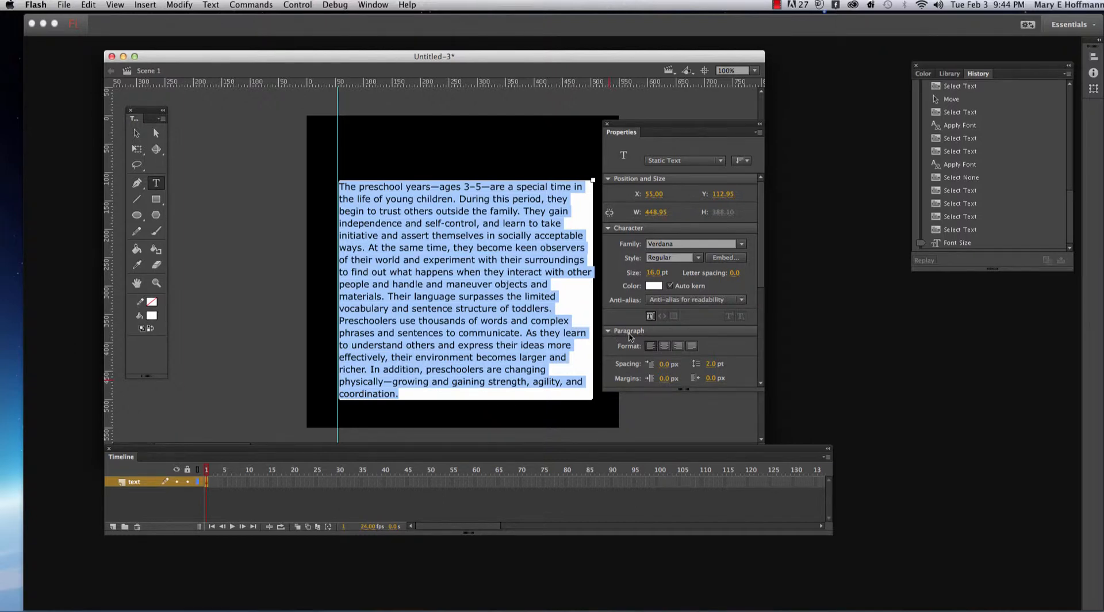
- Try center and right alignment on the selected paragraph, settle on Justify, and deselect the text
left_click(664, 346)
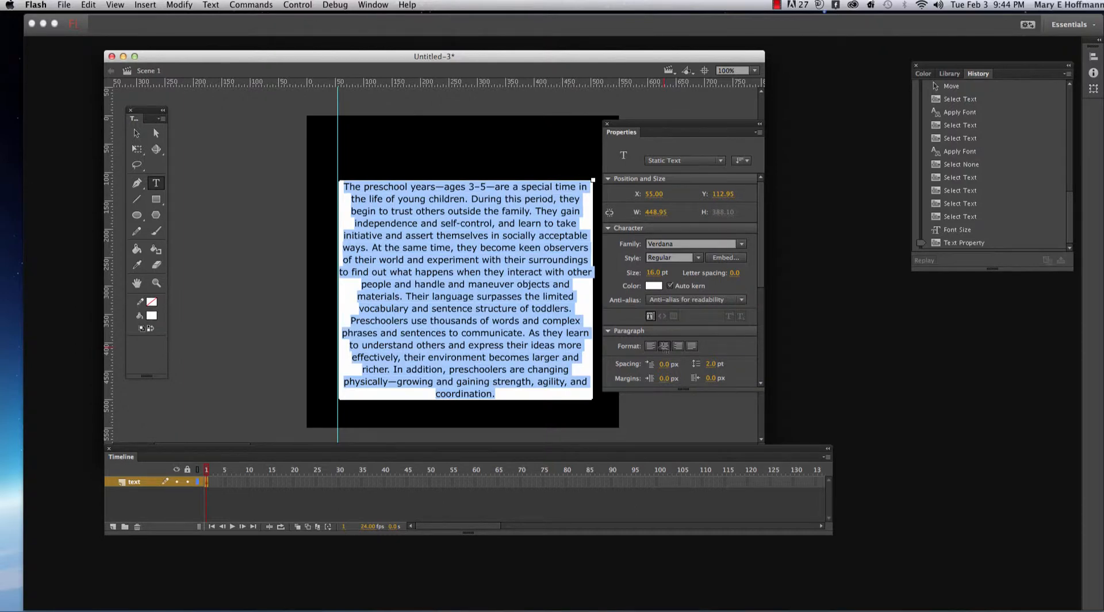
left_click(678, 347)
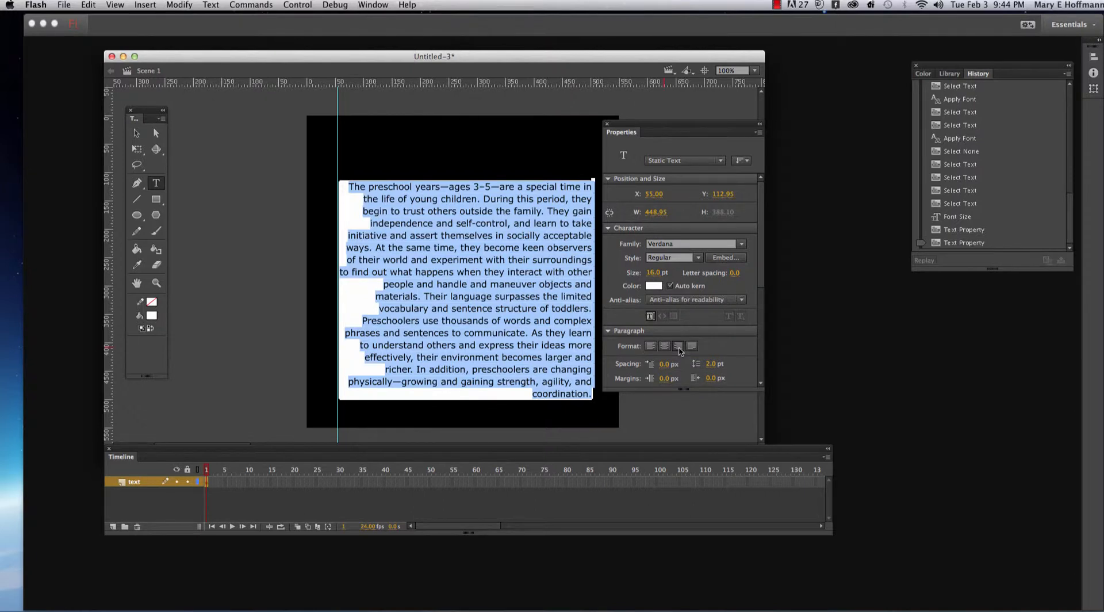
left_click(691, 347)
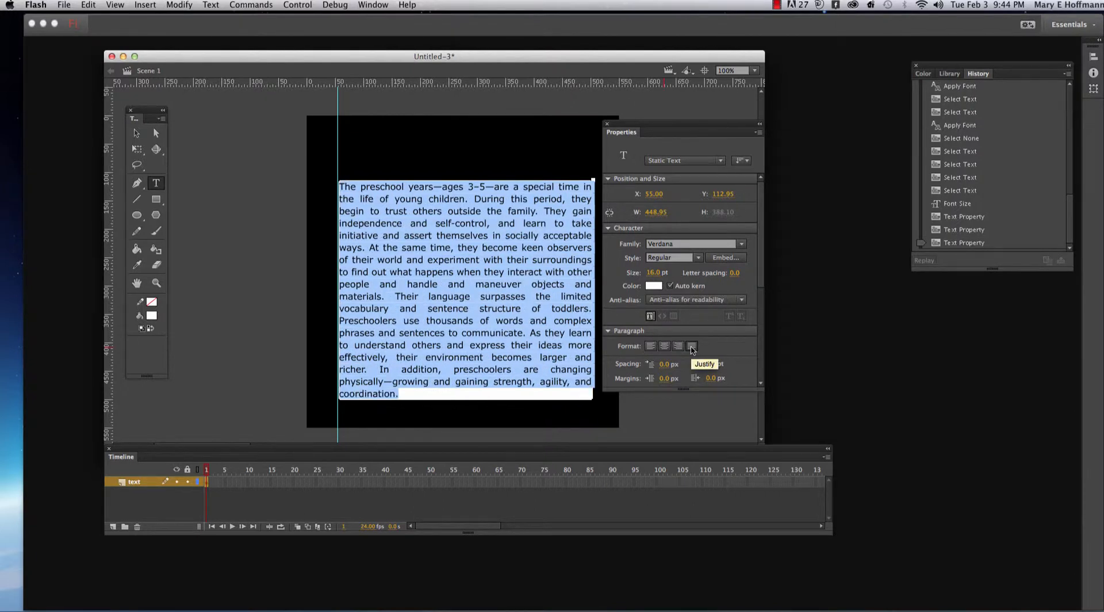
left_click(482, 392)
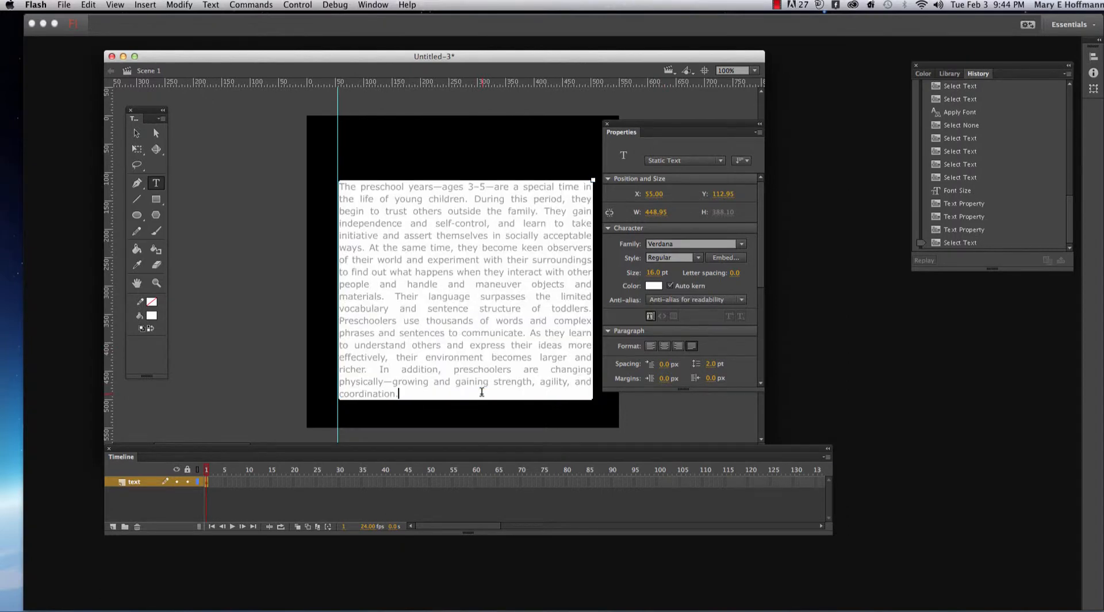
left_click(487, 409)
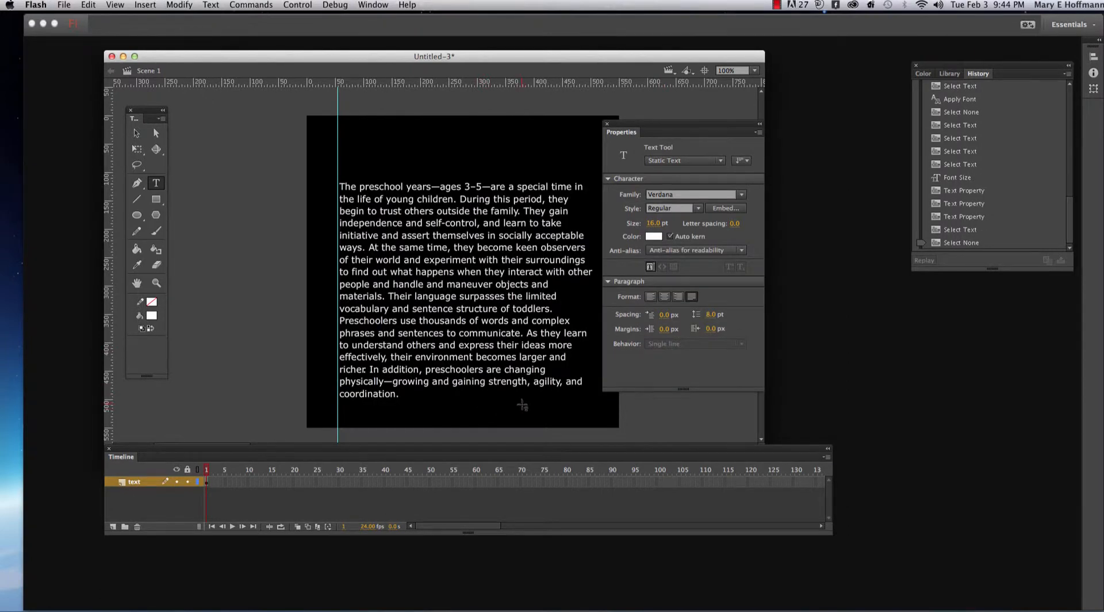
- Reapply justified alignment to the whole paragraph, leave text editing, and select the text block as an object
left_click_drag(397, 395, 314, 167)
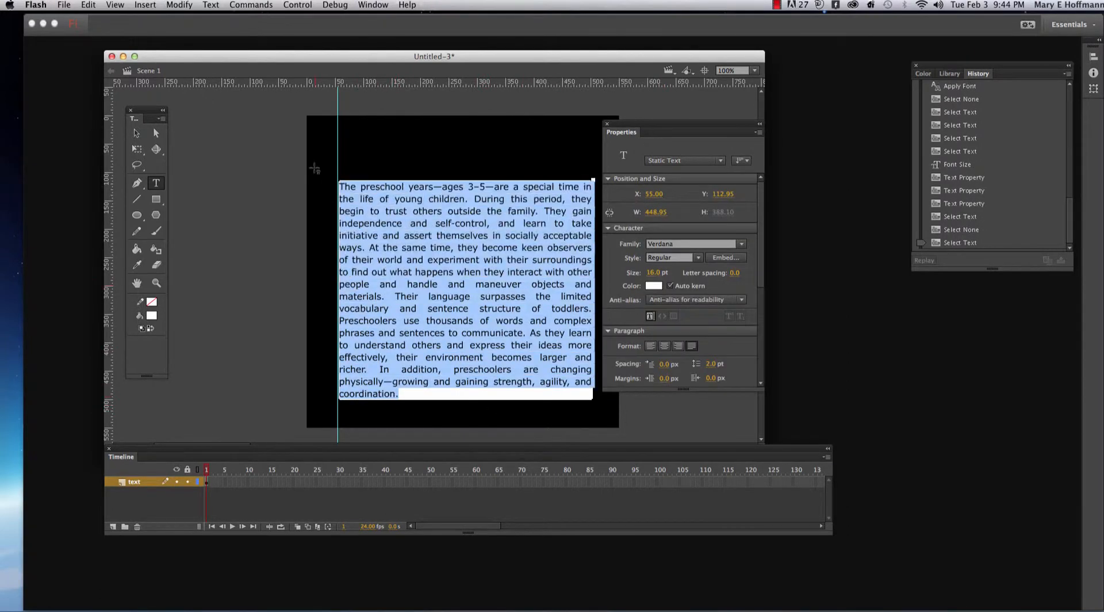
left_click(692, 346)
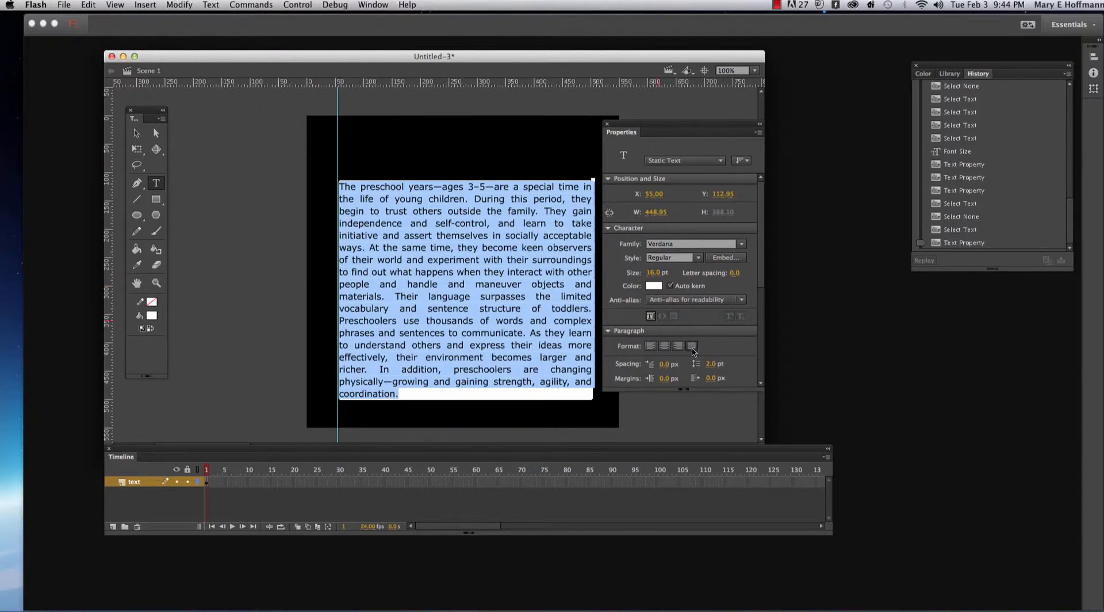
left_click(537, 396)
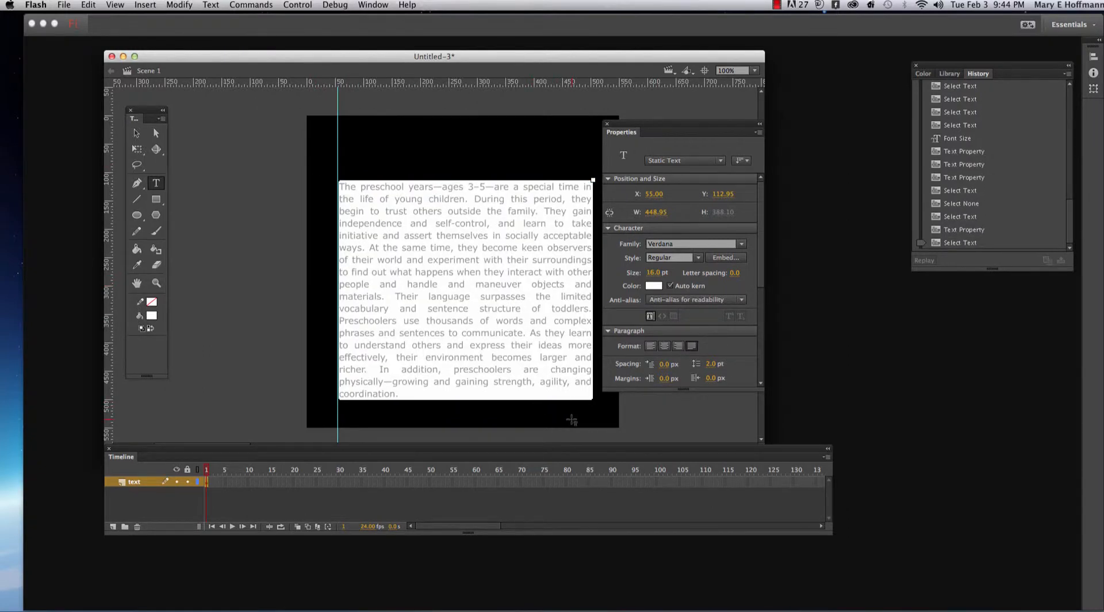
left_click(571, 420)
left_click(517, 381)
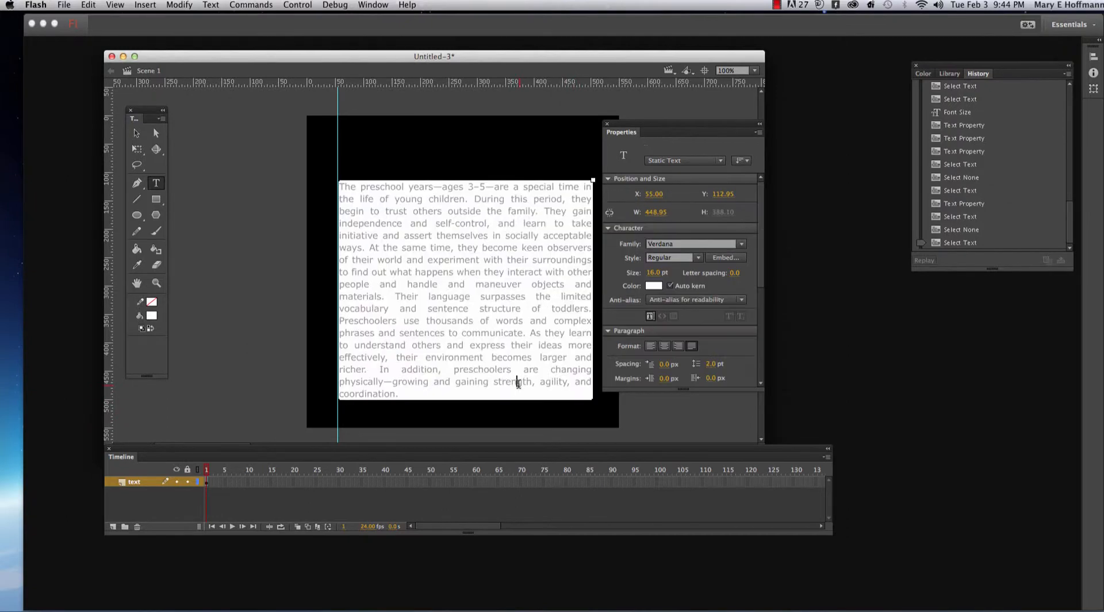
left_click(136, 133)
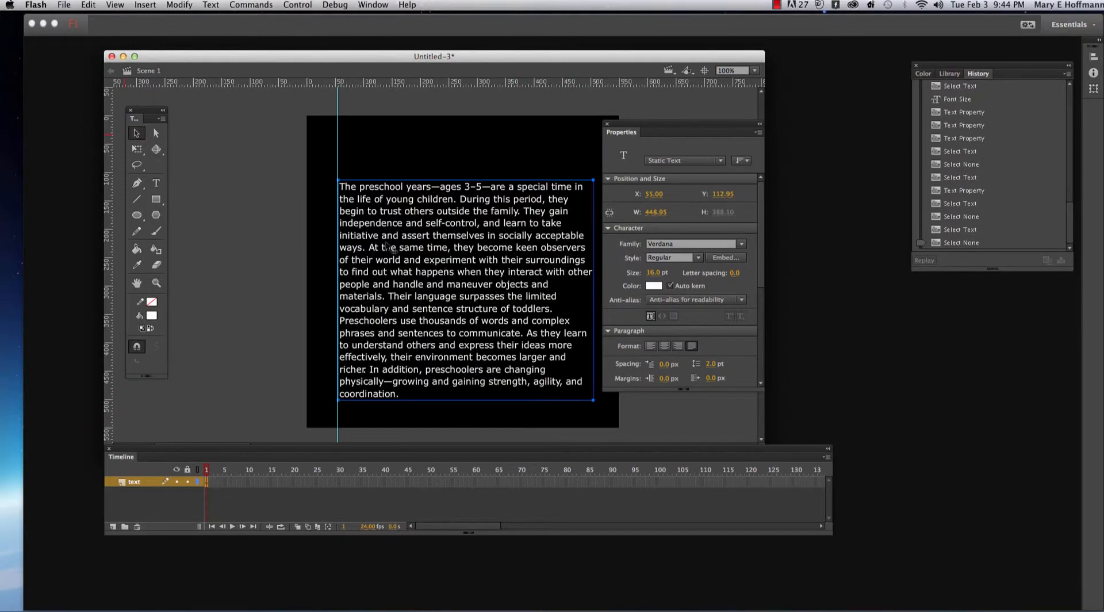
left_click(521, 318)
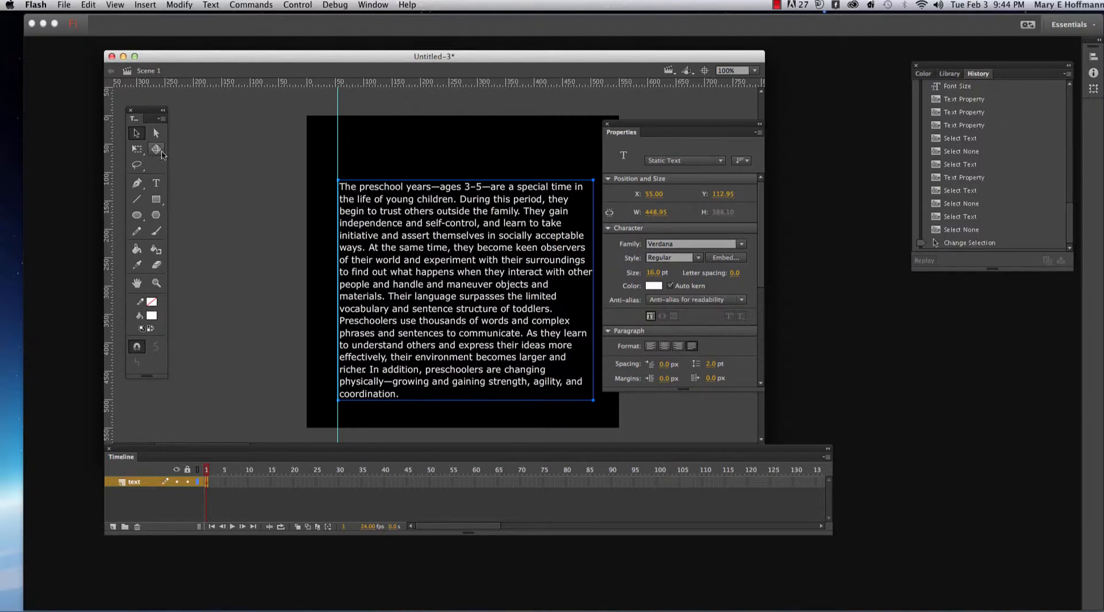
- Select all of the paragraph text, set its alignment to left, and leave text editing
left_click(156, 183)
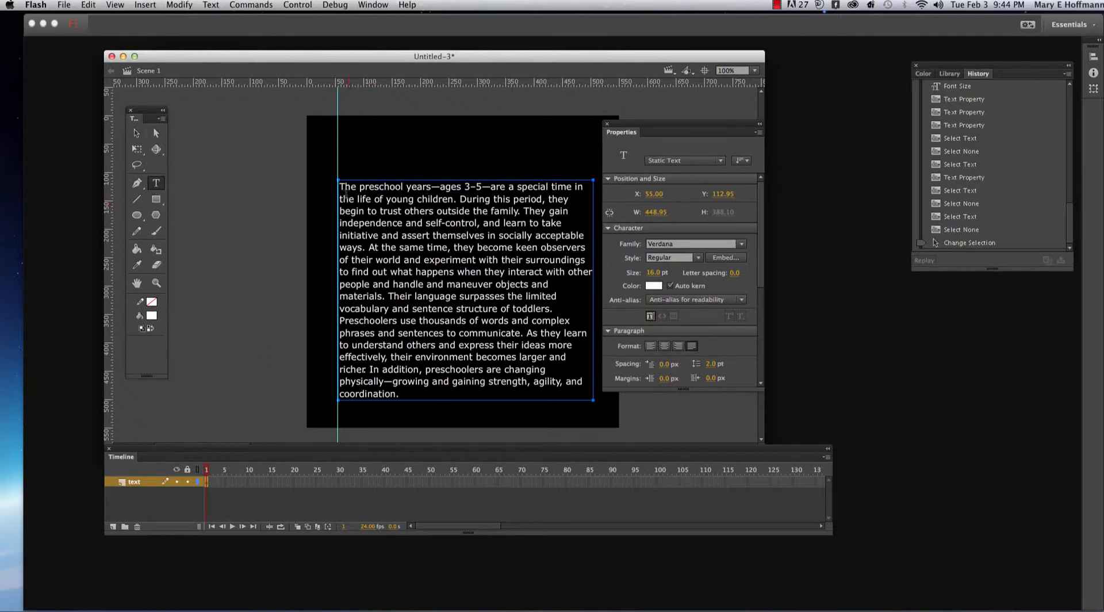
left_click_drag(339, 186, 362, 199)
left_click_drag(423, 233, 478, 411)
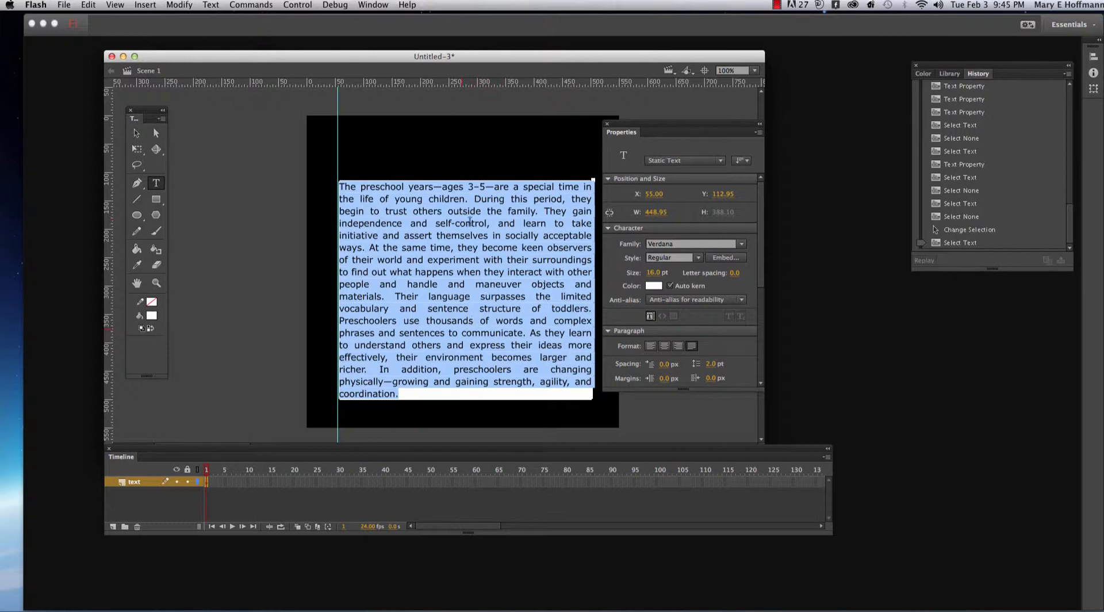
left_click(650, 345)
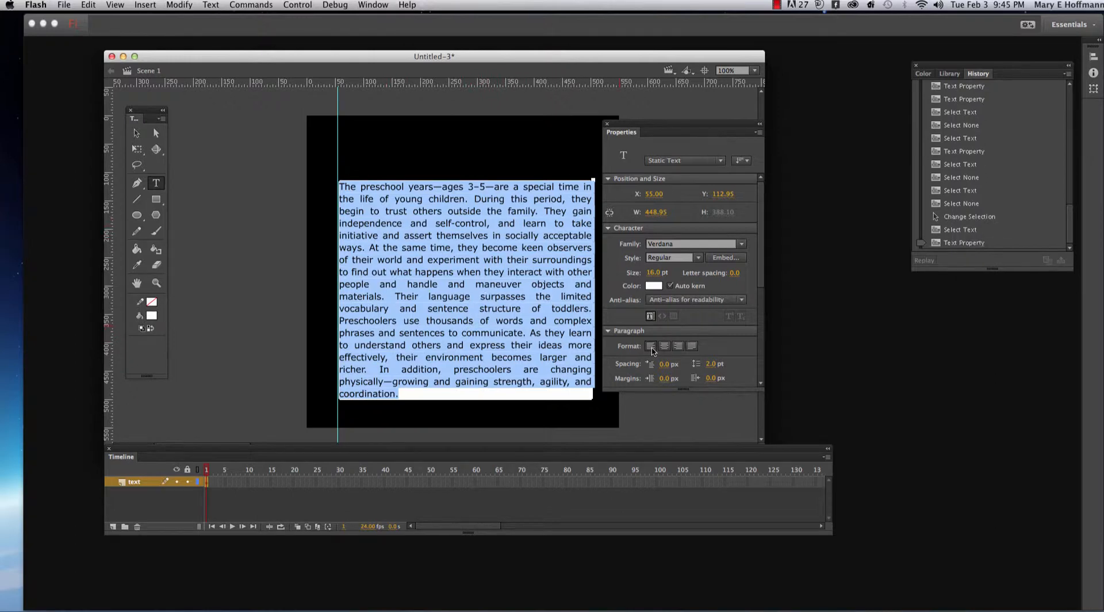
left_click(557, 394)
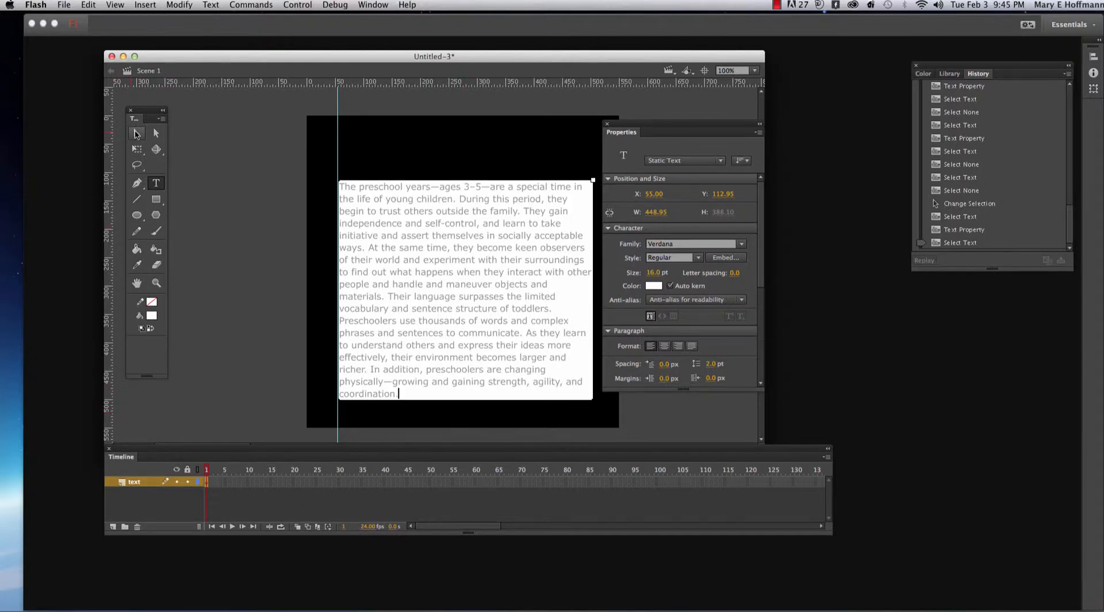
left_click(136, 133)
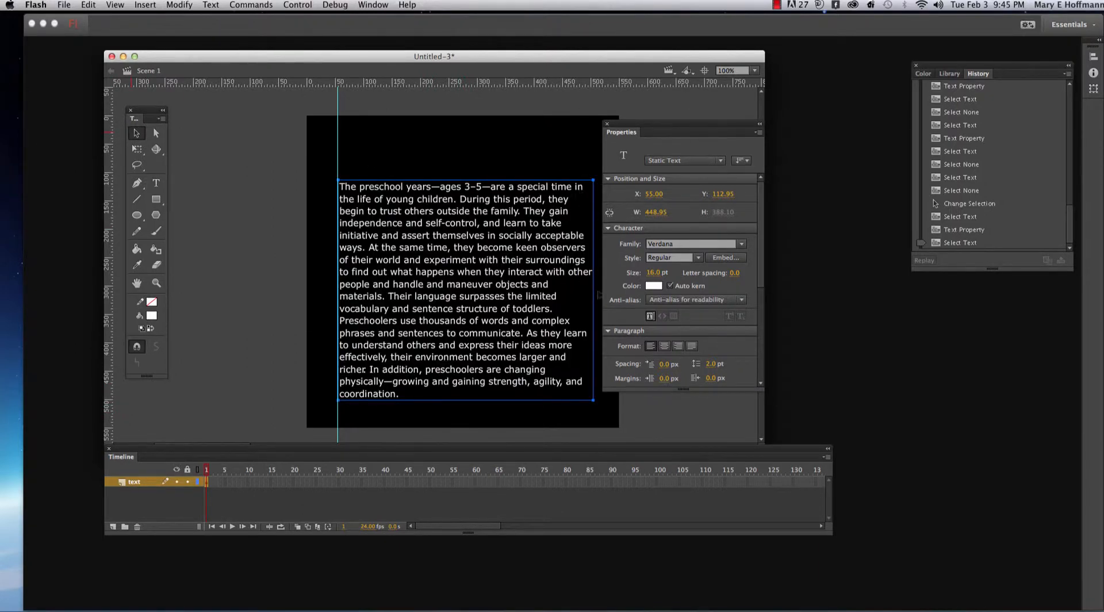
- Widen the text block to about 461 px with Free Transform, move it to about X 52 near the guide, and deselect it
left_click(136, 150)
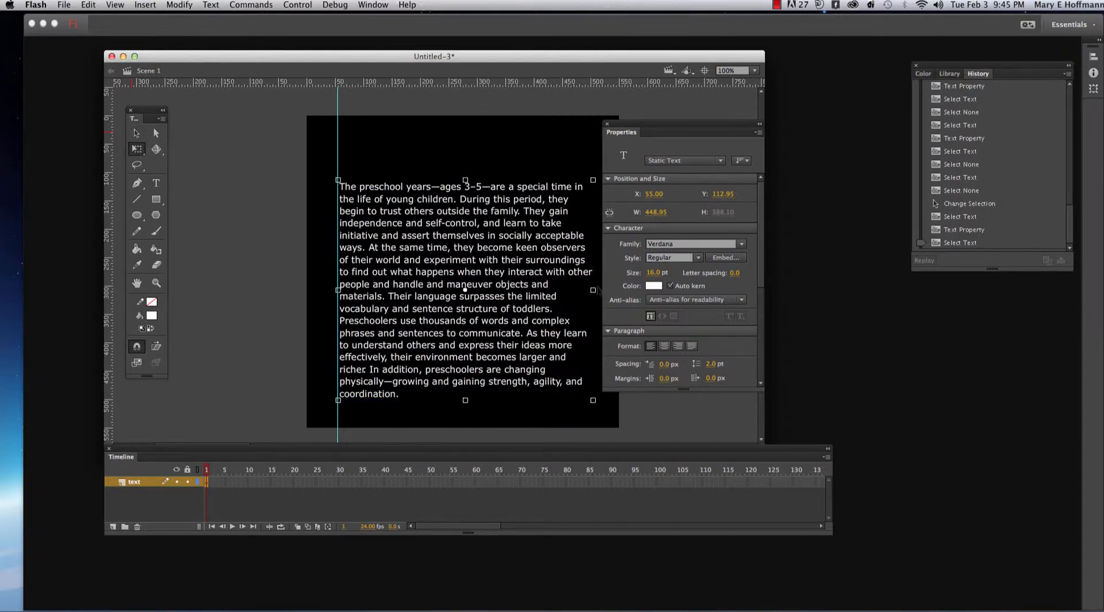
left_click_drag(593, 290, 598, 290)
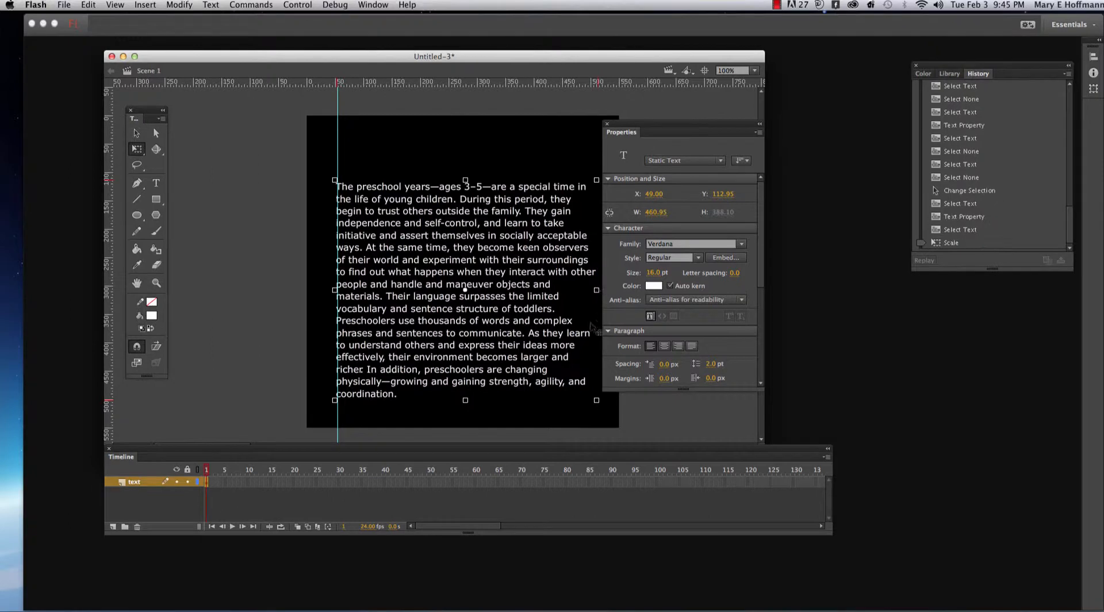
left_click(560, 362)
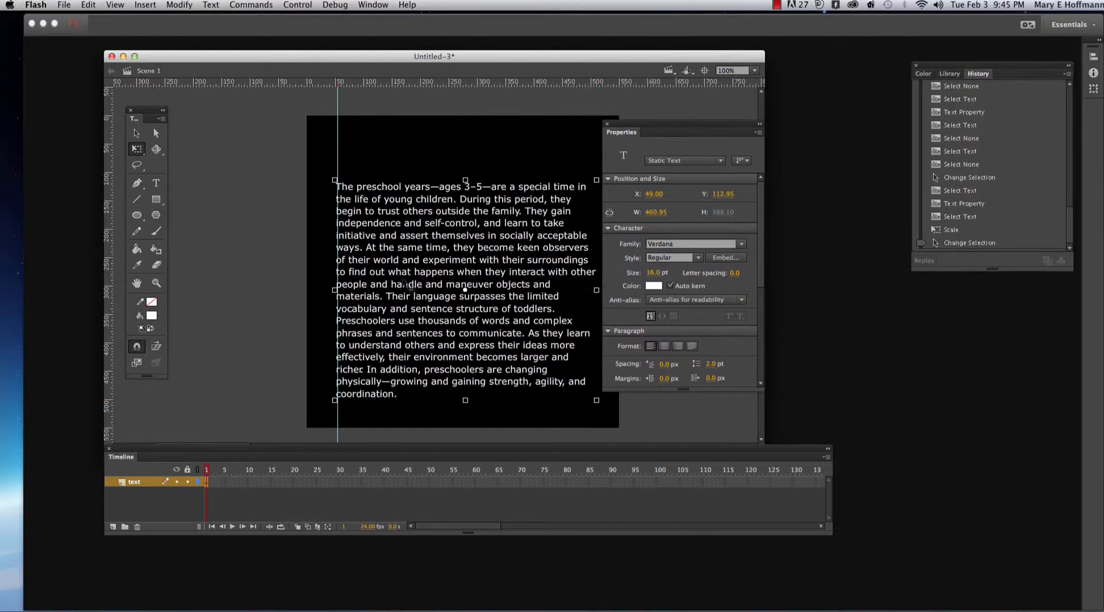
left_click_drag(444, 275, 445, 275)
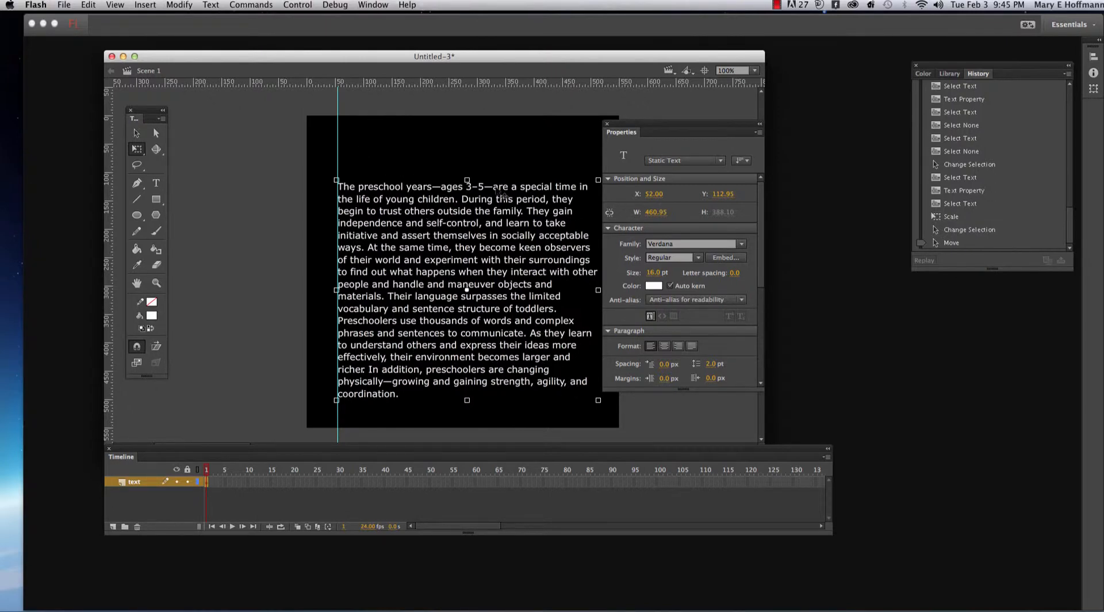
left_click(136, 133)
left_click(414, 165)
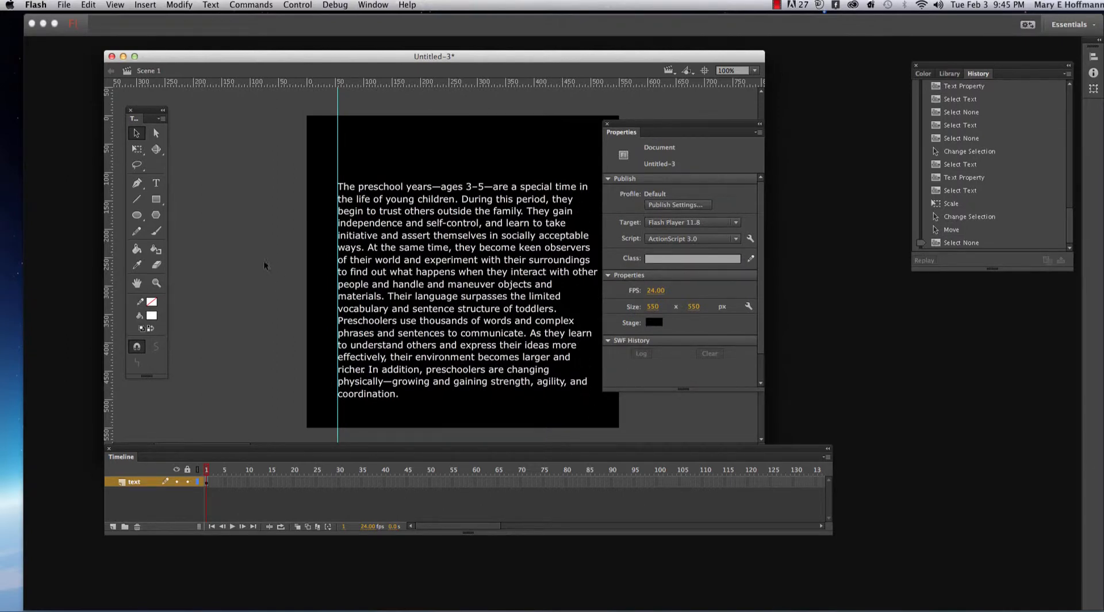
- Select all of the paragraph text, adjust its line spacing to 6 pt, and leave text editing
left_click(156, 183)
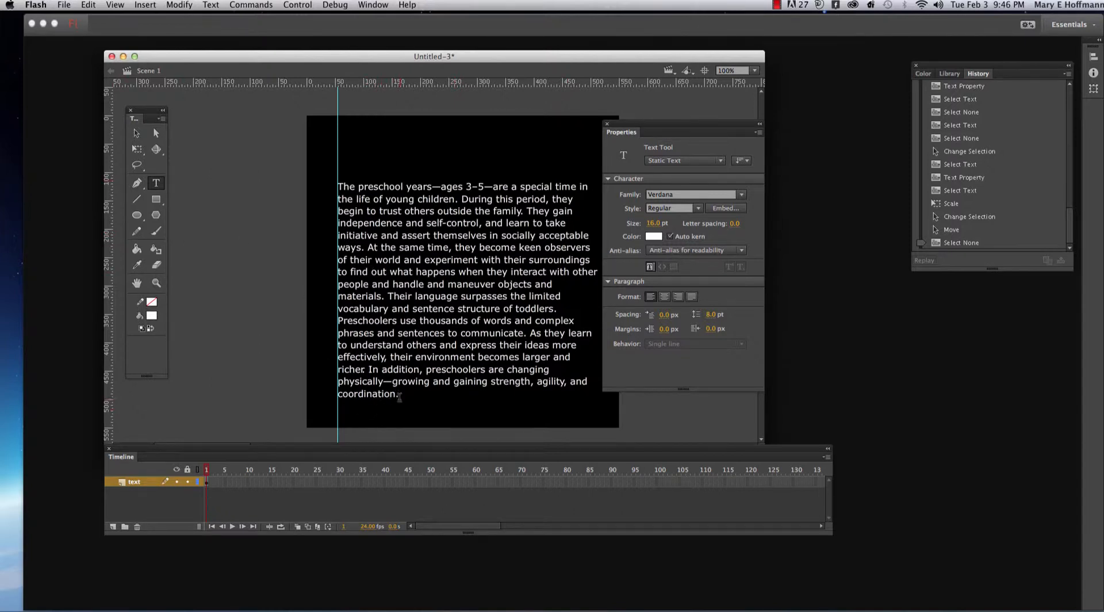
left_click_drag(398, 393, 338, 178)
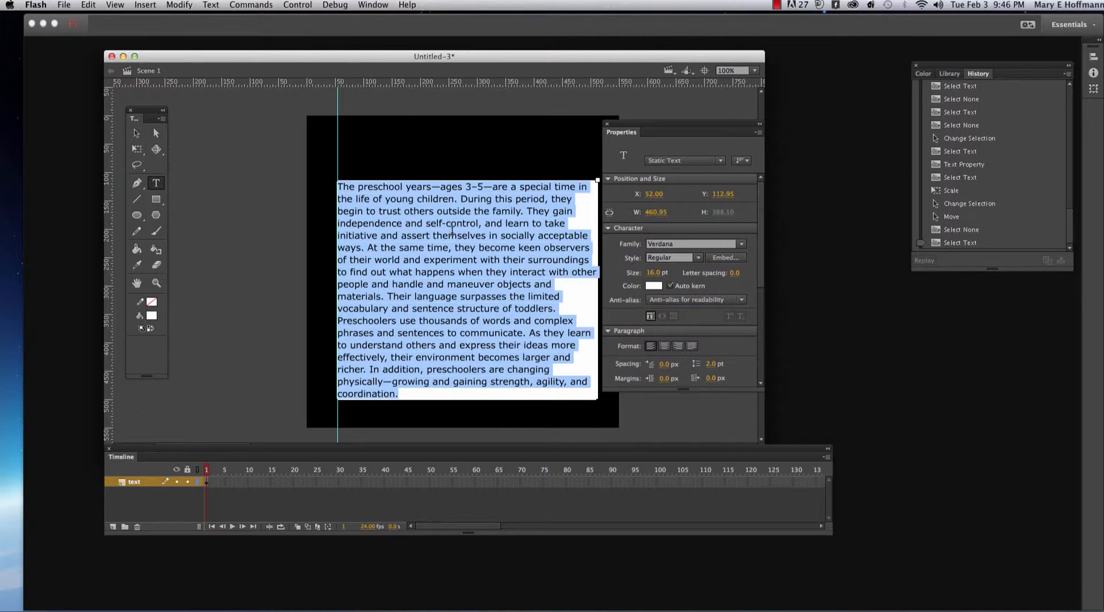
left_click(712, 364)
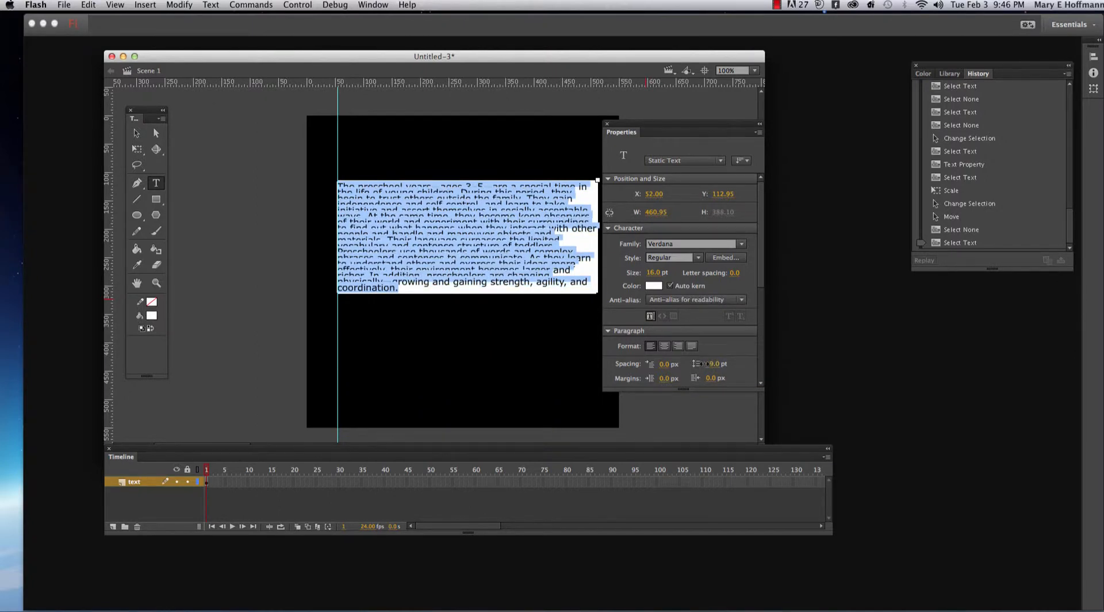
mouse_move(705, 364)
left_mouse_down()
mouse_move(726, 364)
mouse_move(712, 363)
left_mouse_up()
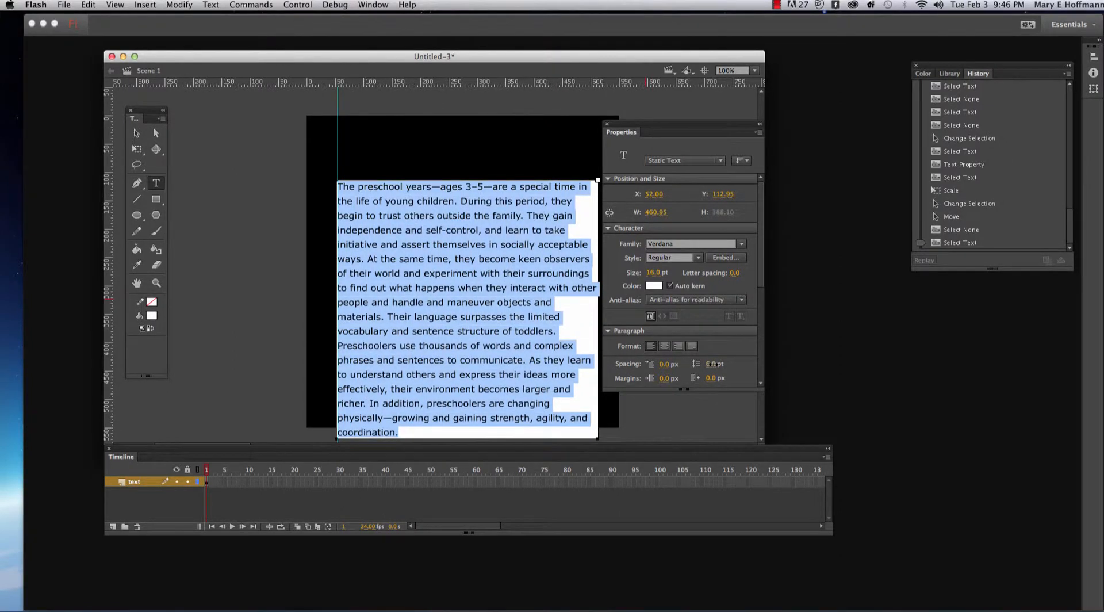
left_click(137, 133)
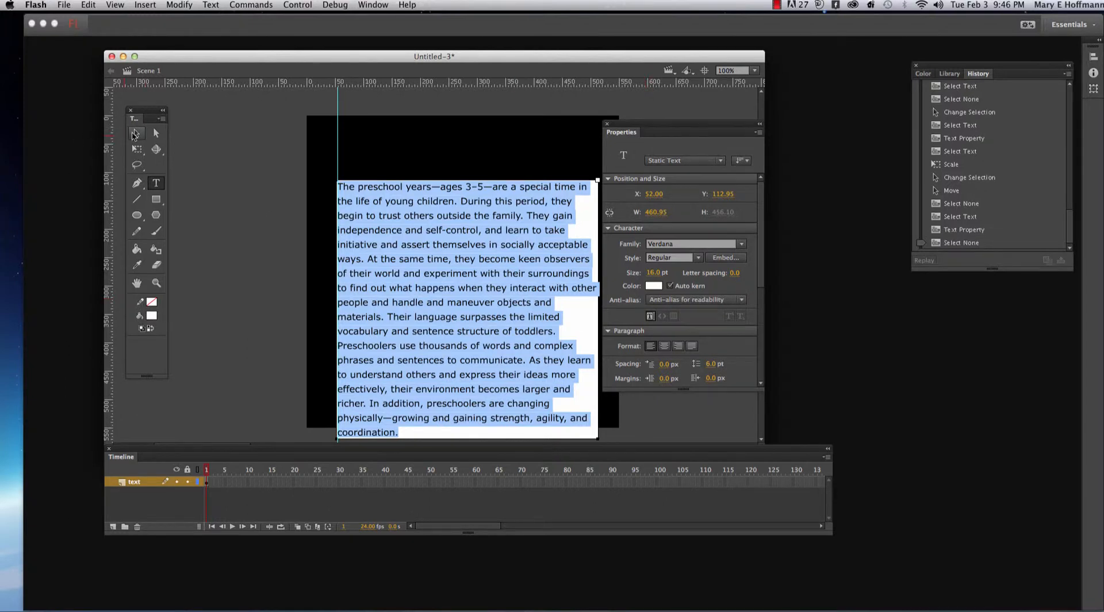
- Nudge the text block up to about Y 80 so that its last line fits on the stage
key("Up")
key("Up")
key("Up")
key("Up")
key("Up")
key("Up")
key("Up")
key("Up")
key("Up")
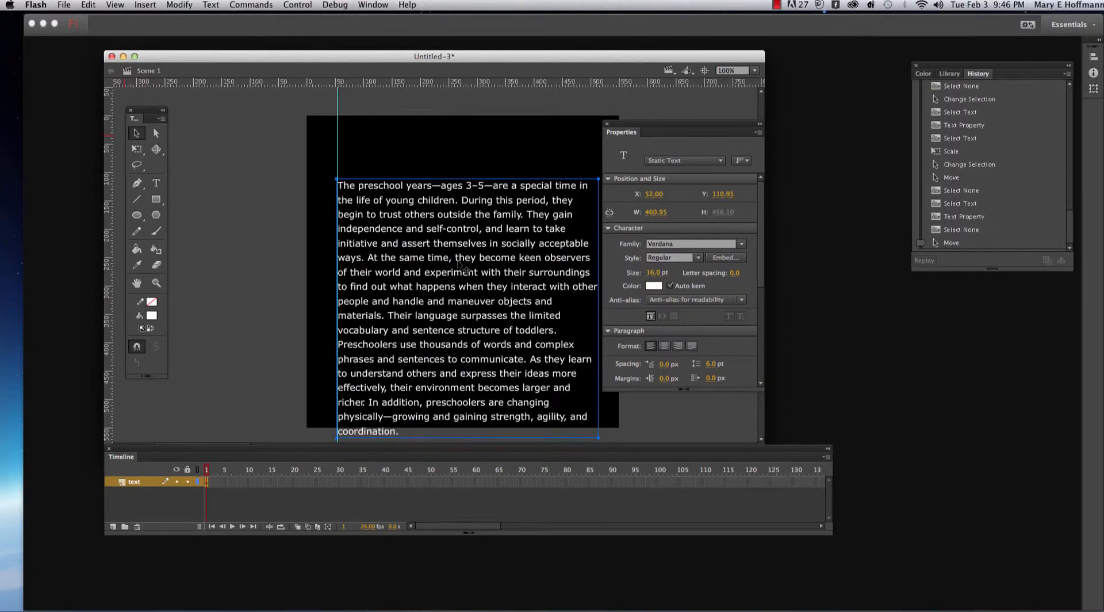
key("Up")
key("Up")
key("Up")
key("Up")
key("Up")
key("Up")
key("Up")
key("Up")
key("Up")
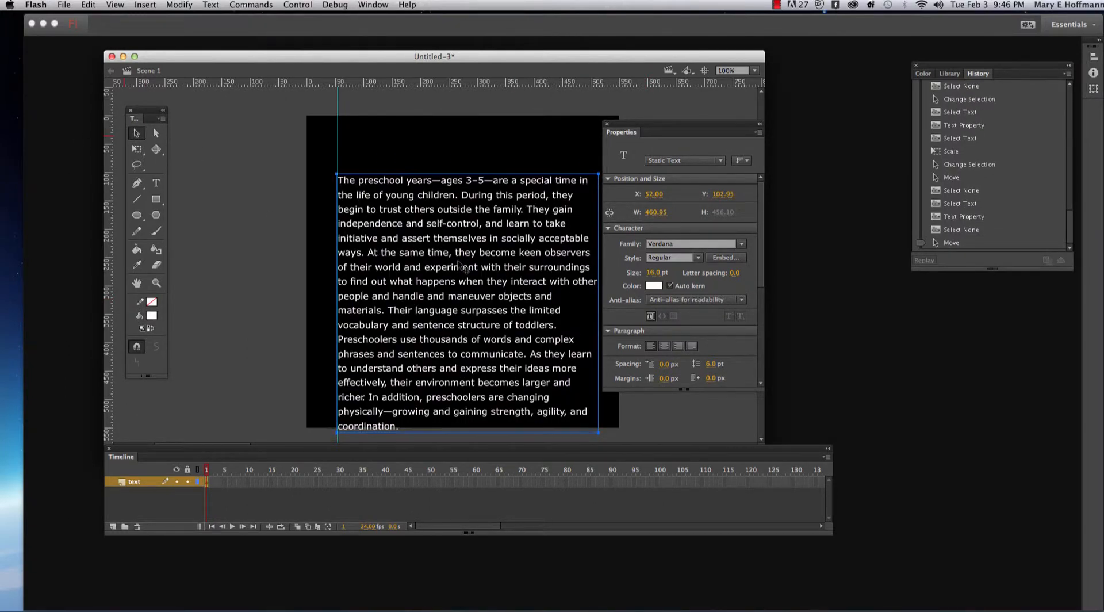
key("Up")
key("Up")
key("Up")
key("Up")
key("Up")
key("Up")
key("Up")
key("Up")
key("Up")
key("Up")
key("Up")
key("Up")
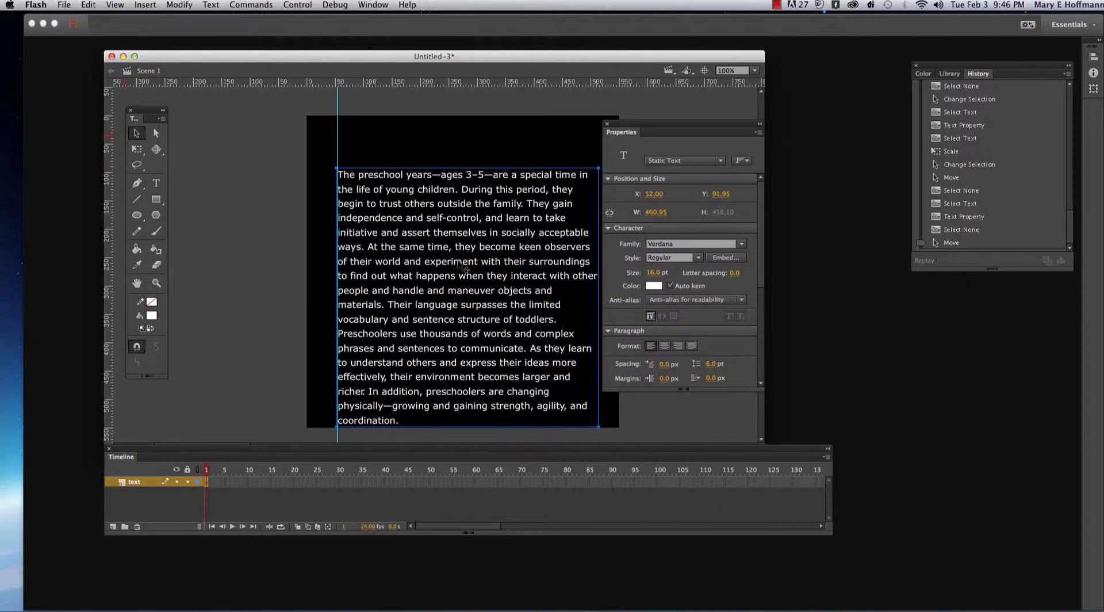
key("Up")
key("Up")
key("Up")
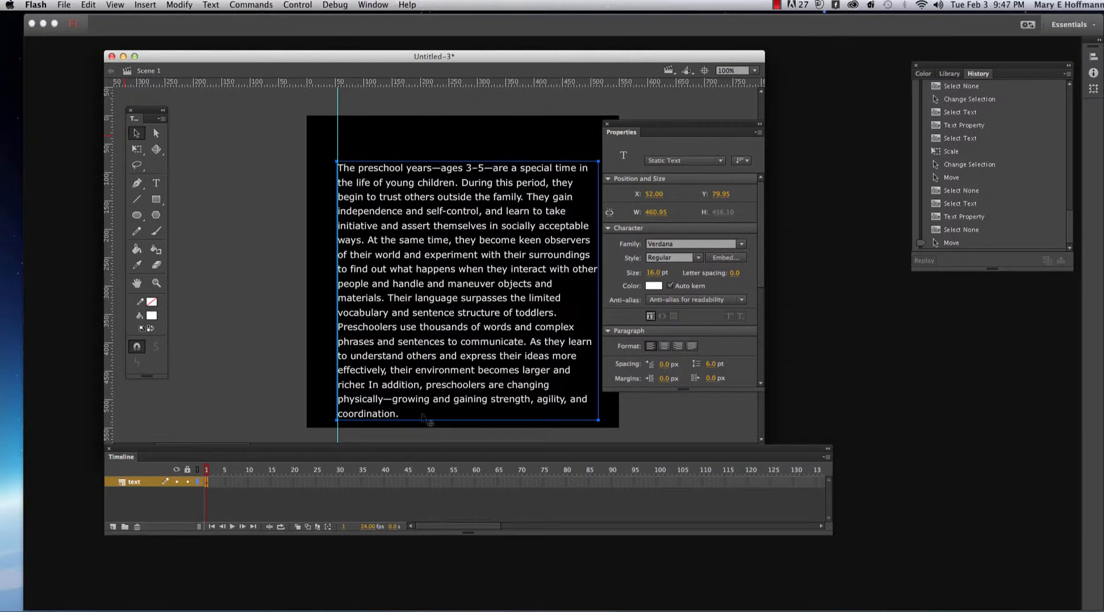
- Reselect the whole paragraph's text and set its font size to 15 pt
left_click(159, 186)
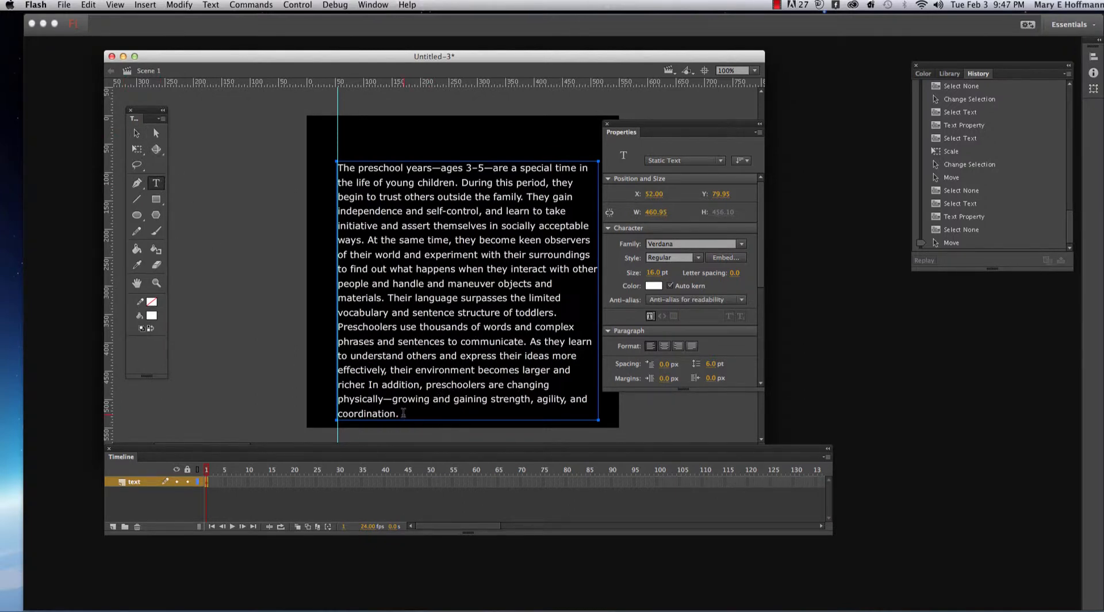
left_click_drag(403, 413, 317, 155)
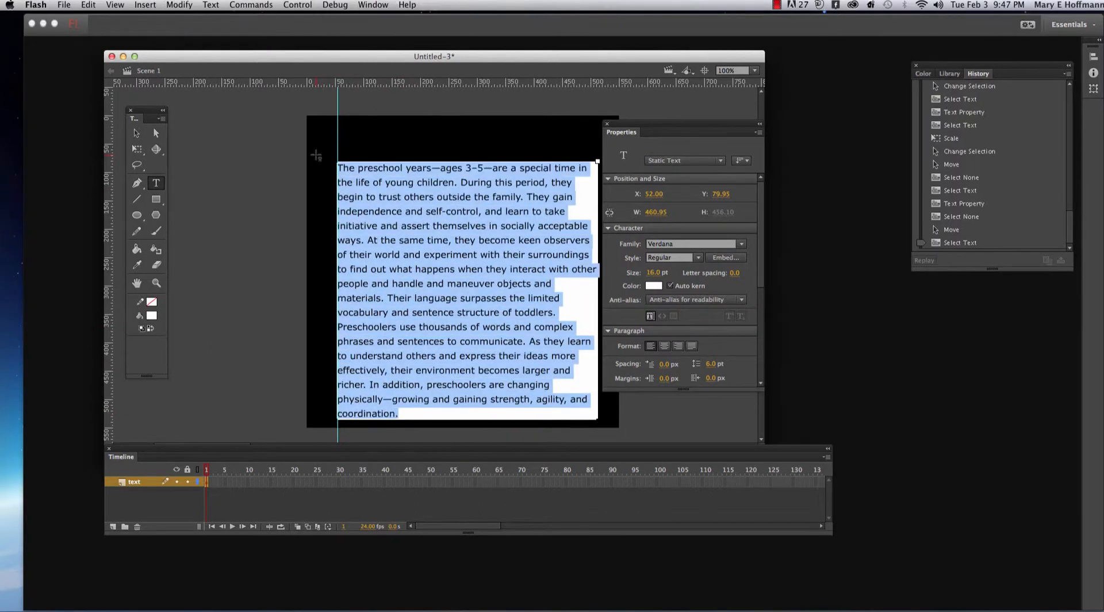
left_click(653, 273)
type("15")
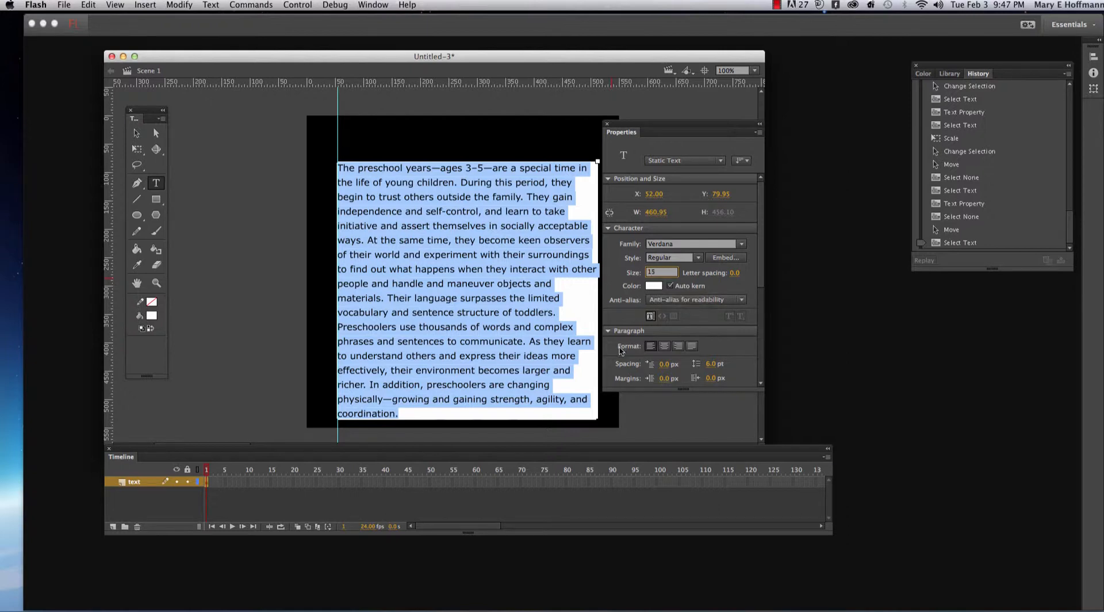
key("Return")
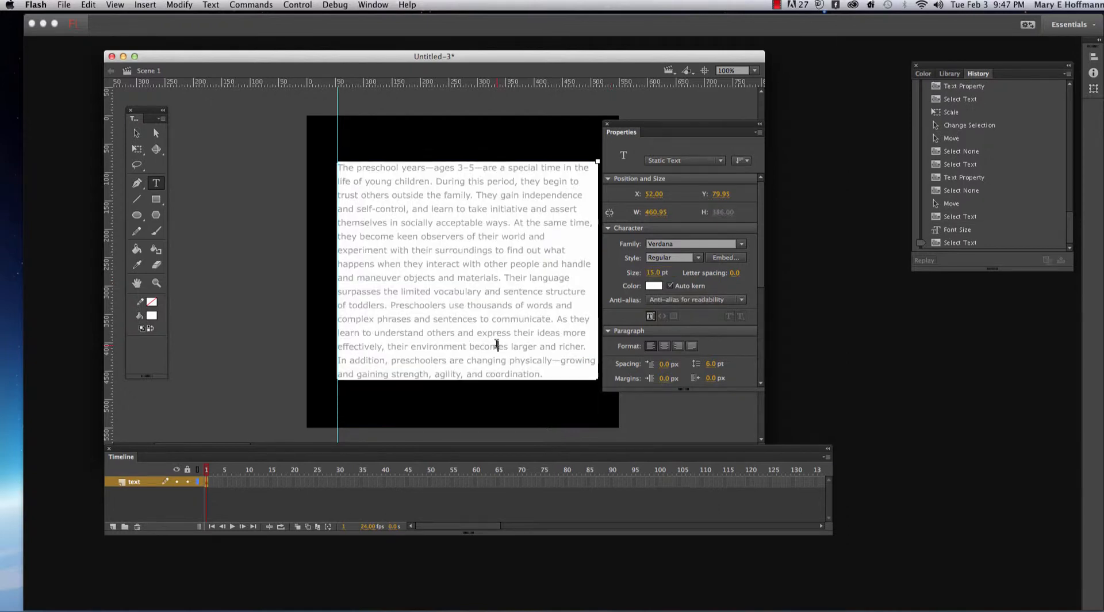
- Leave text editing, move the text block straight down to about Y 115, and deselect it
left_click(136, 133)
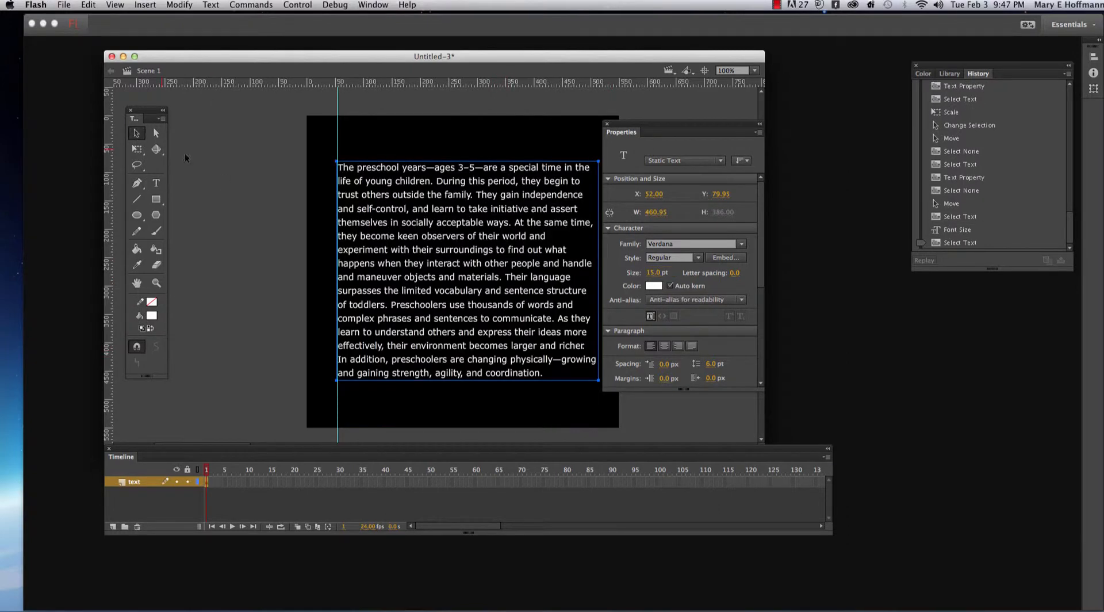
left_click_drag(519, 297, 519, 317)
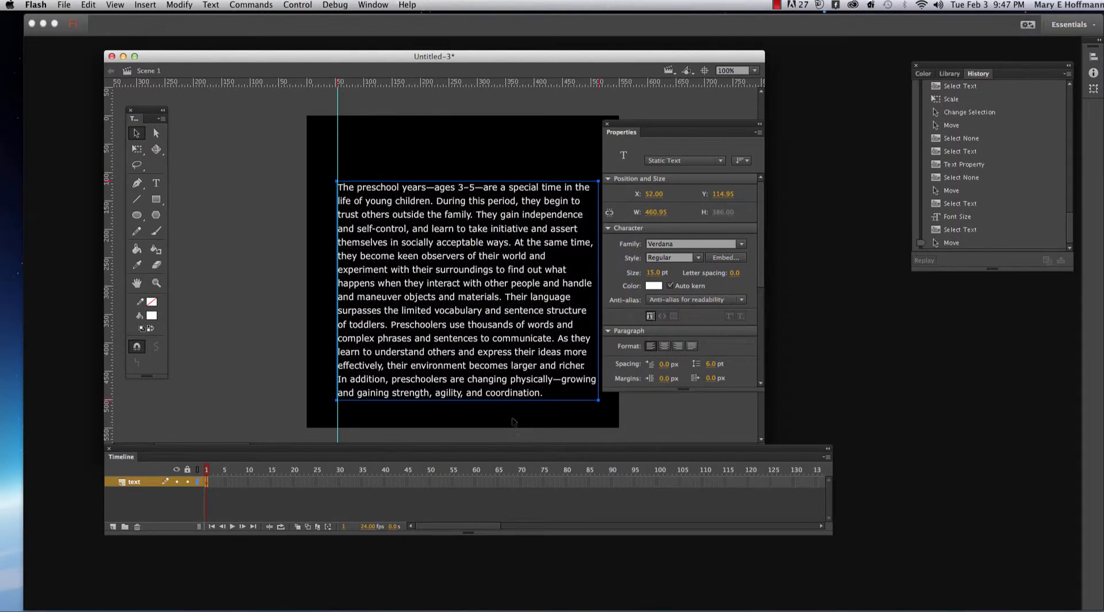
left_click(513, 421)
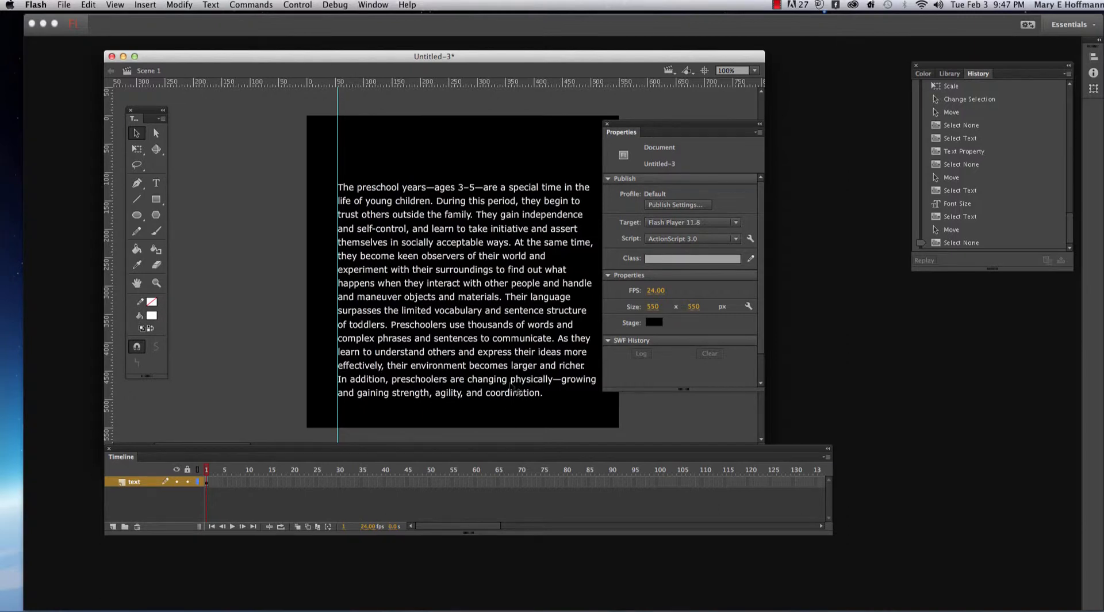
- Select all of the paragraph text again, set its font size to 14 pt, and deselect the text block
left_click(516, 390)
left_click(156, 183)
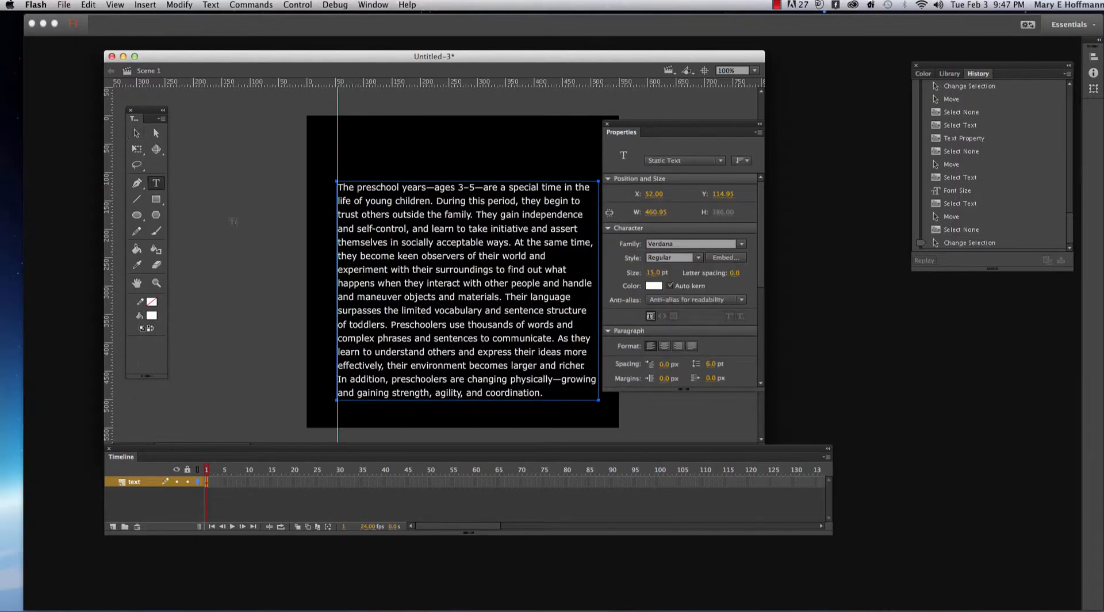
left_click_drag(545, 394, 332, 190)
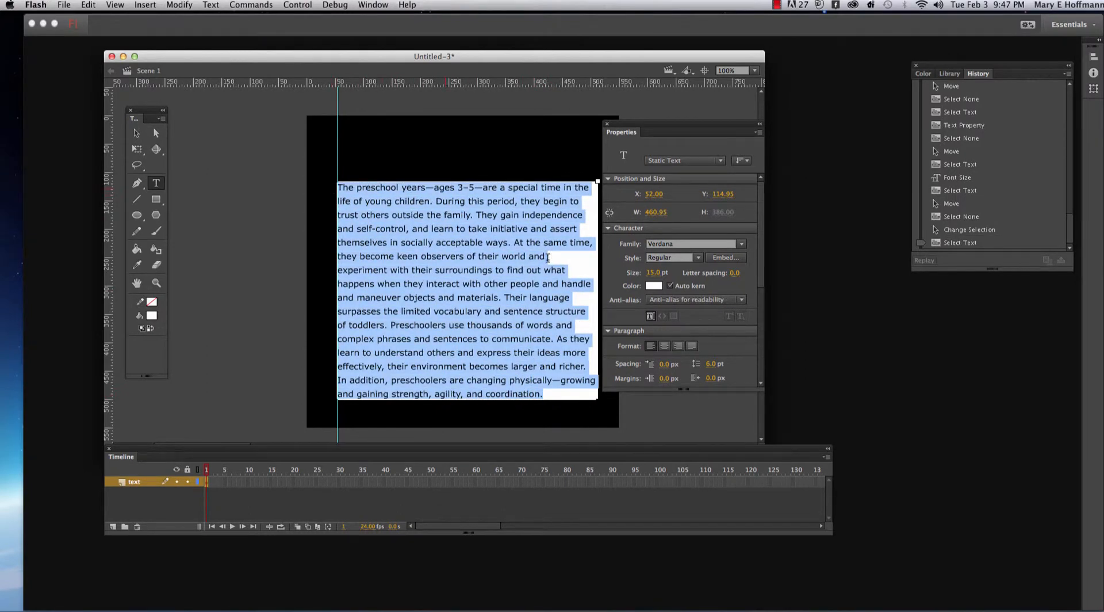
left_click(658, 276)
type("14")
left_click(490, 293)
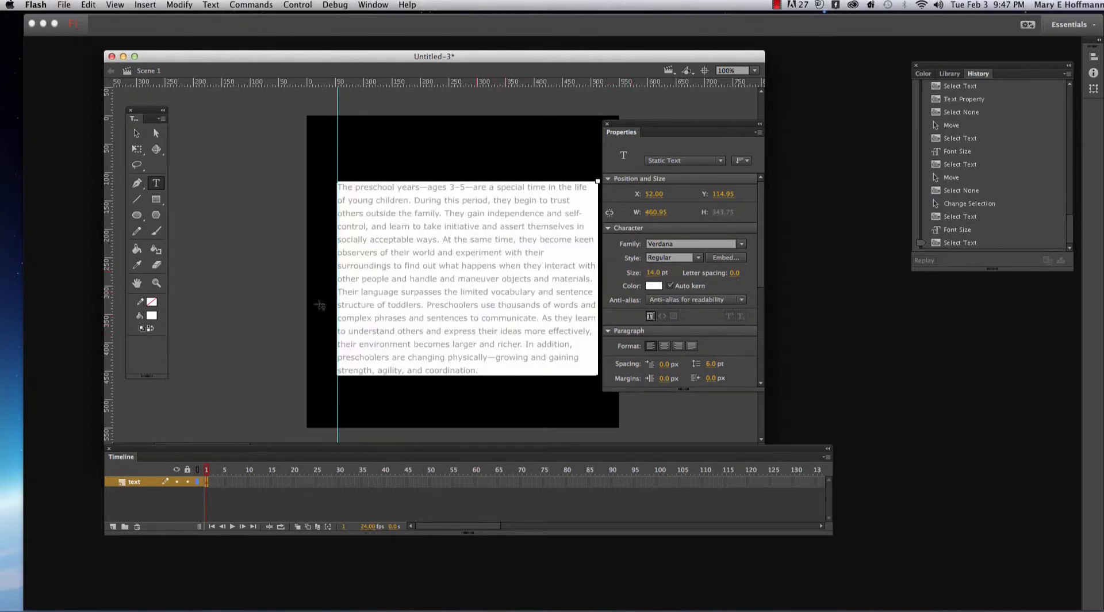
left_click(136, 133)
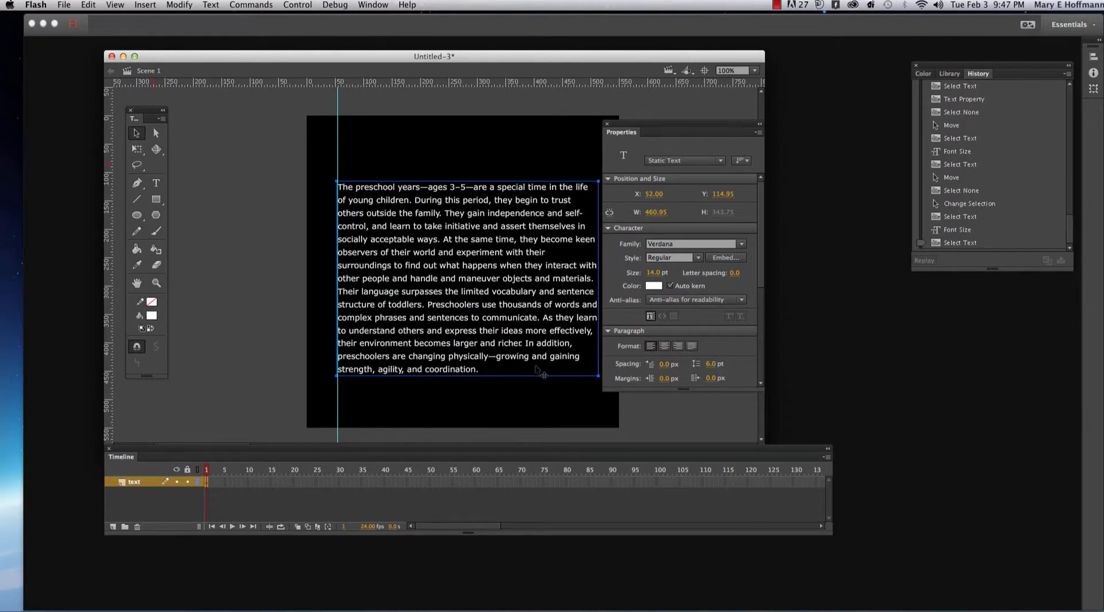
left_click(522, 389)
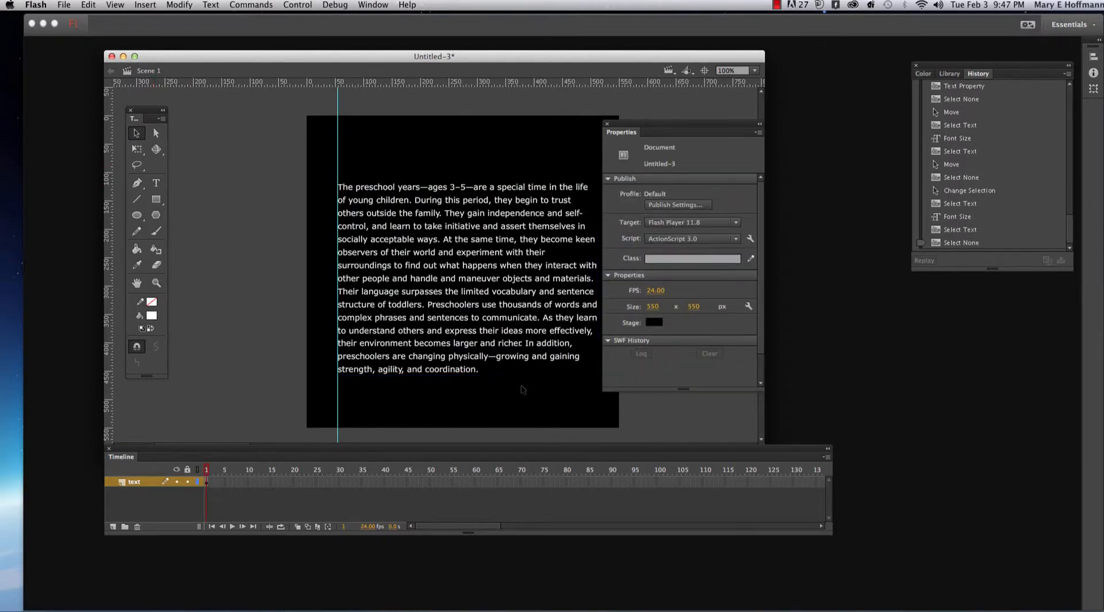
- Select the entire paragraph's text, increase its line spacing to 8 pt, and deselect the text block
left_click(449, 368)
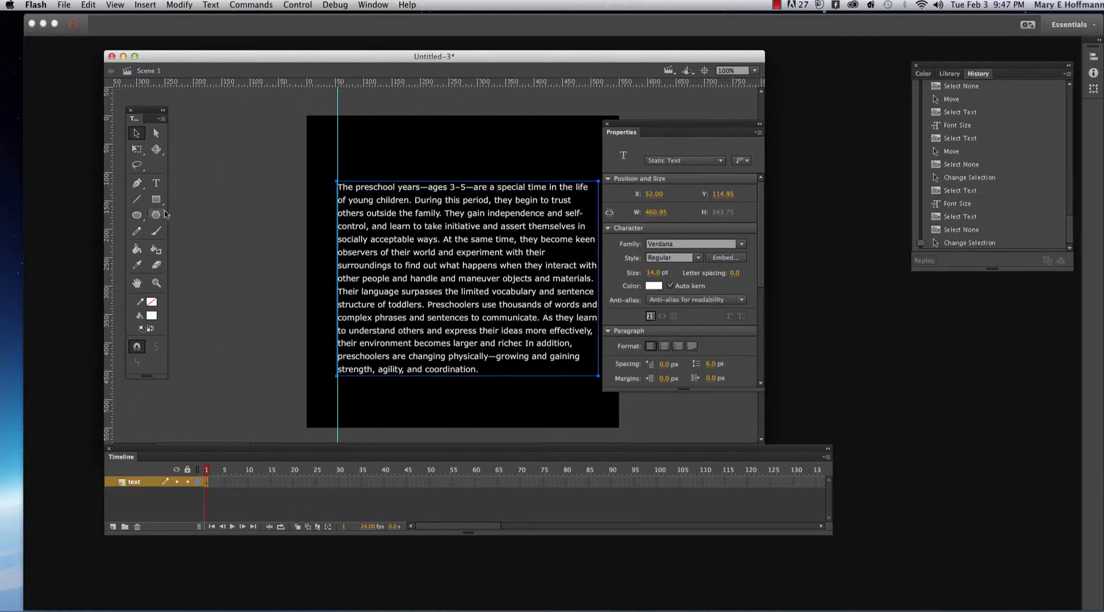
left_click(156, 183)
left_click_drag(479, 370, 338, 184)
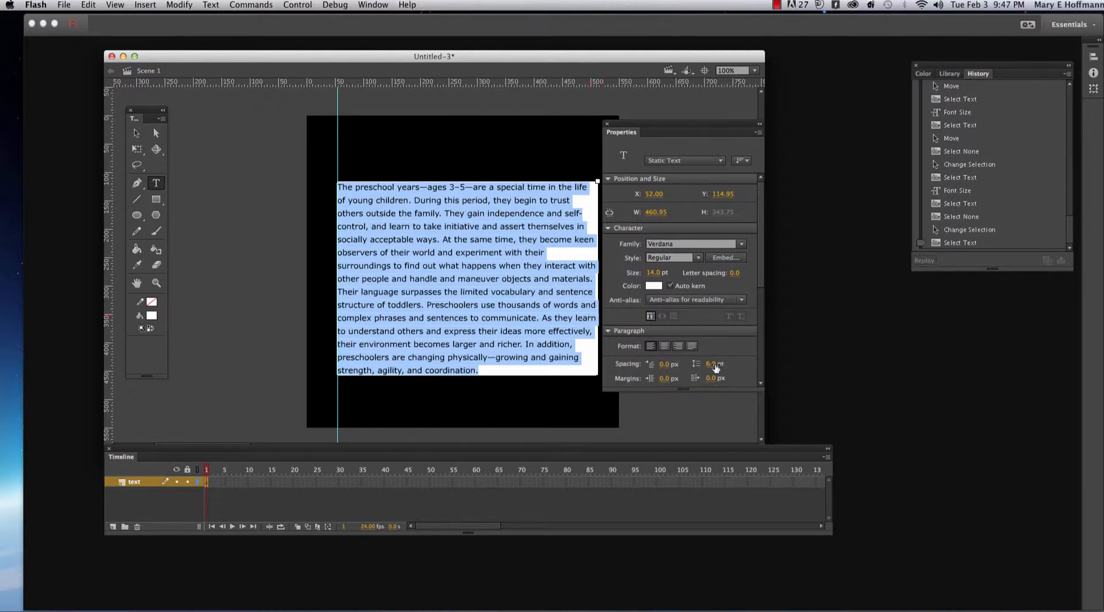
left_click_drag(714, 365, 713, 364)
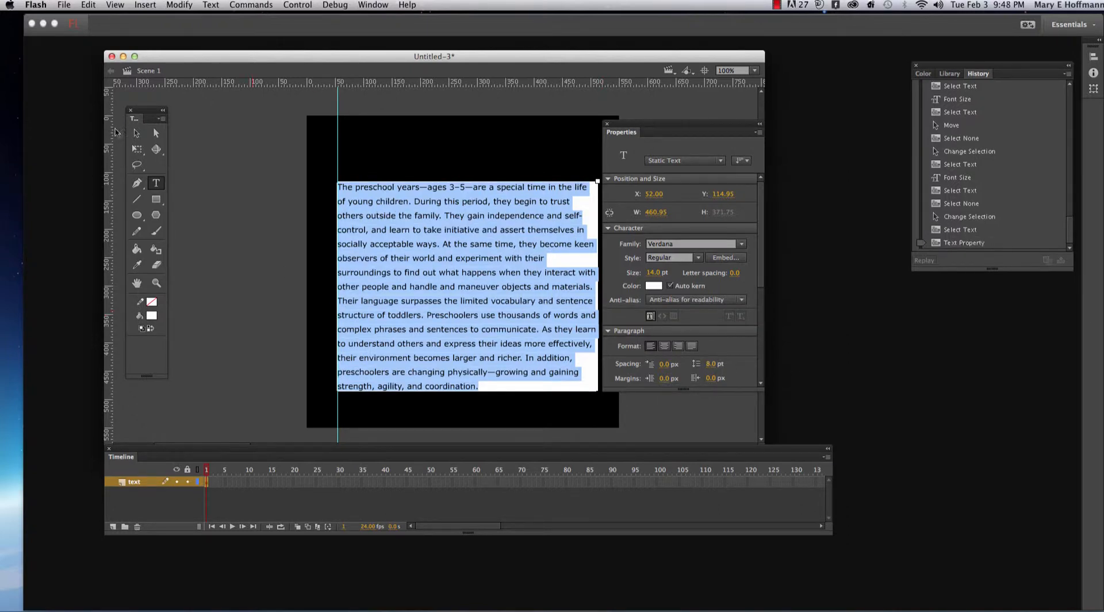
left_click(137, 133)
left_click(457, 172)
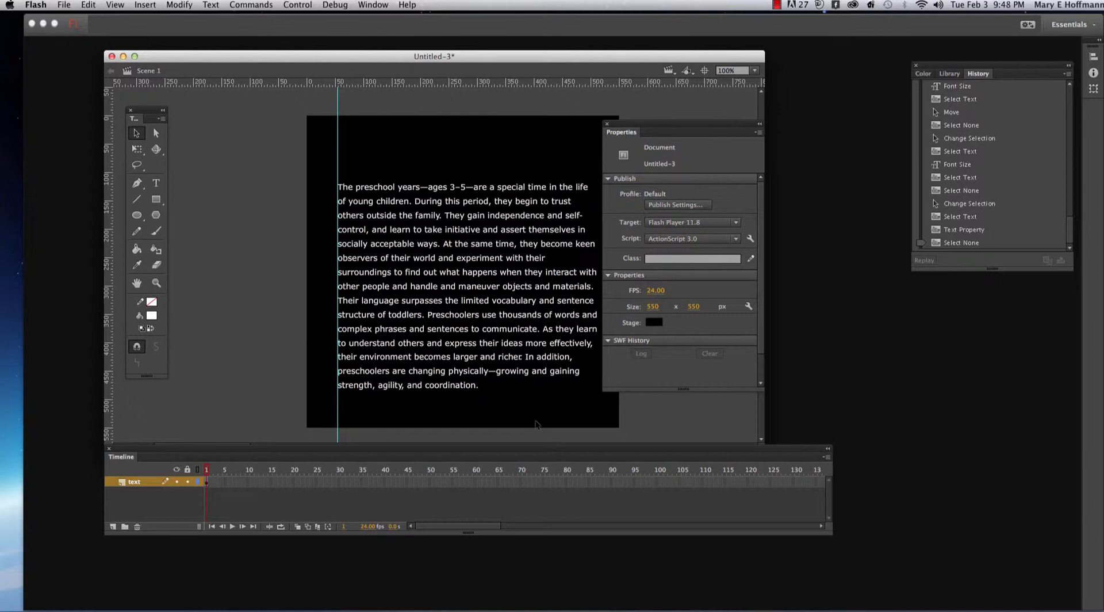
- Move the paragraph down to about Y 126, and add a layer named heading above the text layer
left_click_drag(502, 364, 502, 369)
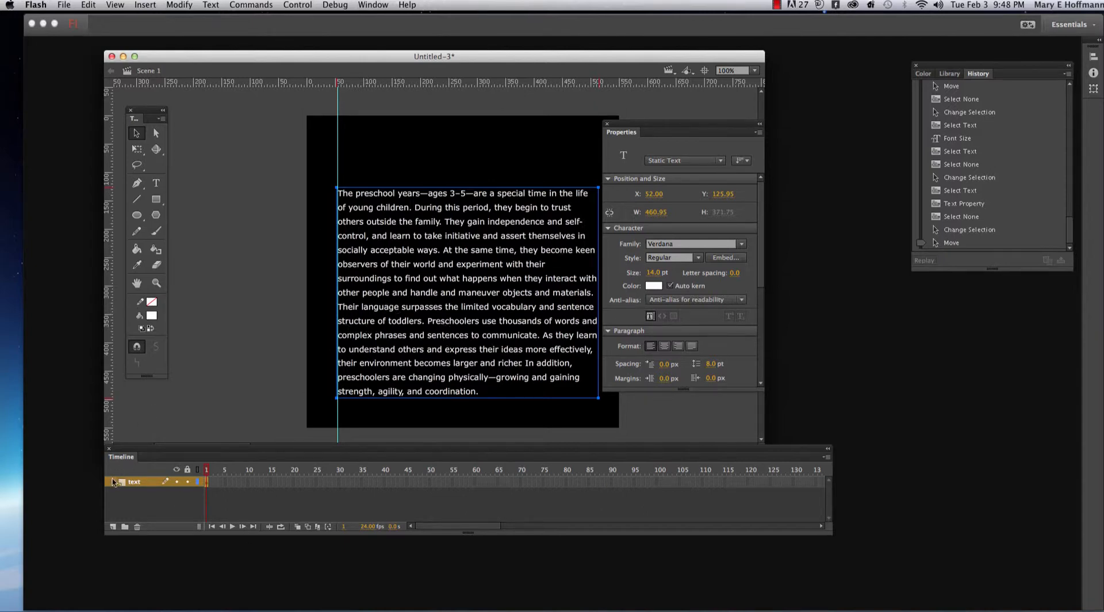
left_click(112, 527)
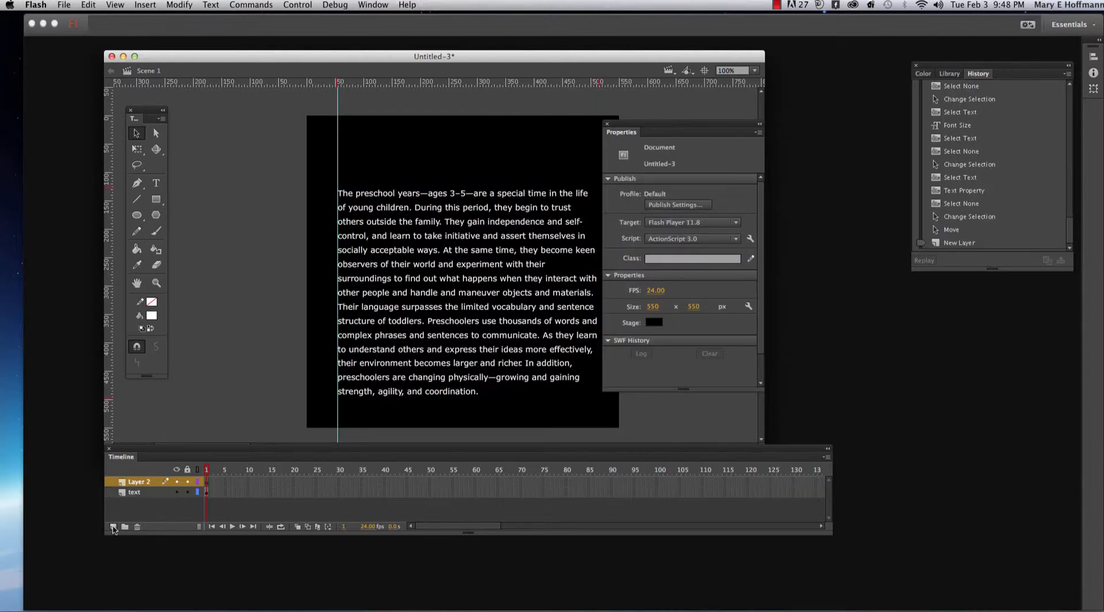
double_click(138, 482)
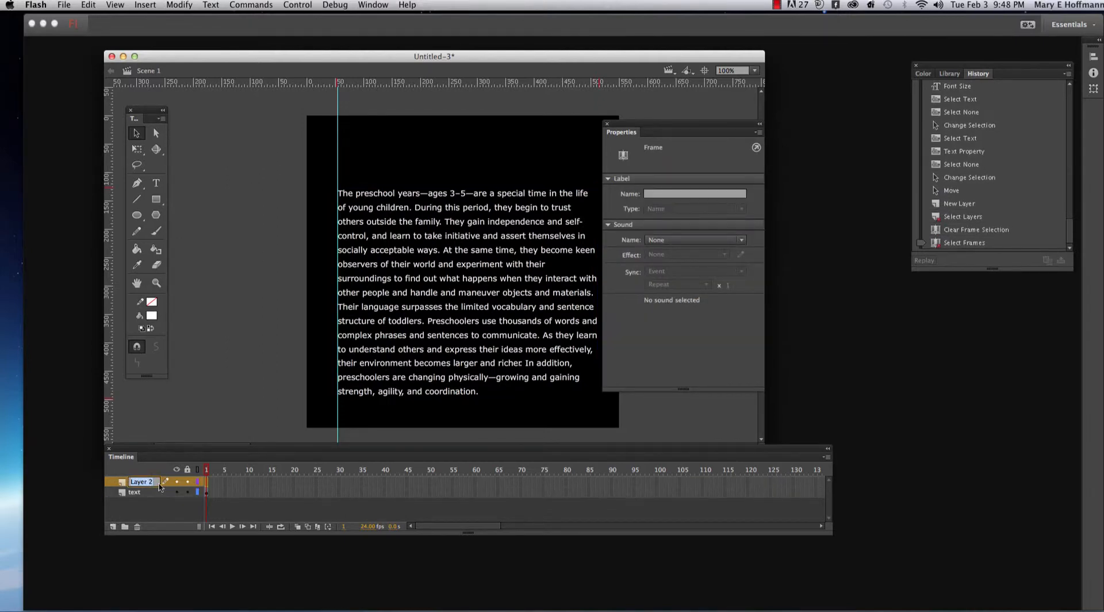
type("heading")
- Start a static text field above the paragraph on the heading layer, with its font style set to Bold and size to 22 pt
left_click(156, 183)
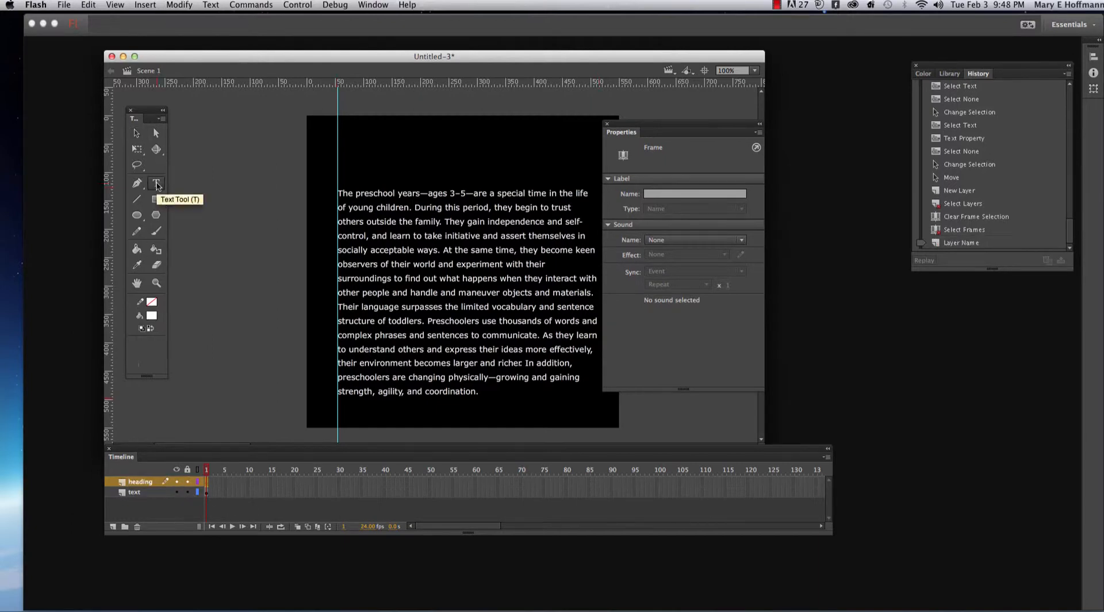
left_click(344, 164)
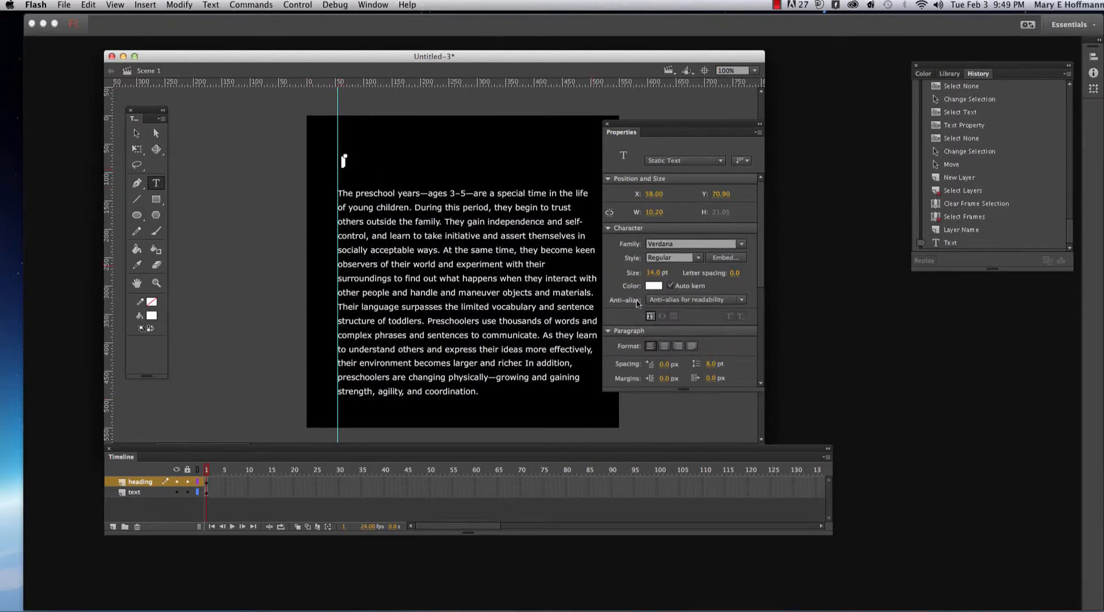
left_click(699, 258)
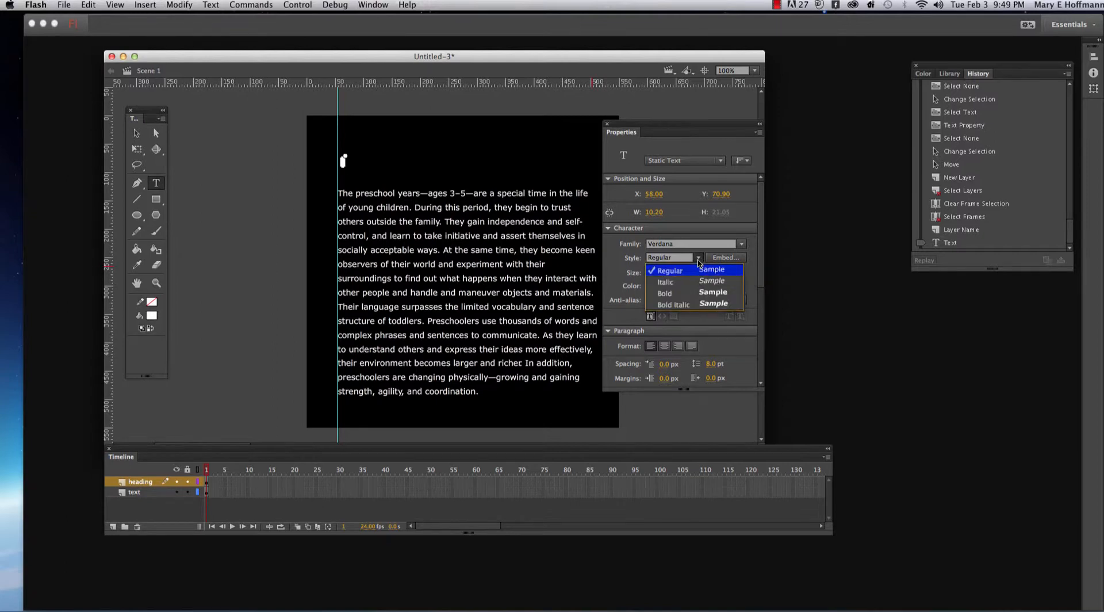
left_click(696, 293)
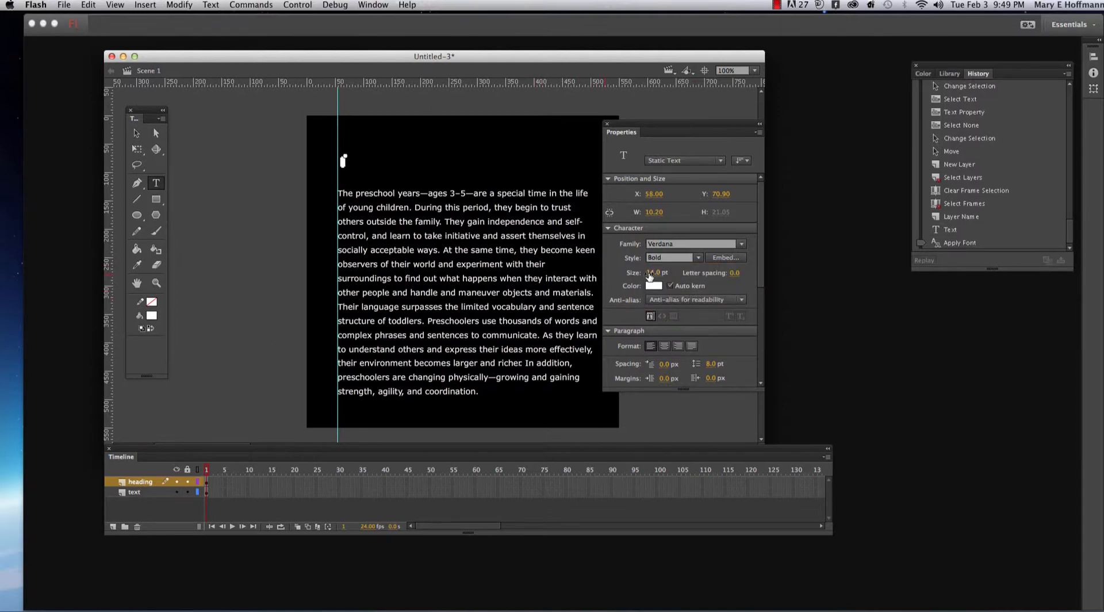
left_click_drag(650, 275, 657, 274)
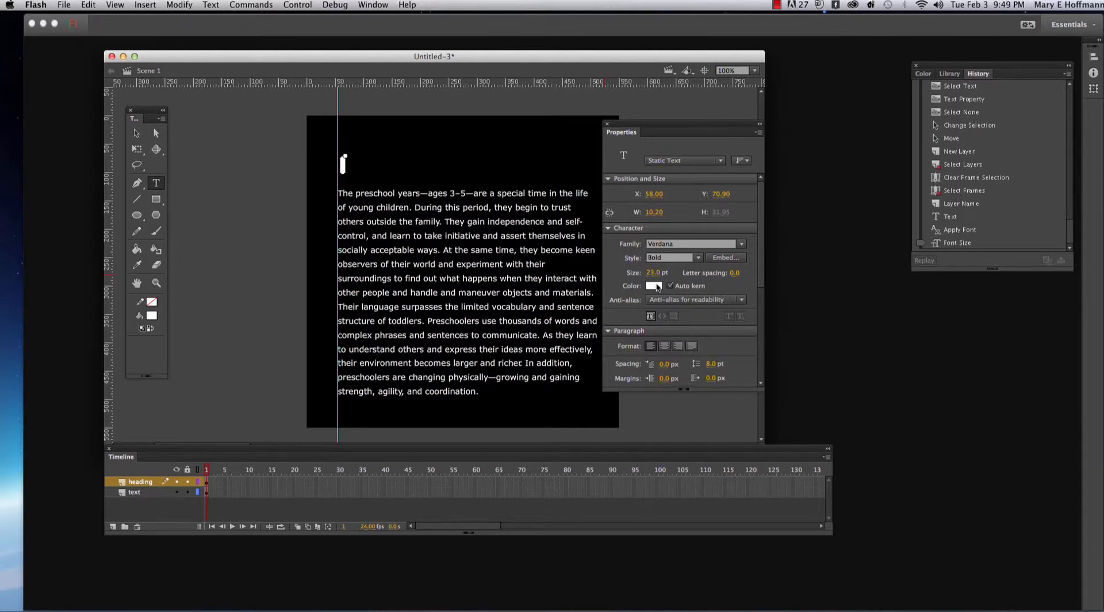
left_click(653, 272)
type("22TheTh")
- Enter "The Preschool Years" as the heading text and leave text editing
left_click(344, 164)
type("Th")
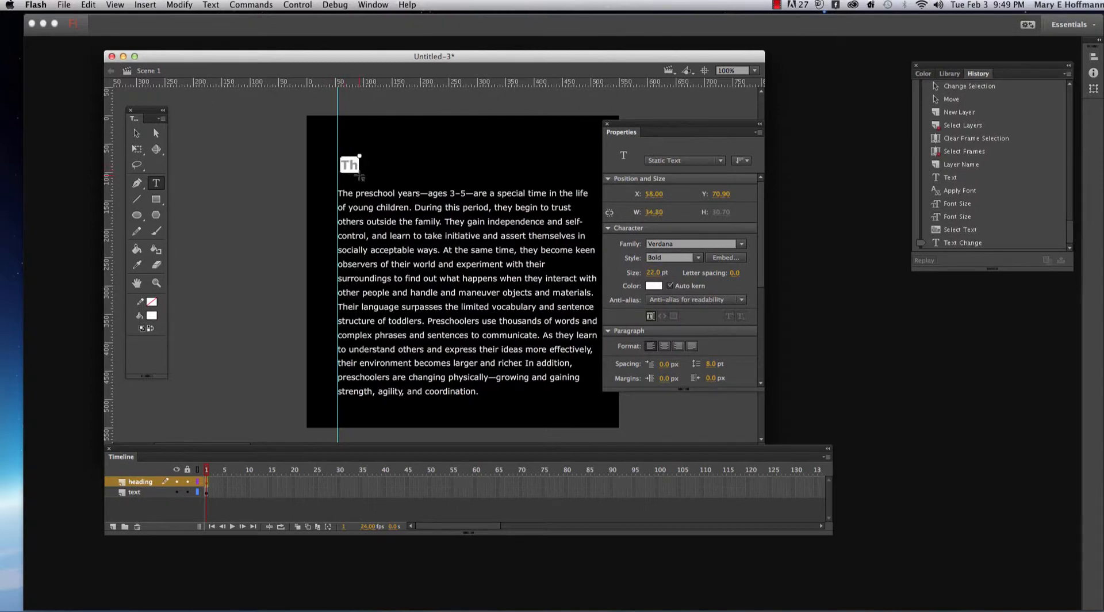
type("e Preschool Years")
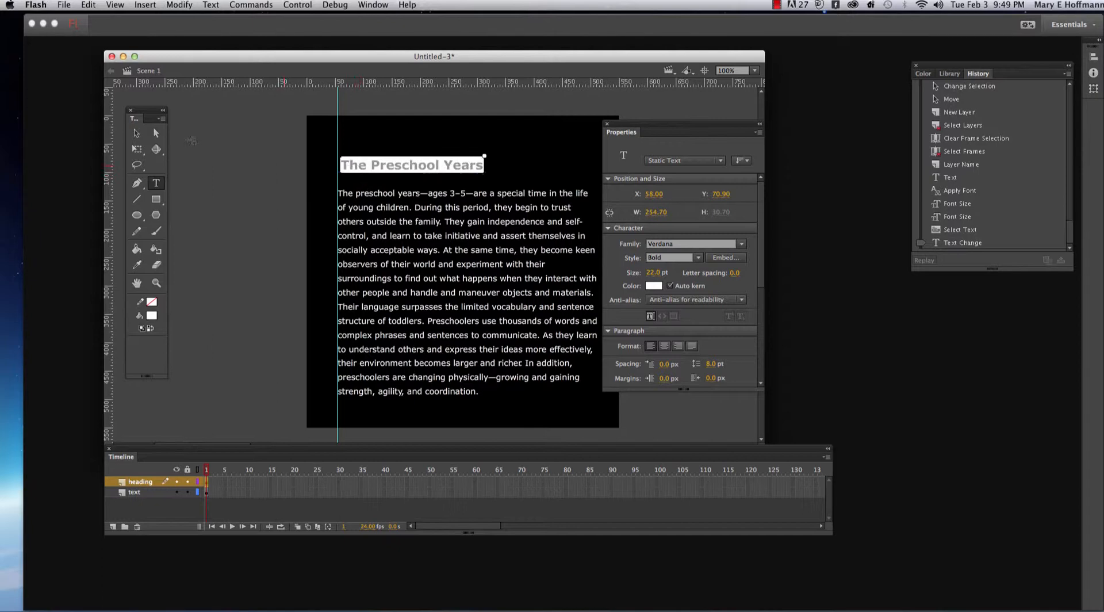
left_click(136, 132)
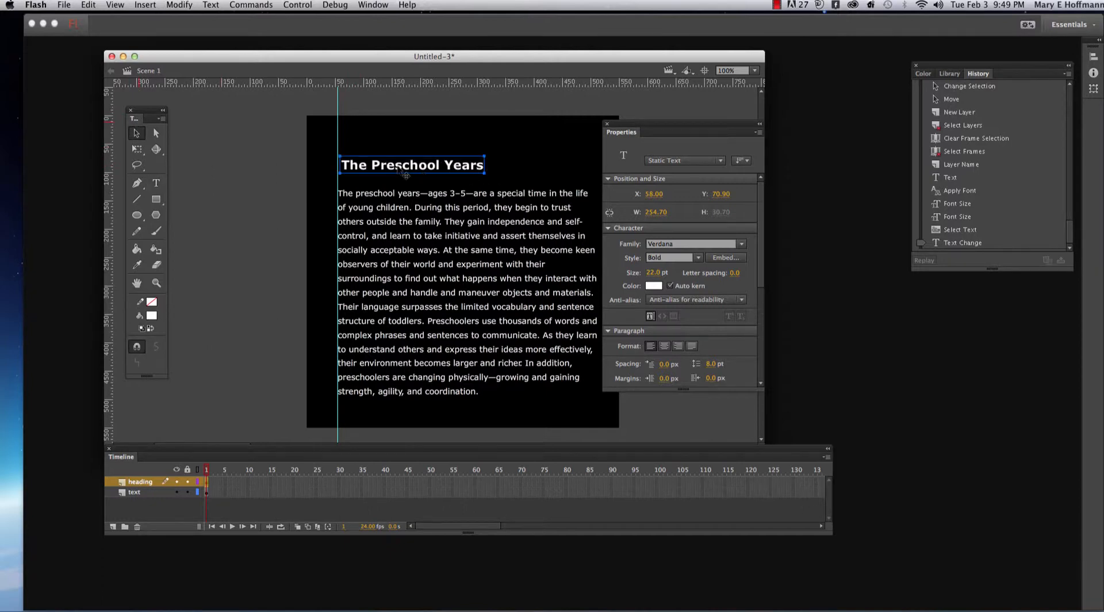
- Nudge the heading and the paragraph horizontally so both text blocks start at X 54
left_click_drag(402, 170, 401, 169)
left_click(396, 273)
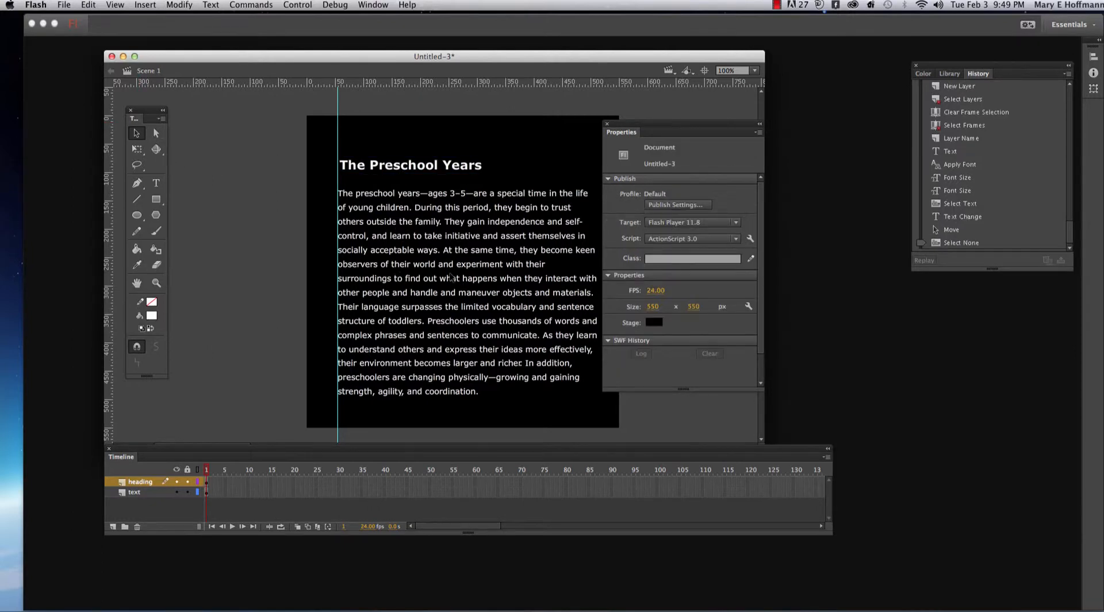
left_click(389, 214)
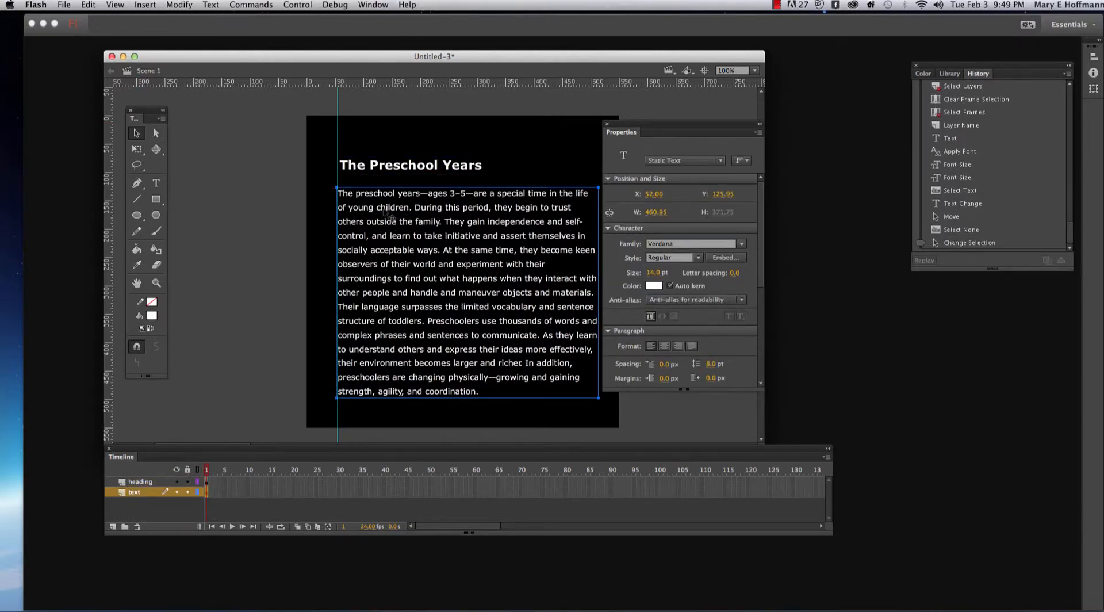
key("Right")
key("Right")
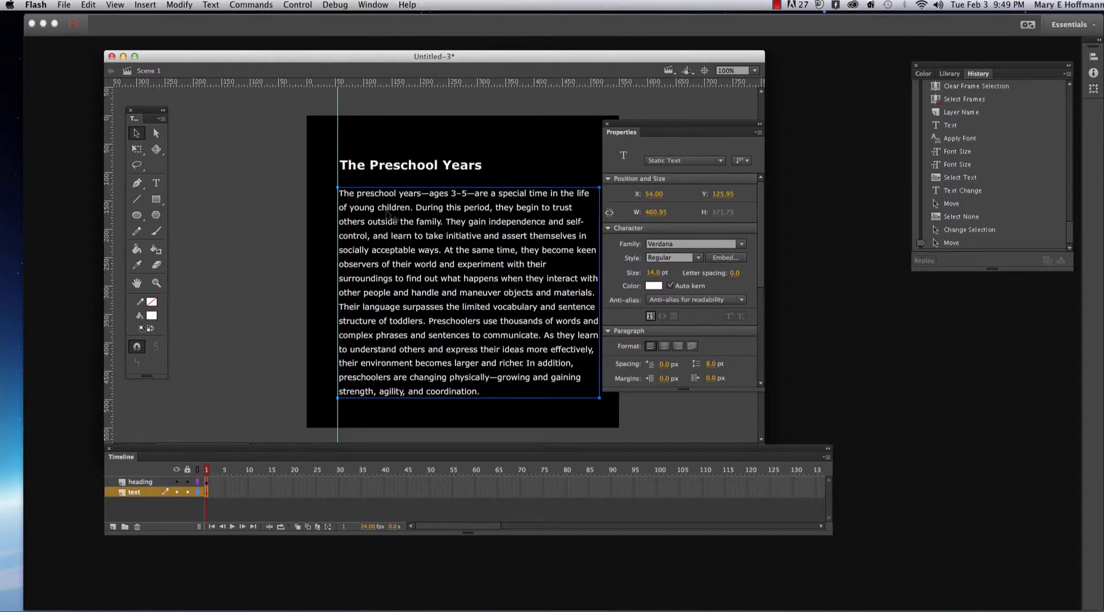
left_click(377, 172)
key("Left")
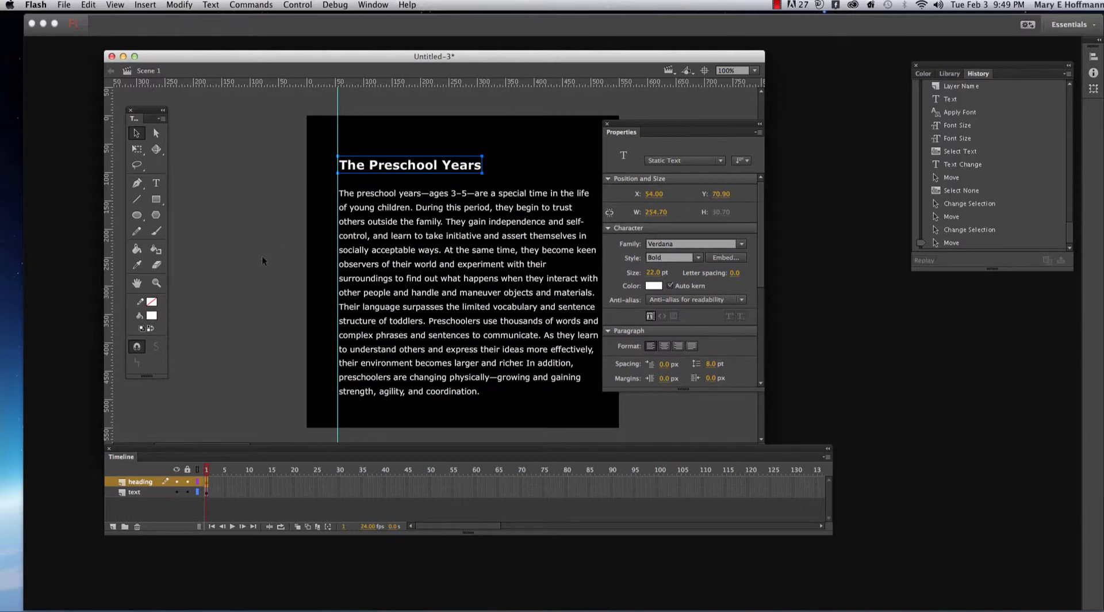
- Select all of the heading's text, set its letter spacing to 2, and deselect the text block
left_click(156, 183)
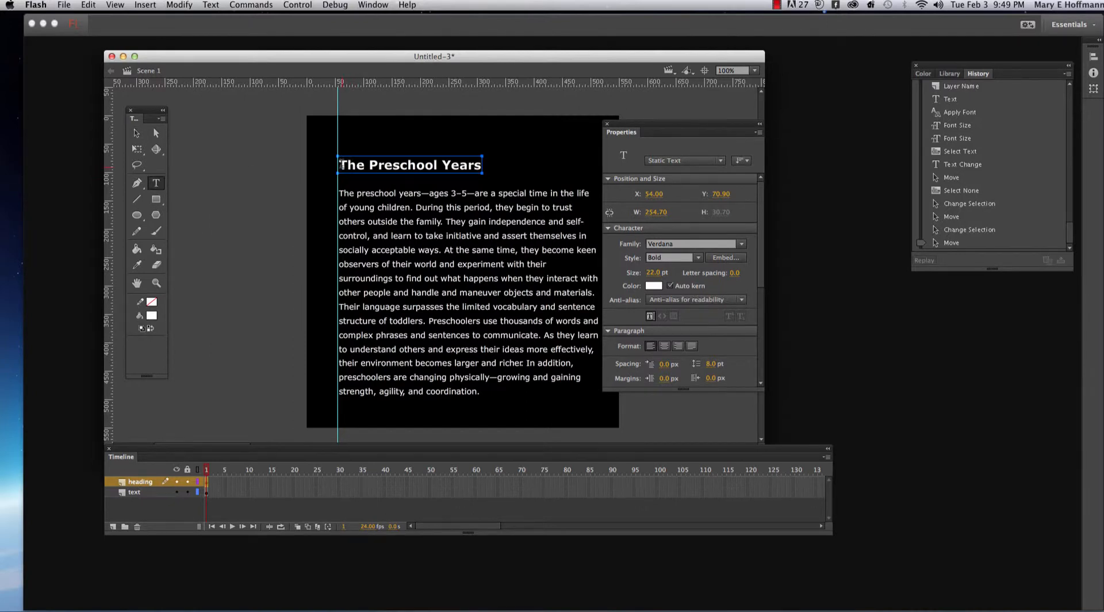
left_click_drag(340, 165, 482, 170)
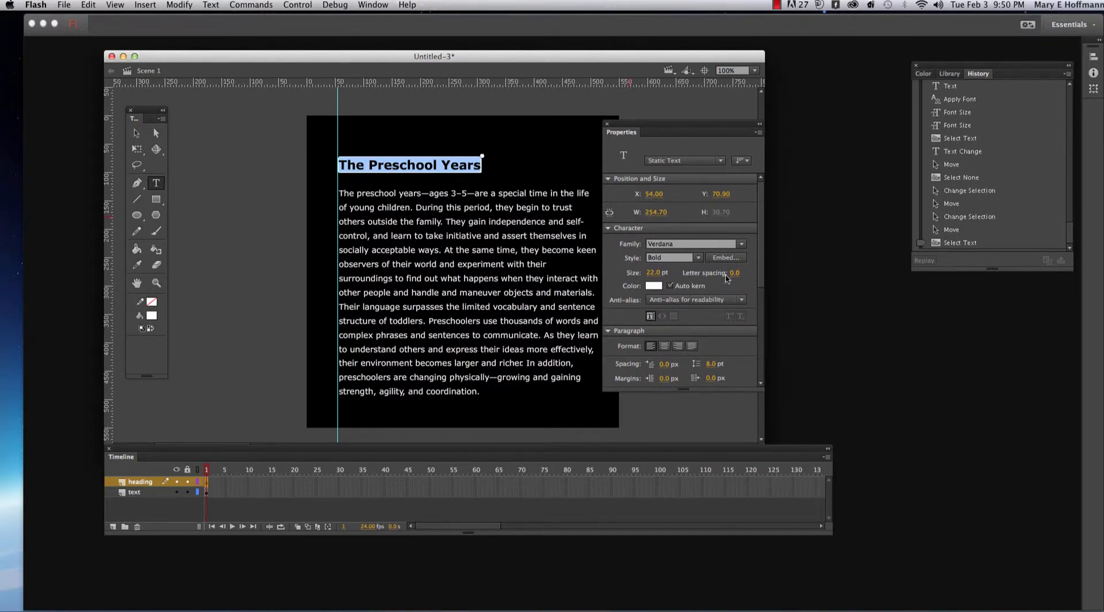
left_click_drag(733, 274, 737, 287)
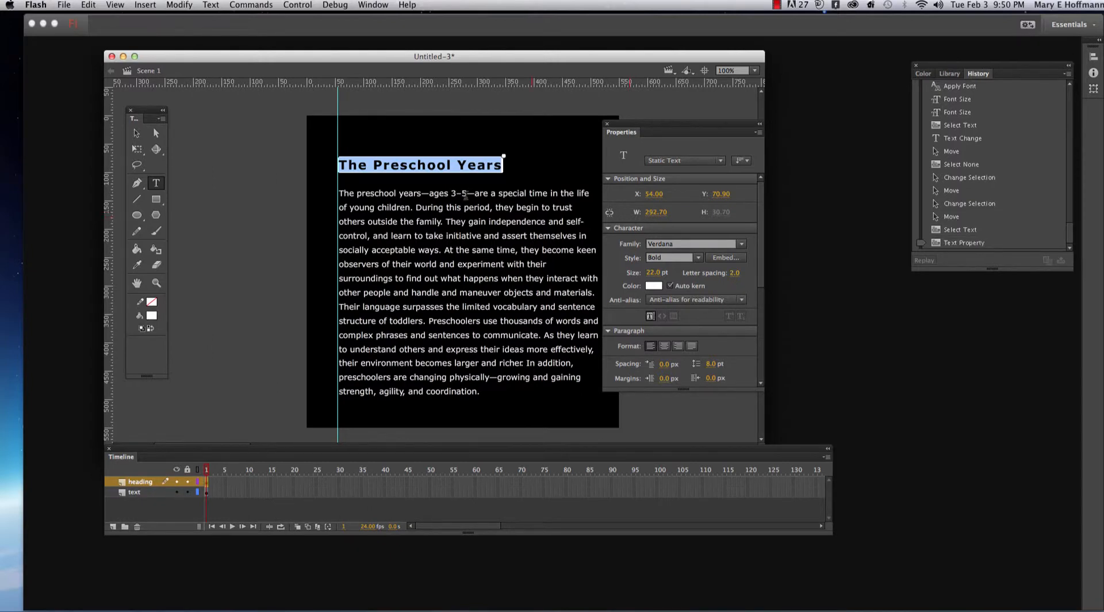
left_click(142, 134)
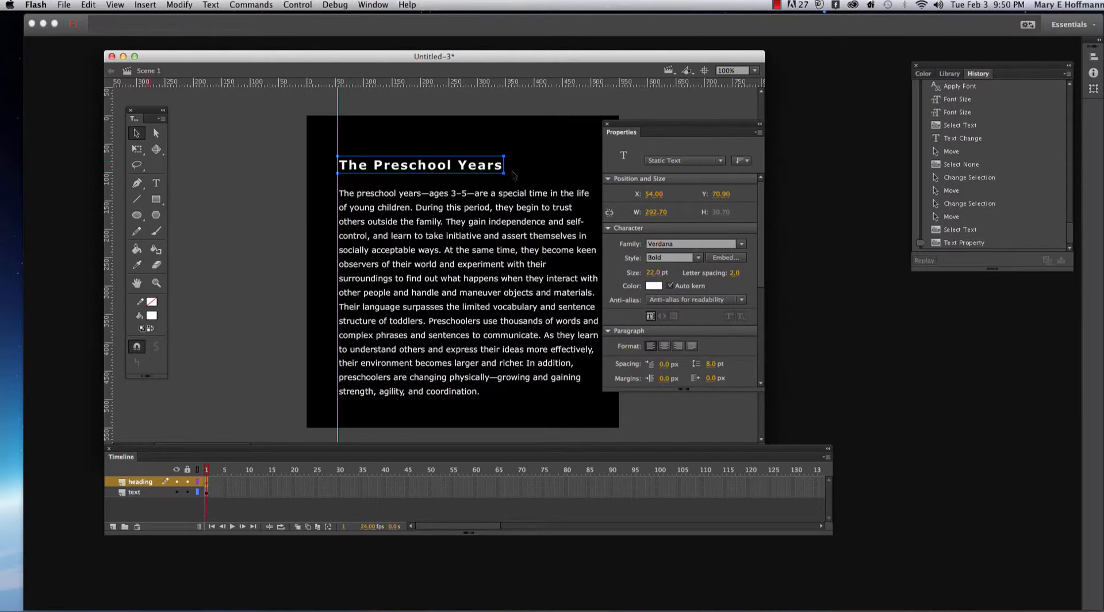
left_click(514, 175)
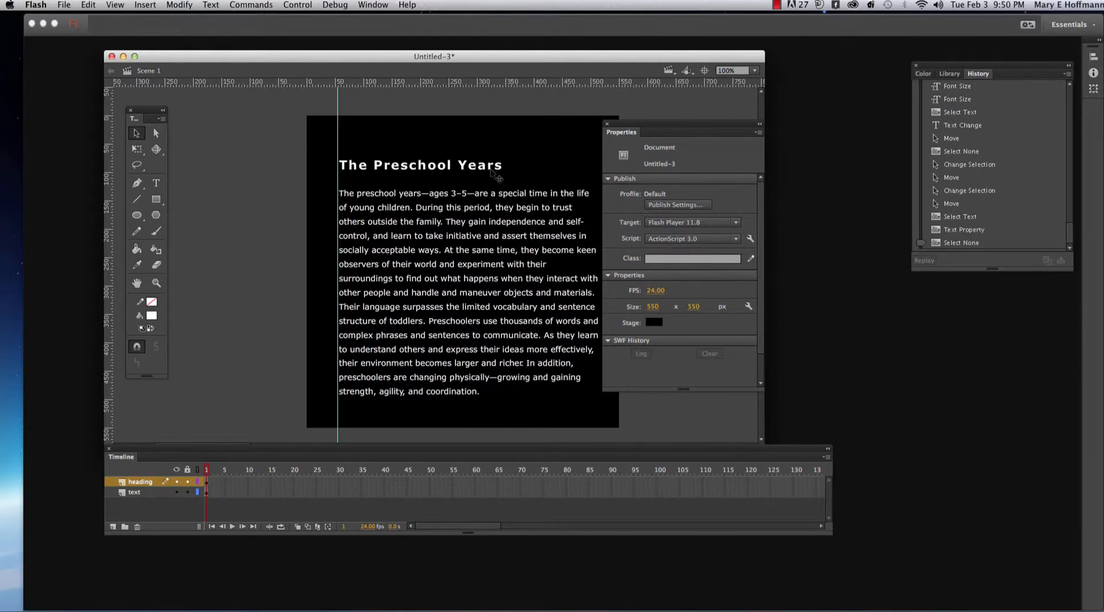
- Reselect the heading, set its anti-aliasing for readability, and embed its Verdana Bold font
left_click(496, 175)
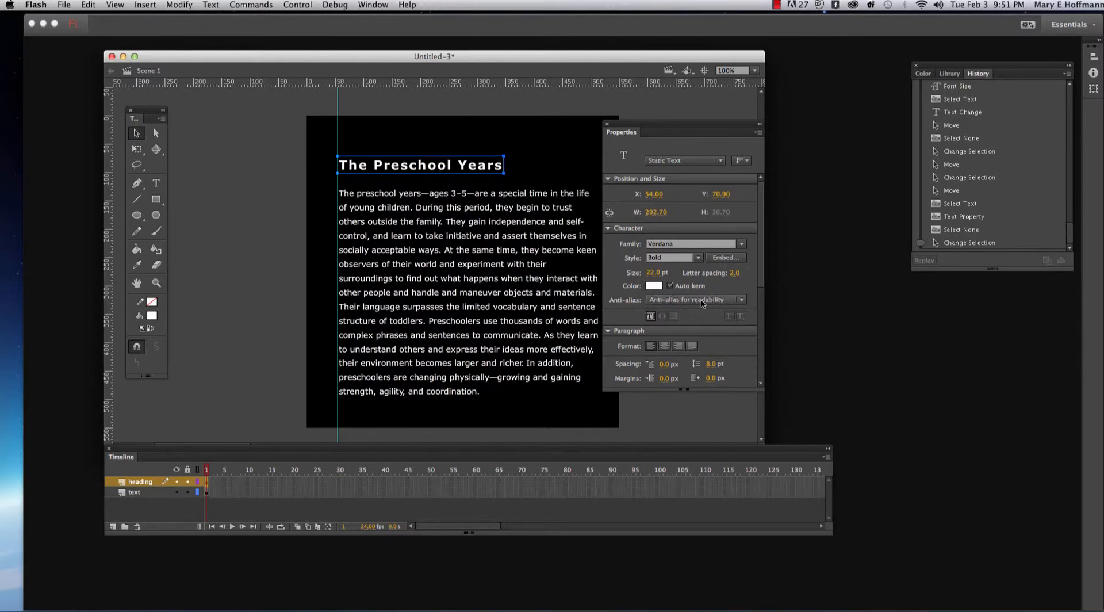
left_click(741, 303)
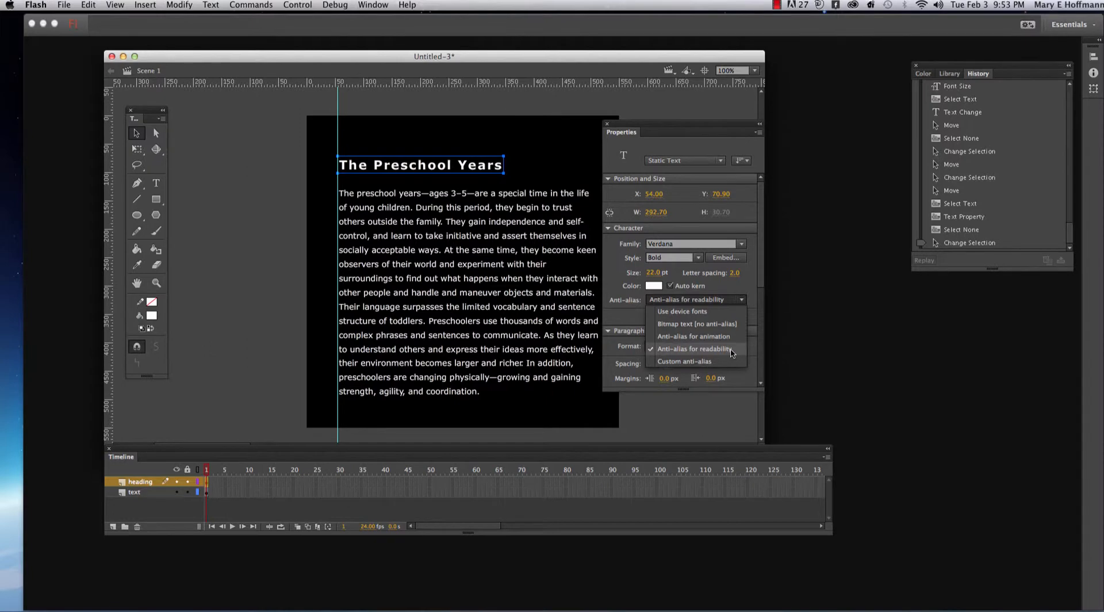
left_click(747, 269)
left_click(727, 260)
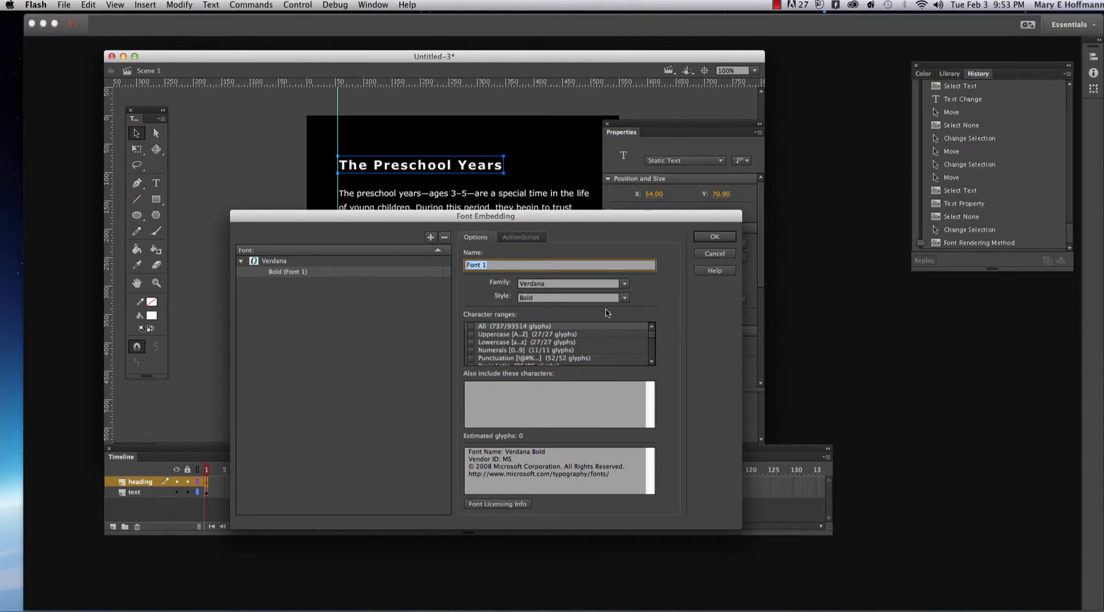
left_click(717, 237)
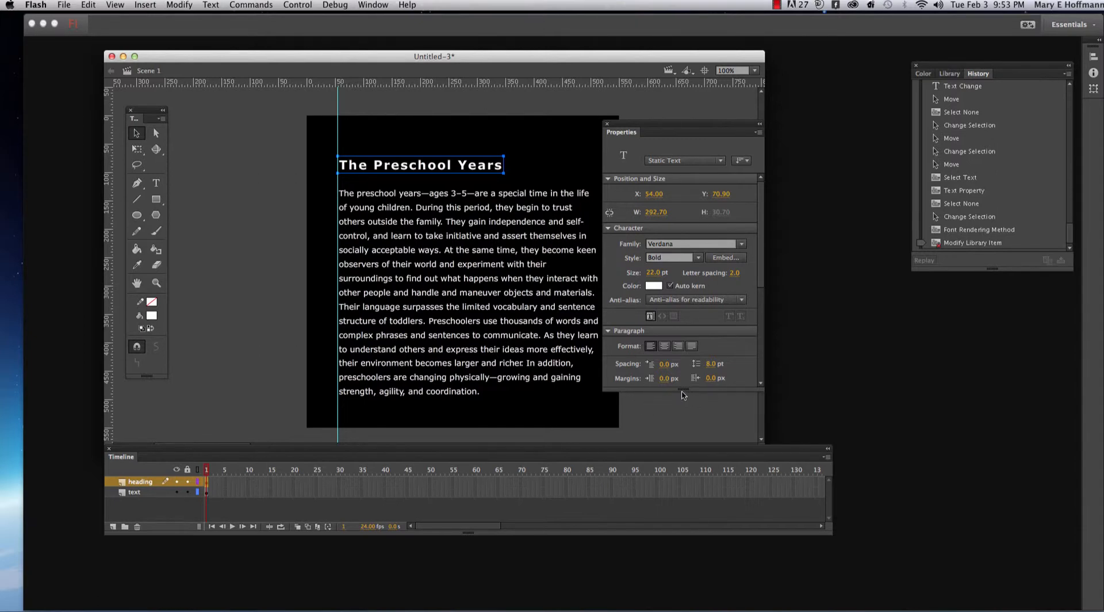
- Lengthen the Properties panel to show the Options and Filters sections, and move it higher in the workspace
left_click_drag(744, 391, 751, 541)
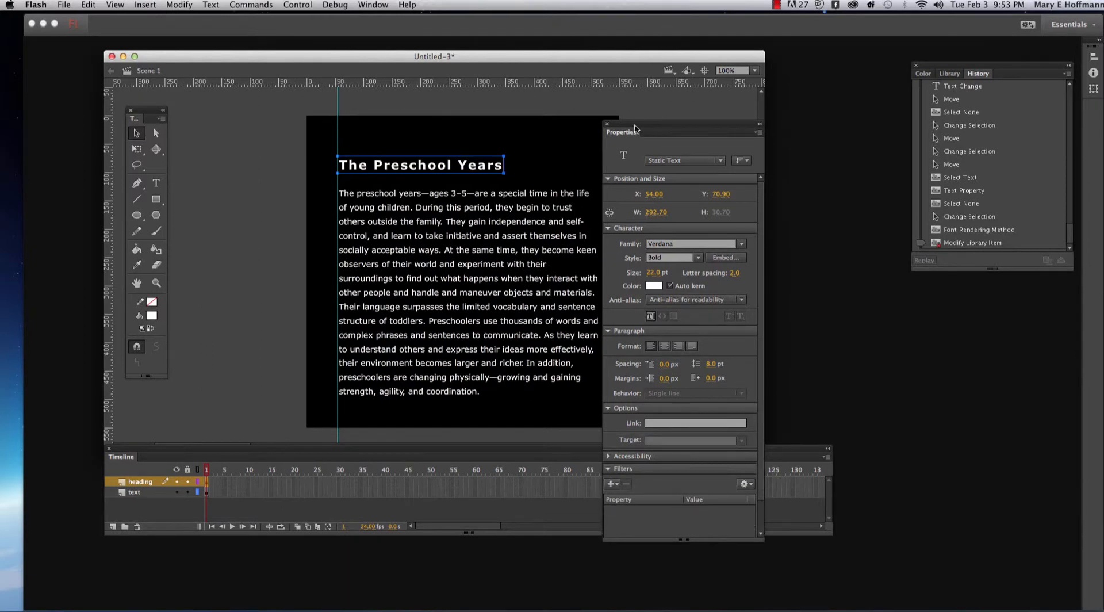
left_click_drag(633, 124, 632, 62)
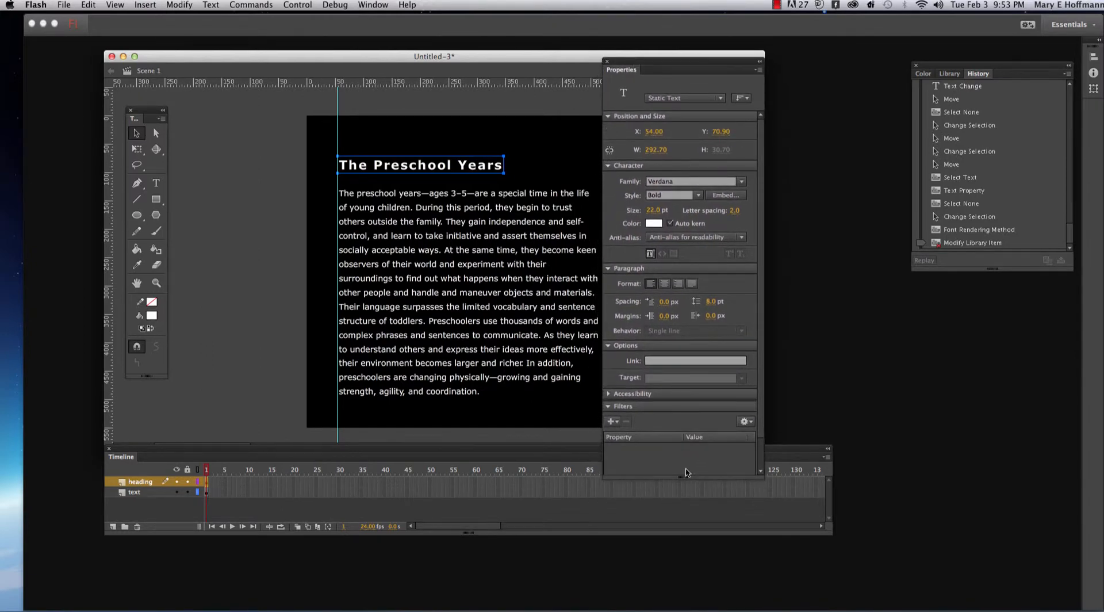
left_click_drag(693, 478, 693, 489)
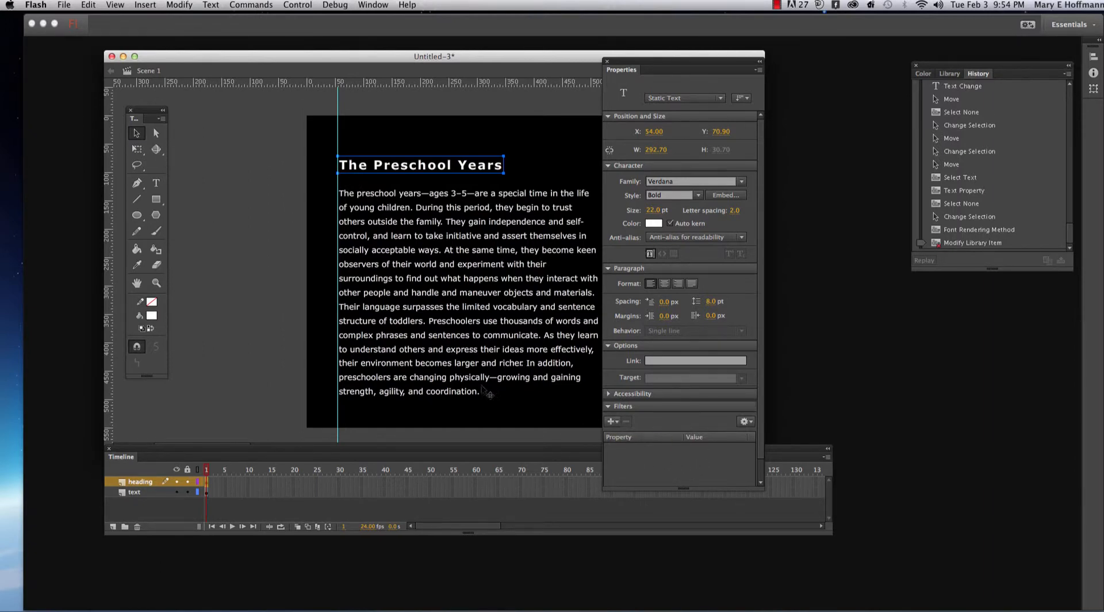
- Select all of the heading's text up close, set its font size to 28 pt, and leave text editing
left_click(157, 184)
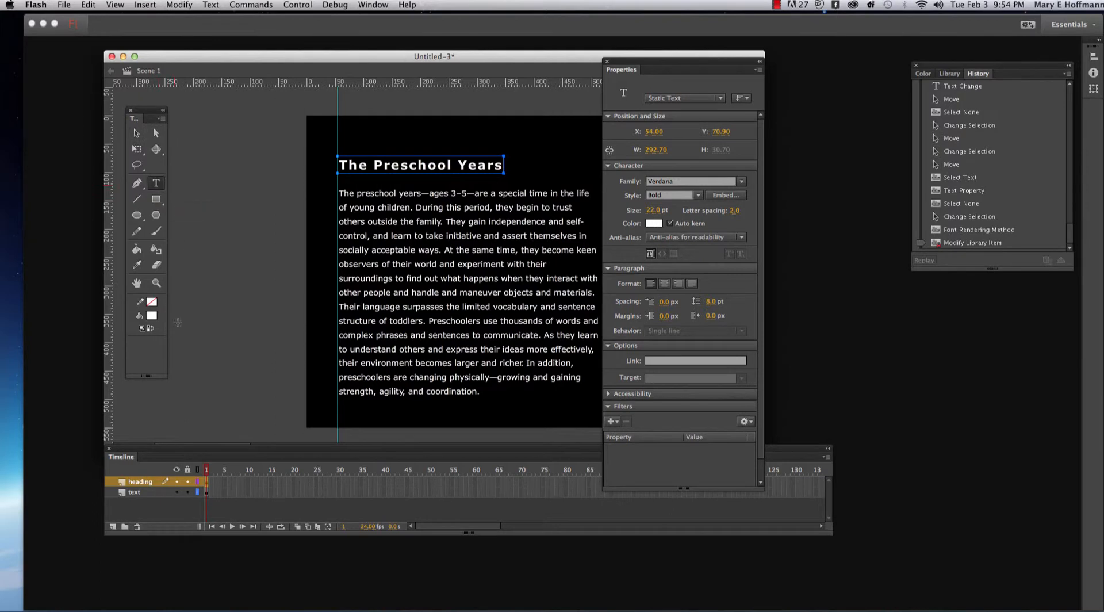
left_click(157, 283)
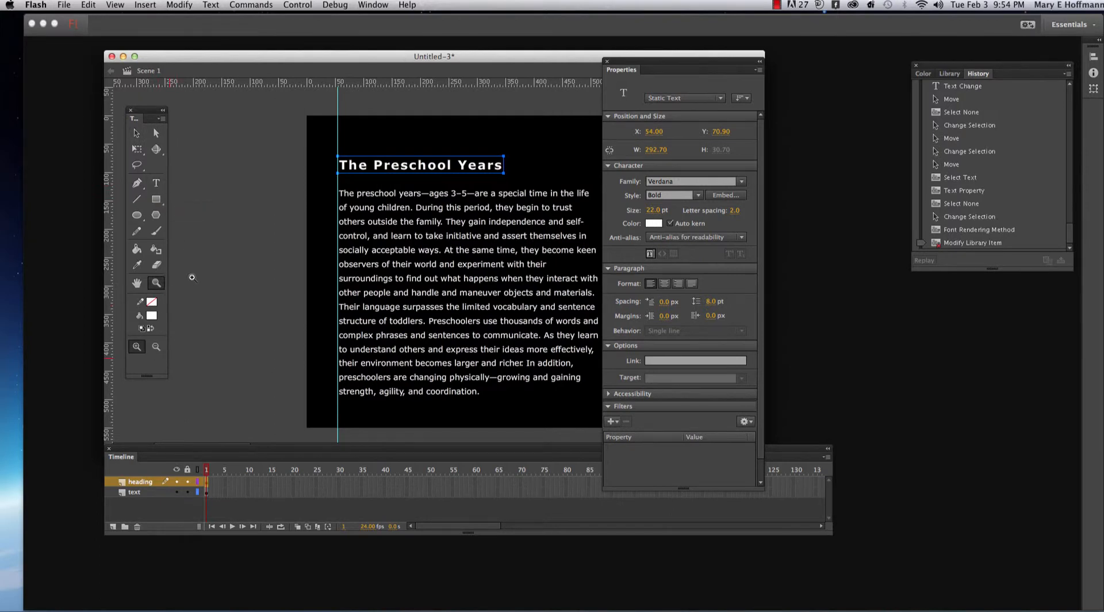
left_click(445, 171)
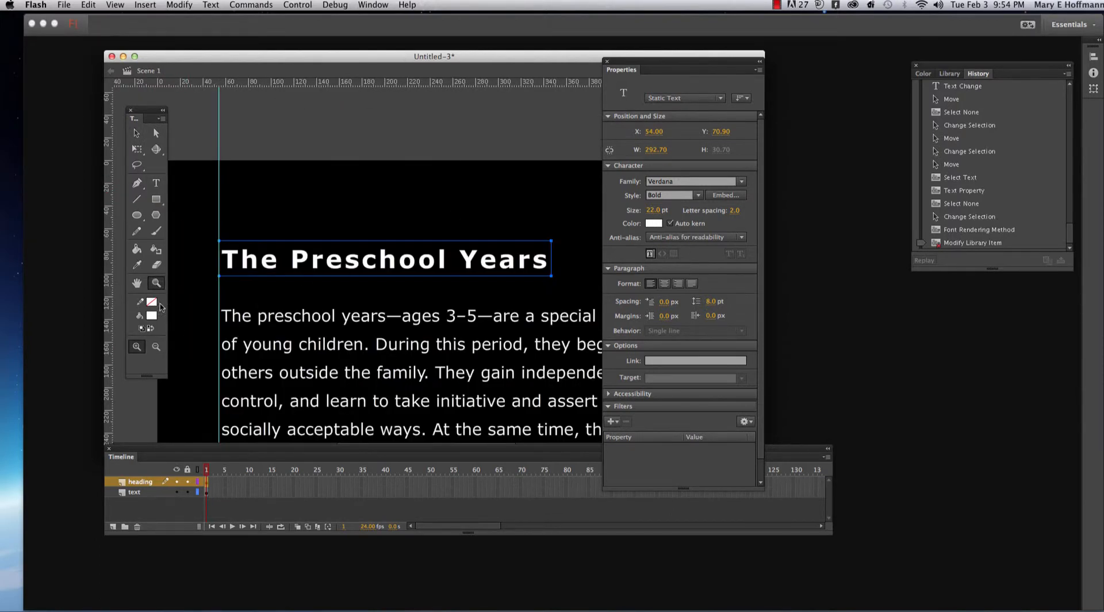
left_click(155, 182)
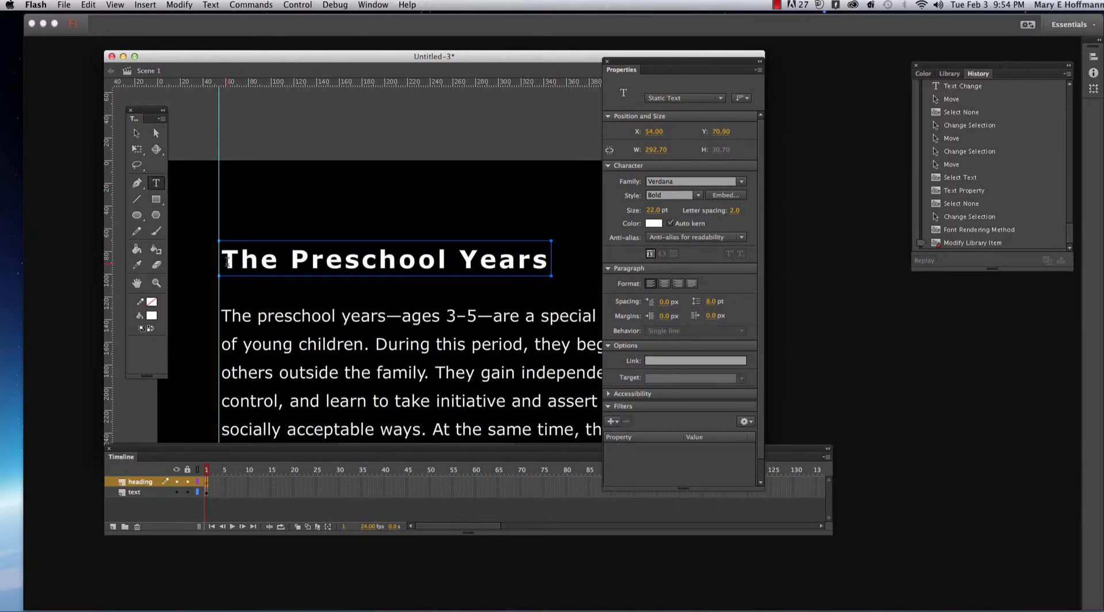
left_click_drag(228, 261, 555, 271)
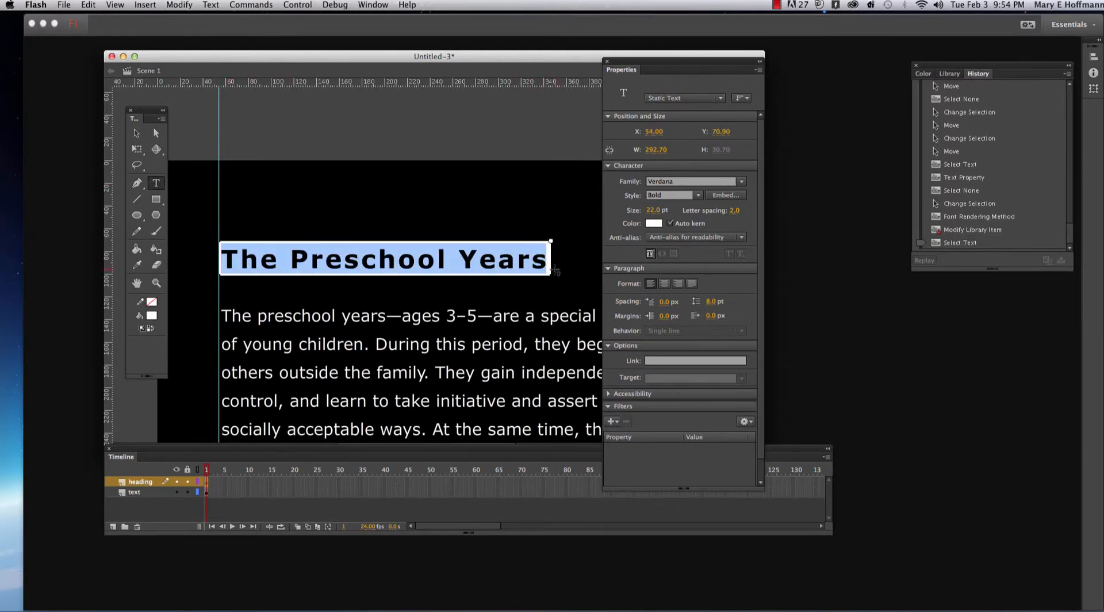
left_click(649, 211)
left_click_drag(649, 210, 654, 210)
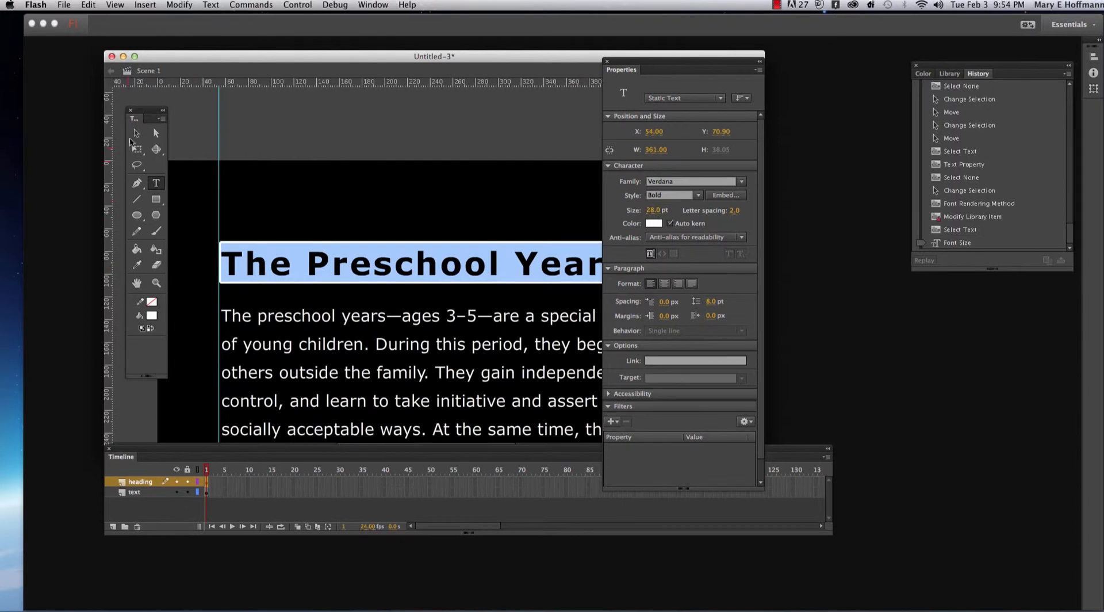
left_click(136, 133)
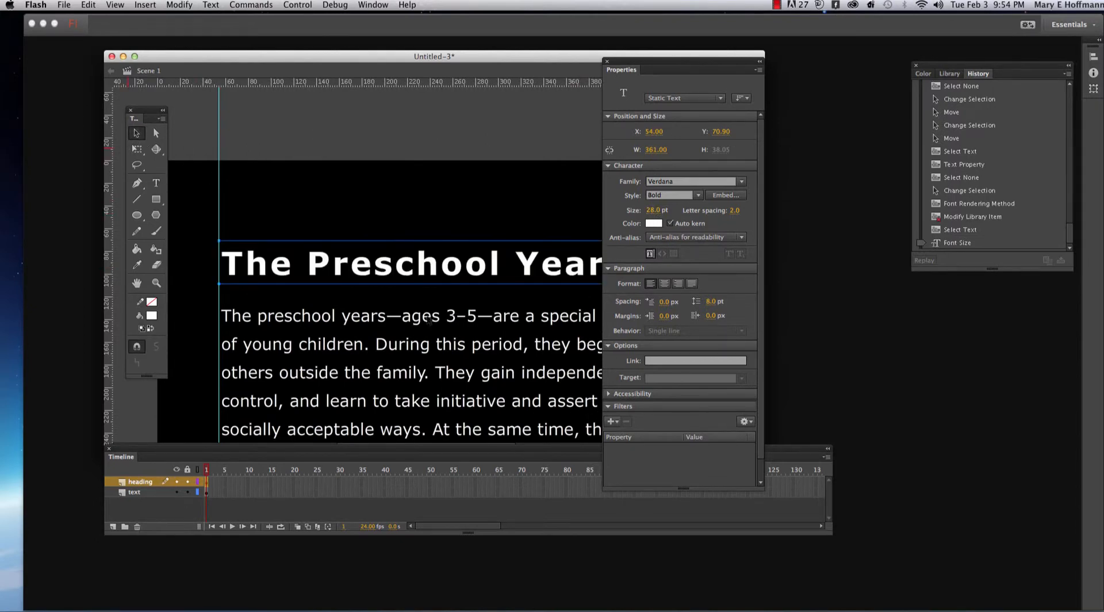
- Move the Properties panel clear of the heading, select all of the heading's text, and add a Drop Shadow filter
left_click_drag(630, 66, 693, 72)
left_click(156, 183)
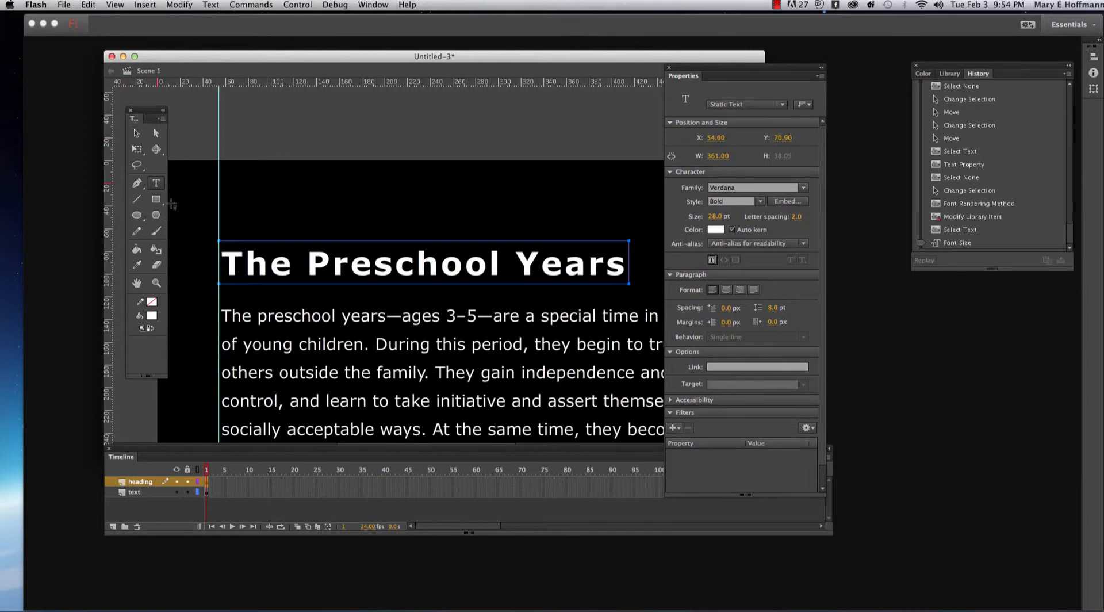
left_click(239, 265)
left_click_drag(239, 265, 643, 276)
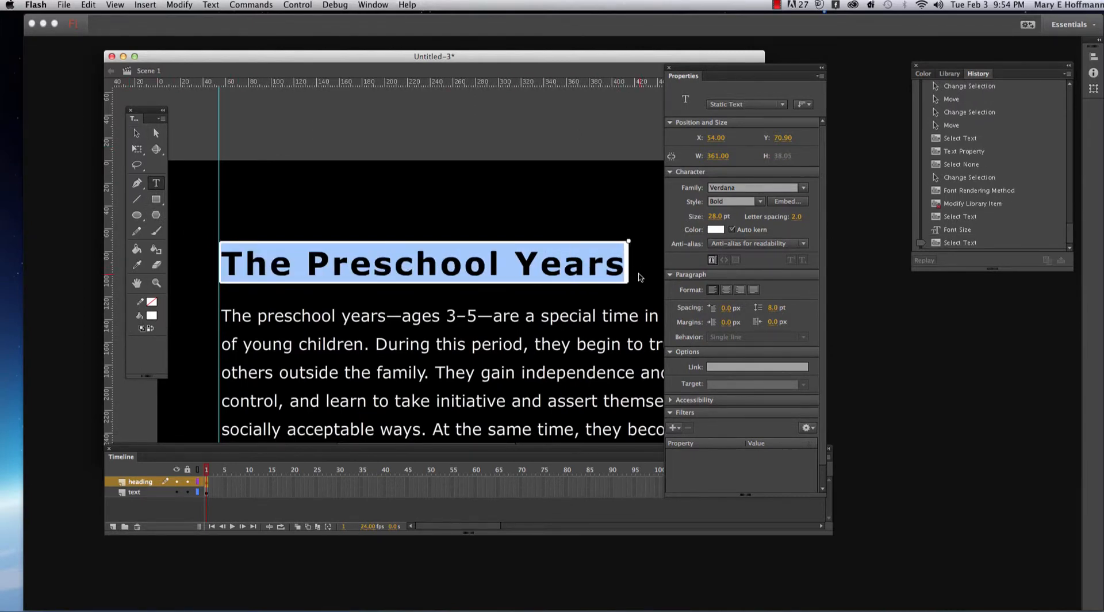
left_click(674, 428)
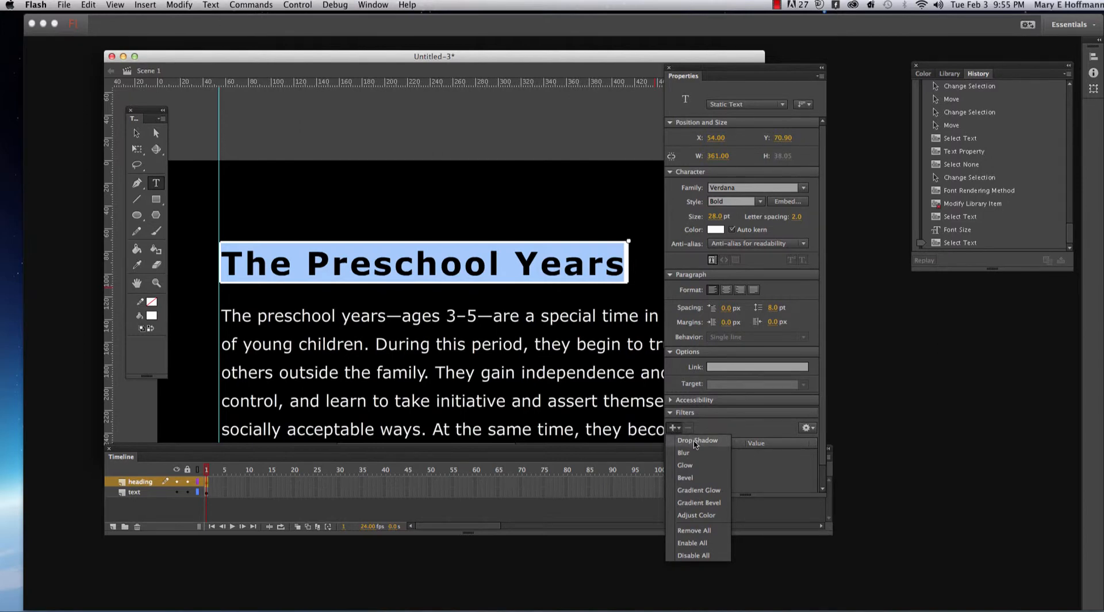
left_click(696, 441)
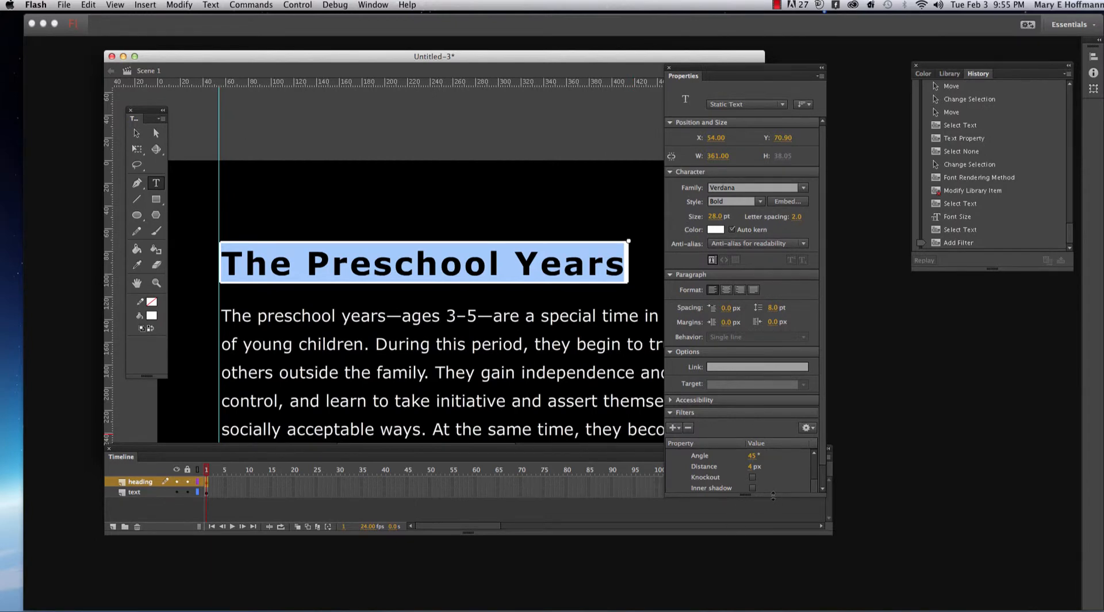
- Lengthen the Properties panel, set the drop shadow's quality to Medium and its color to red, and leave text editing
left_click_drag(773, 496, 779, 545)
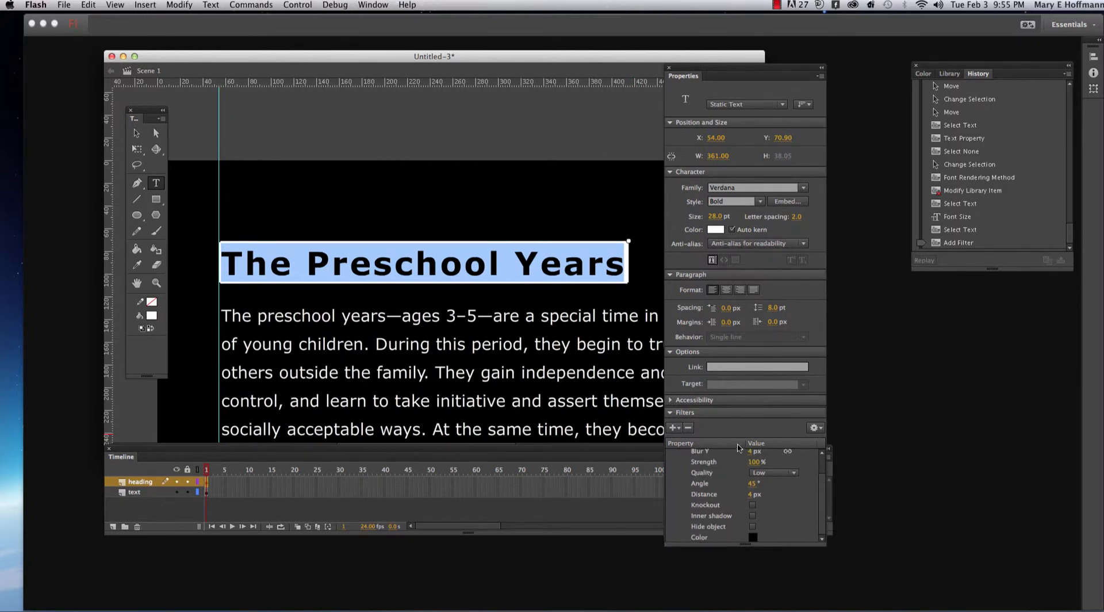
left_click(794, 473)
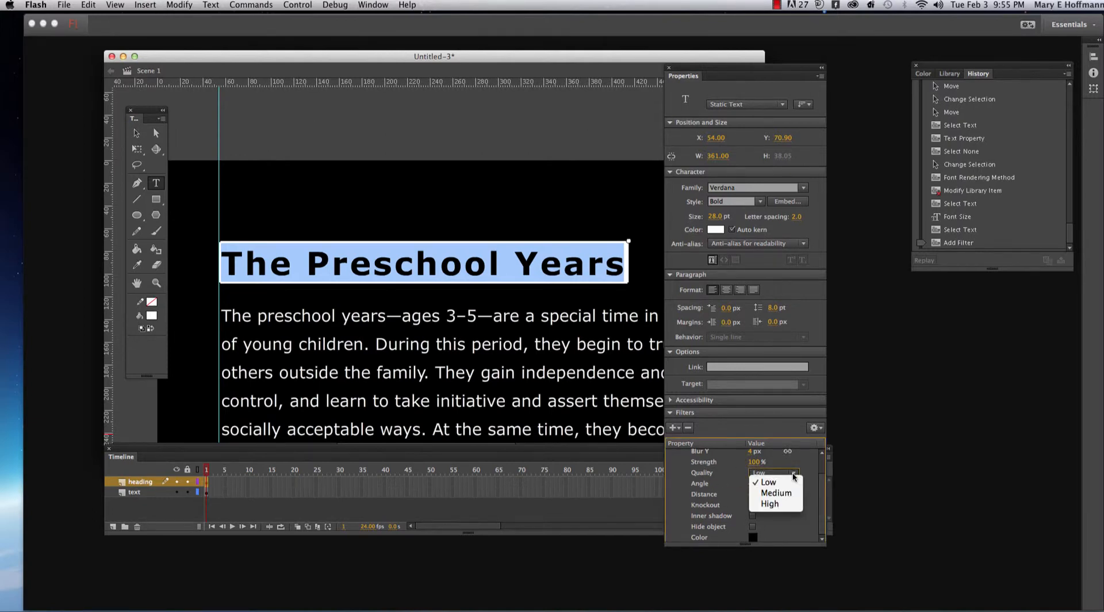
left_click(788, 498)
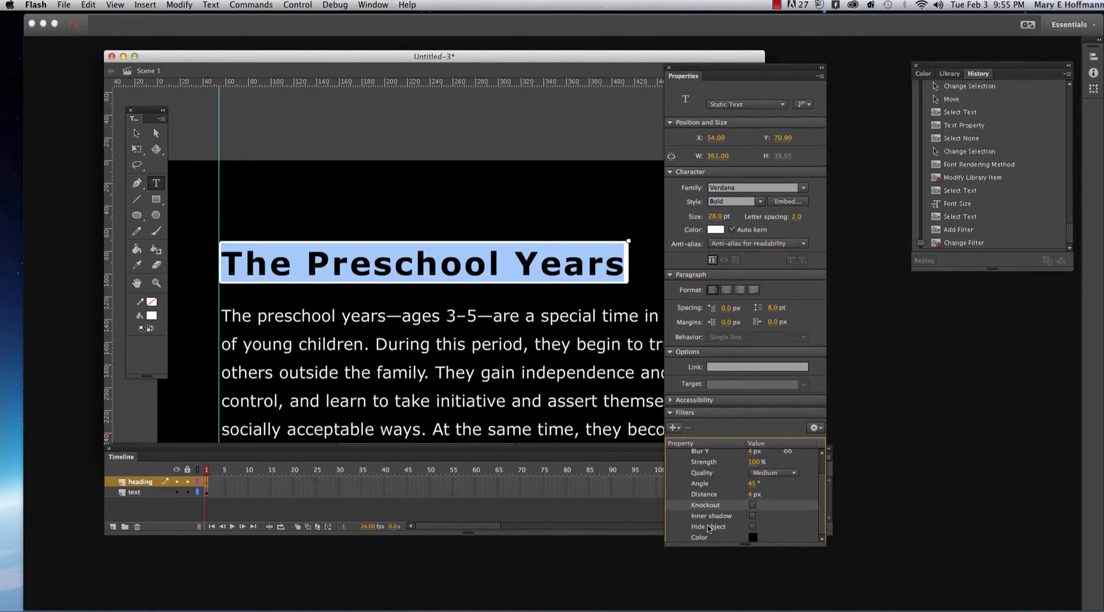
left_click(753, 538)
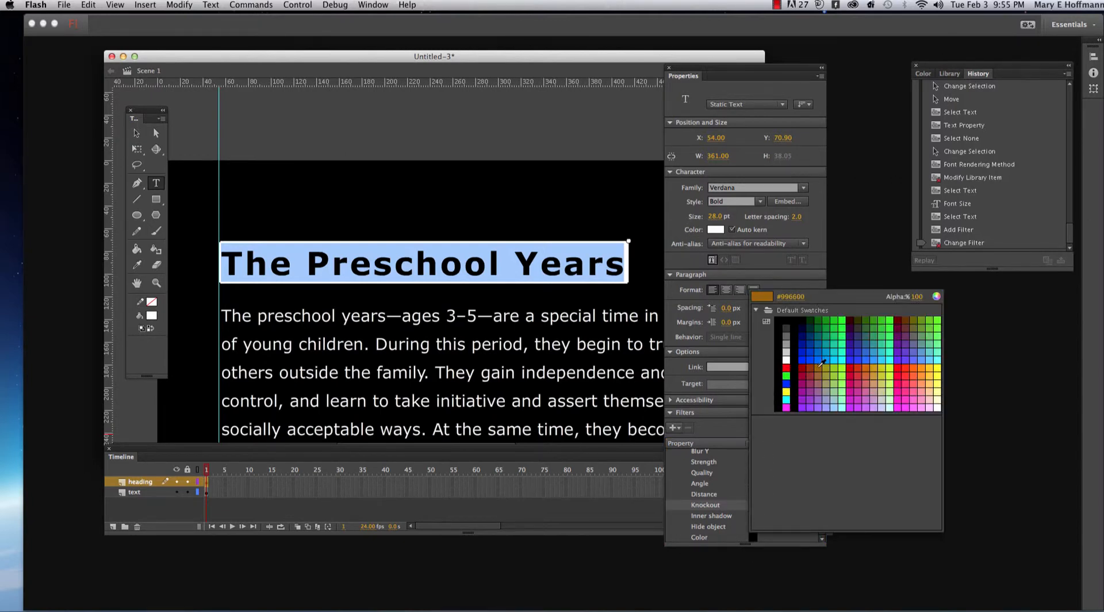
left_click(787, 360)
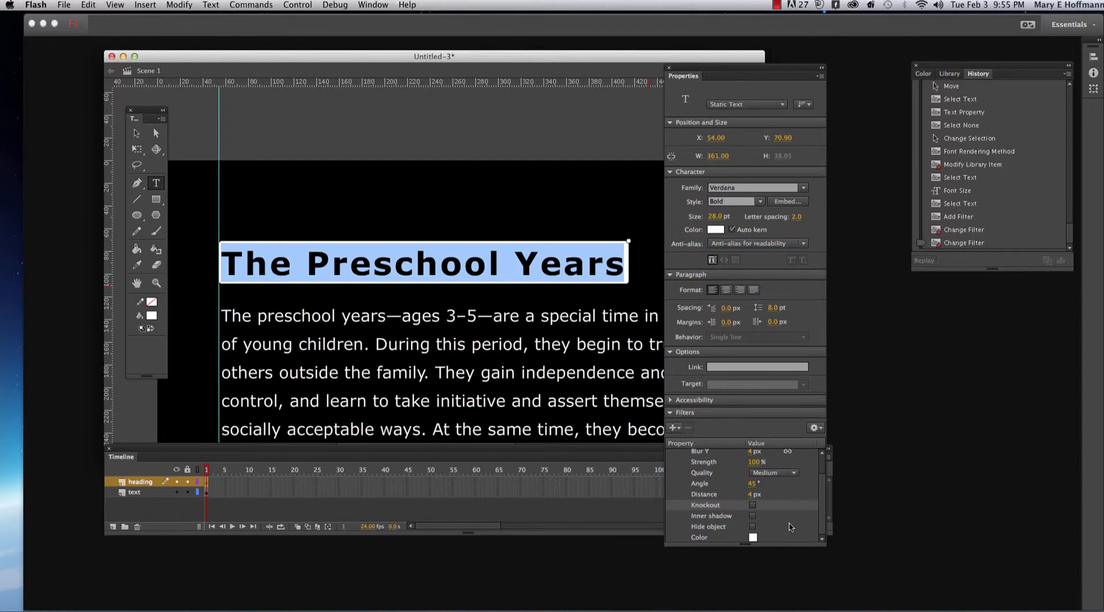
left_click(752, 537)
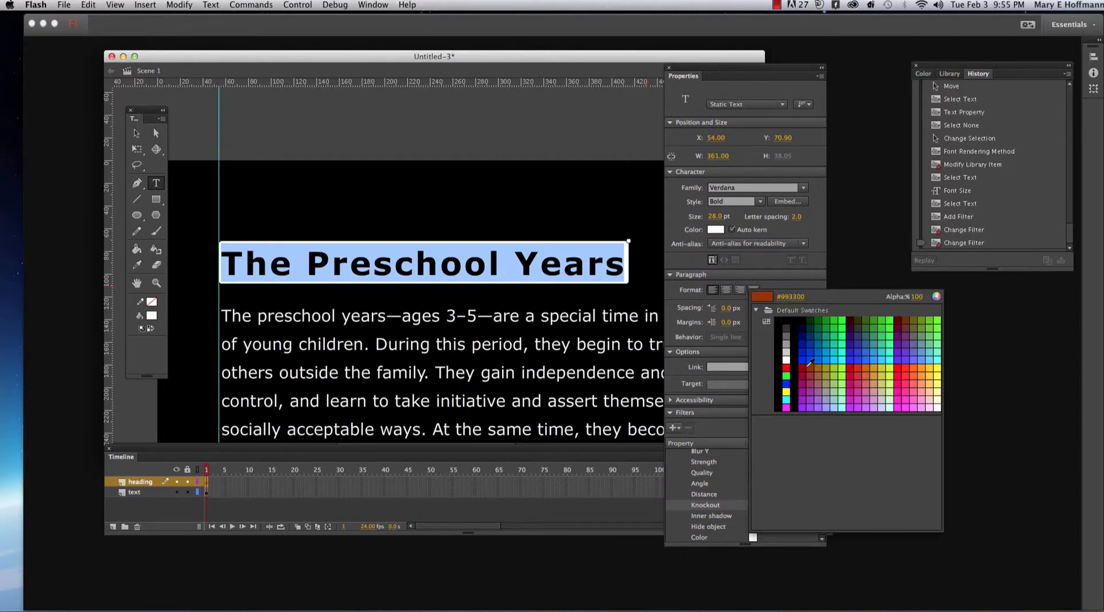
left_click(787, 367)
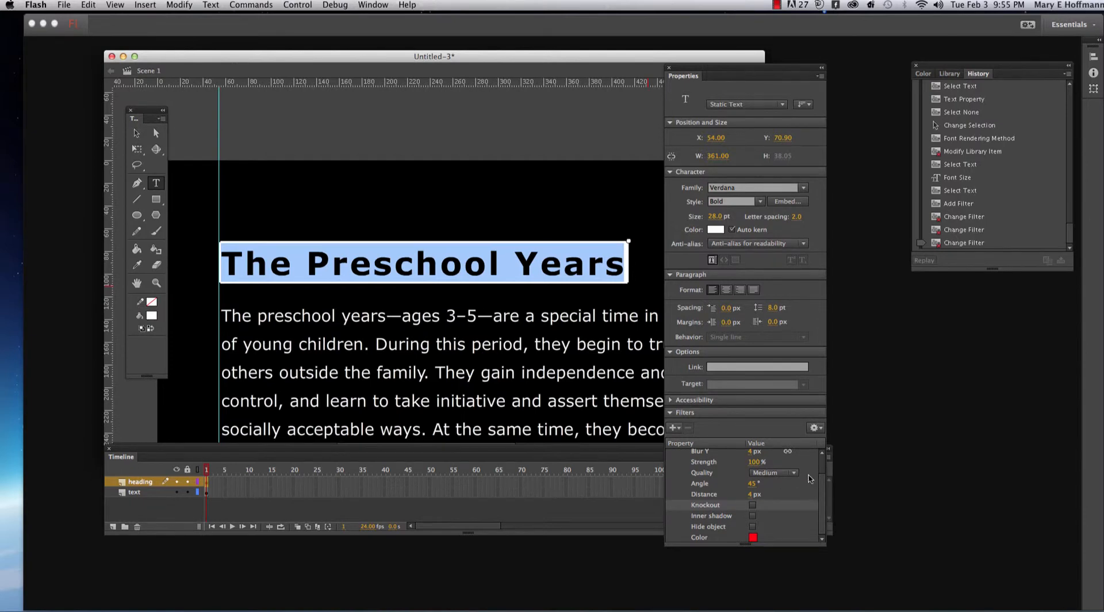
left_click(137, 135)
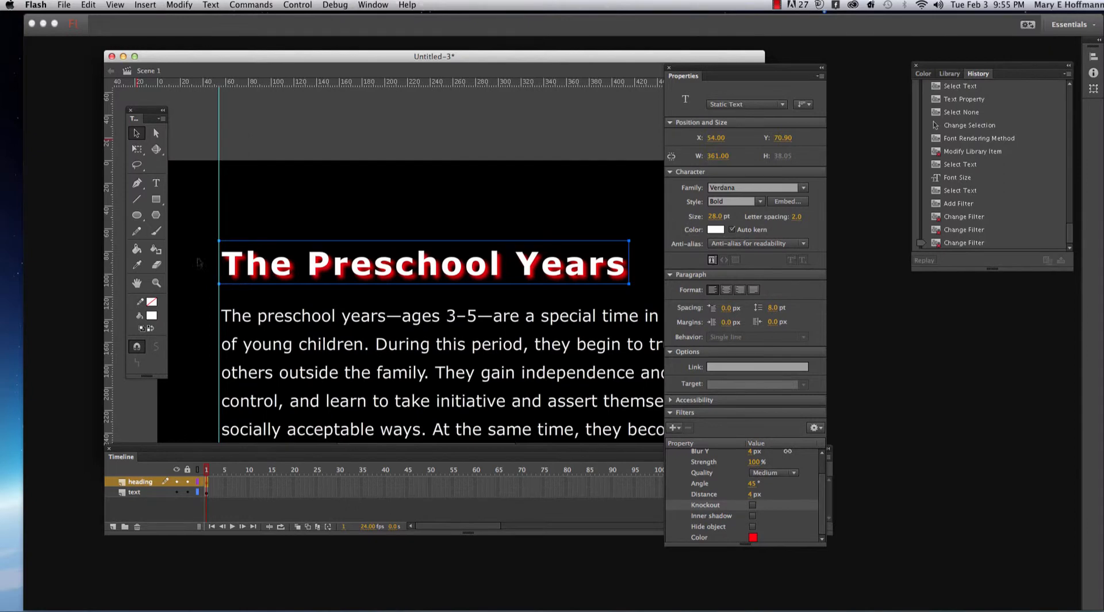
- Select all of the heading's text, set the drop shadow's Blur Y to 12 px, and leave text editing
left_click(155, 182)
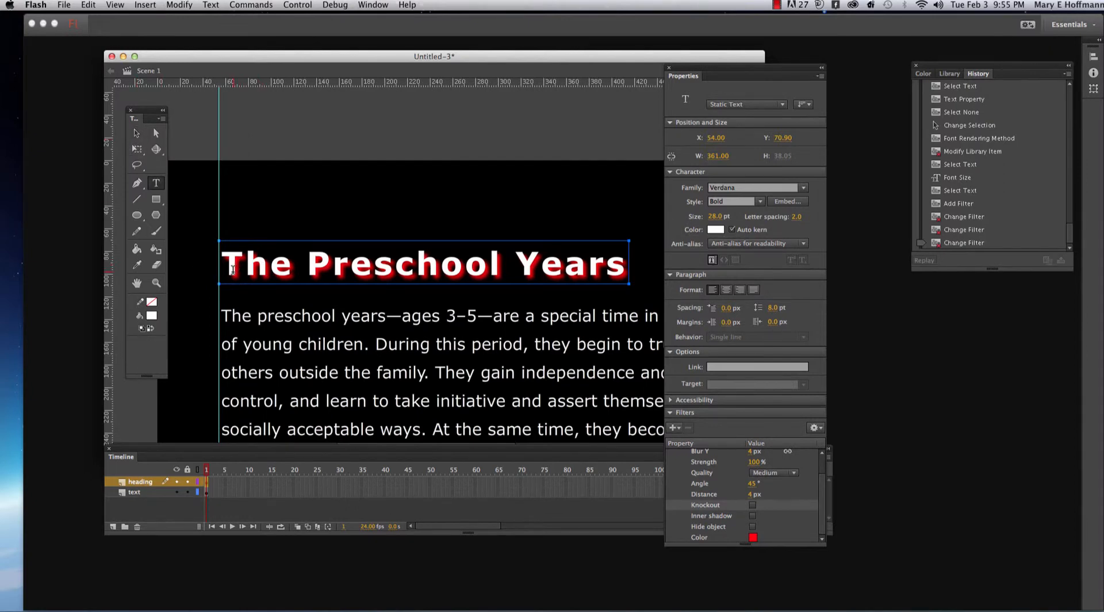
left_click_drag(222, 266, 679, 280)
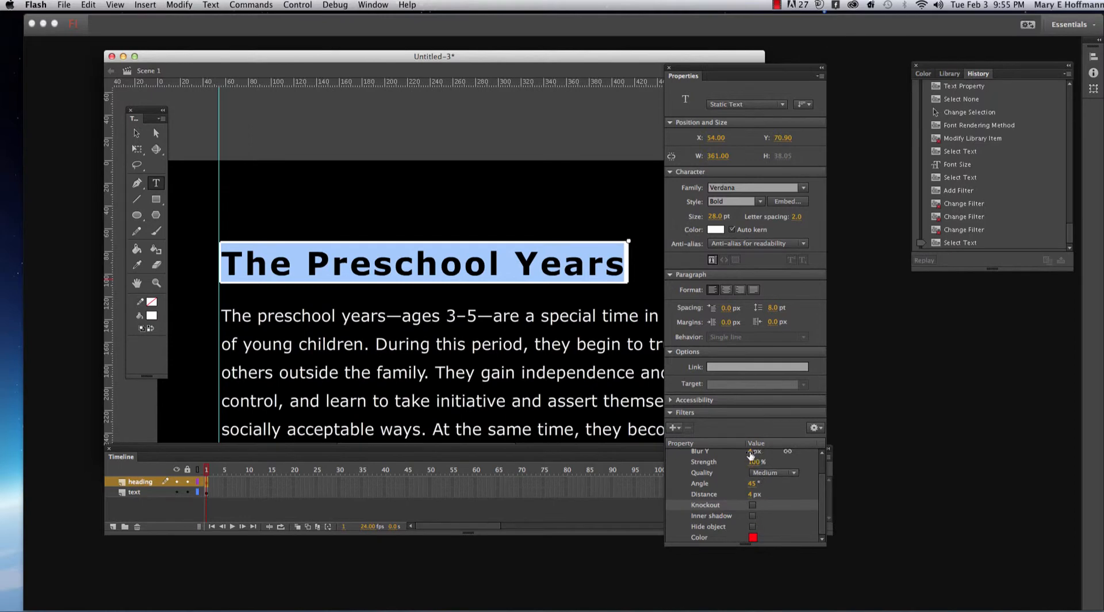
left_click_drag(750, 454, 811, 458)
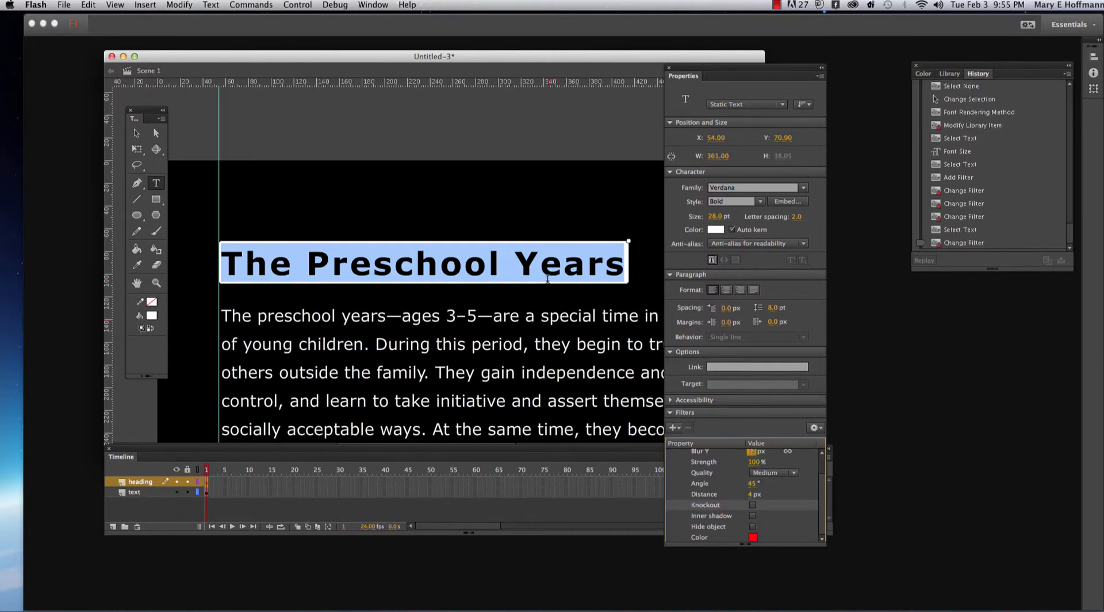
left_click(136, 134)
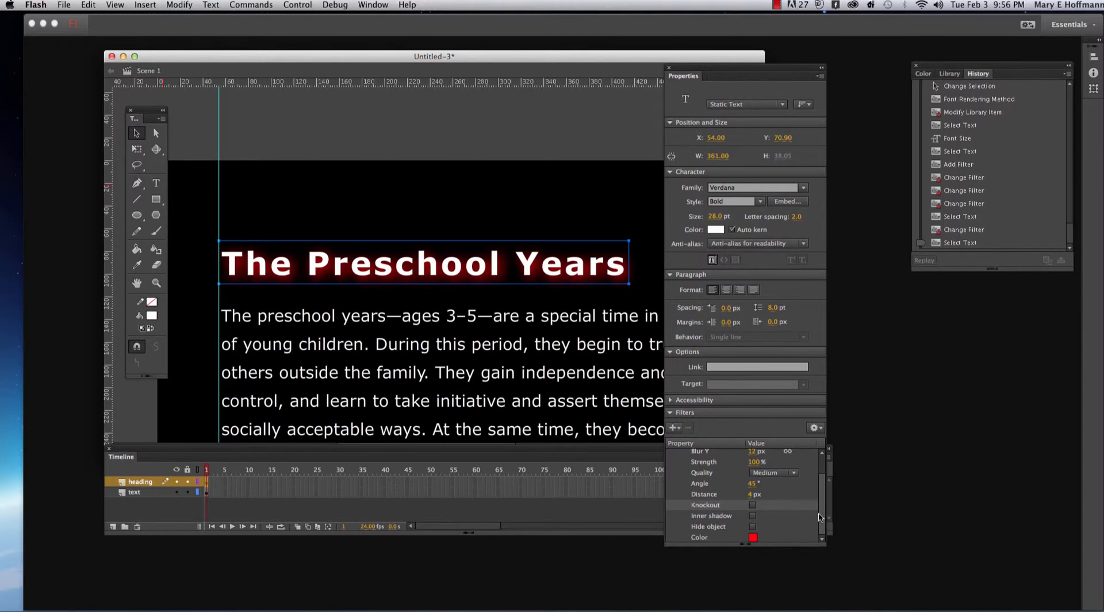
- Replace the heading's drop shadow with a Blur filter, setting Blur X and Blur Y to 7 px
left_click(673, 428)
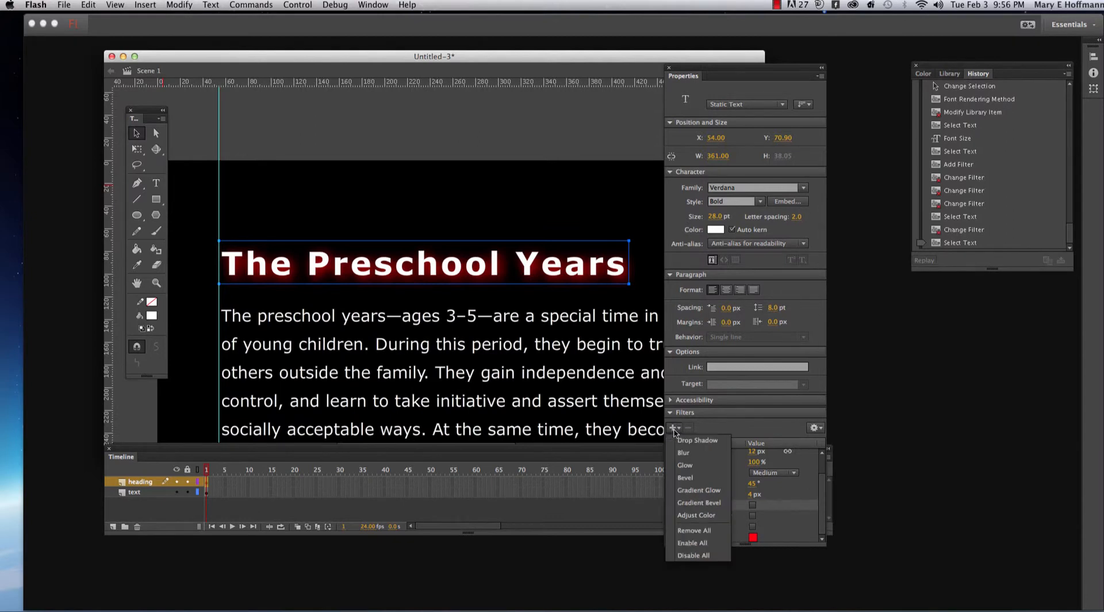
left_click(702, 531)
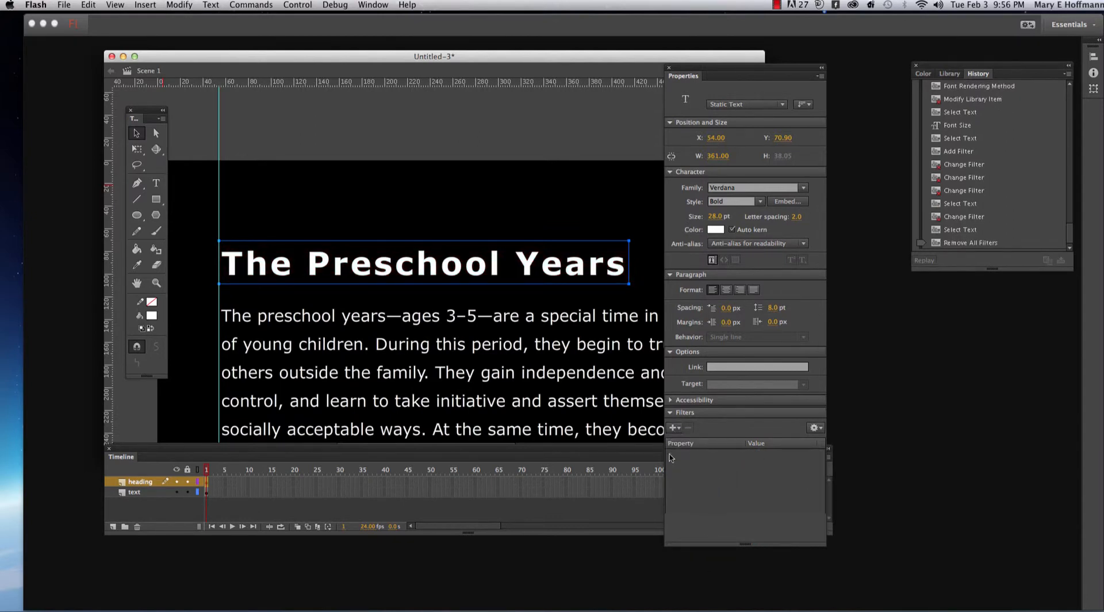
left_click(674, 429)
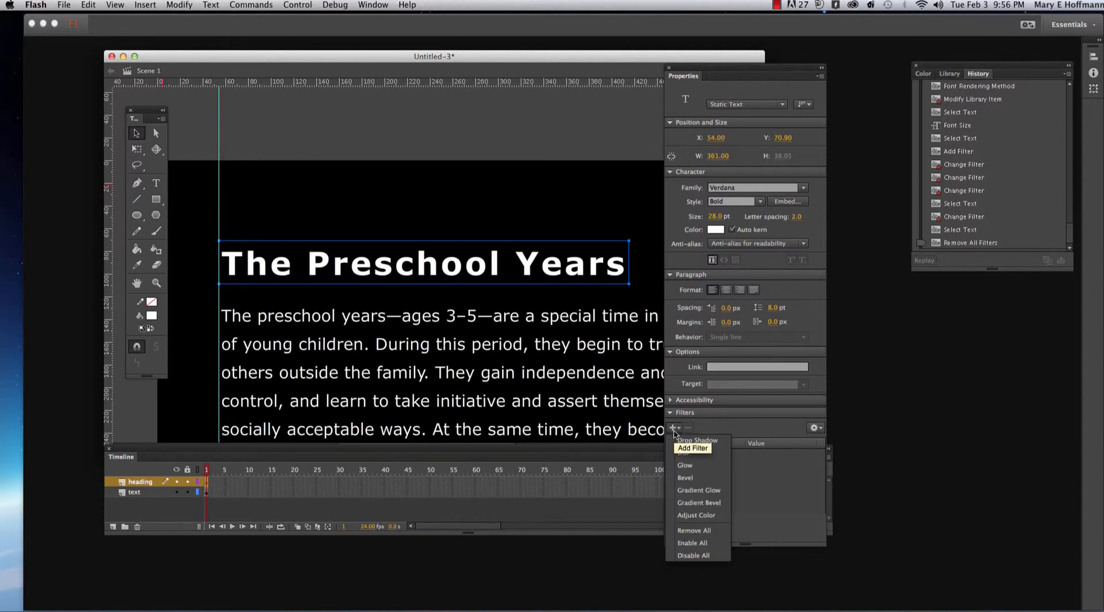
left_click(686, 454)
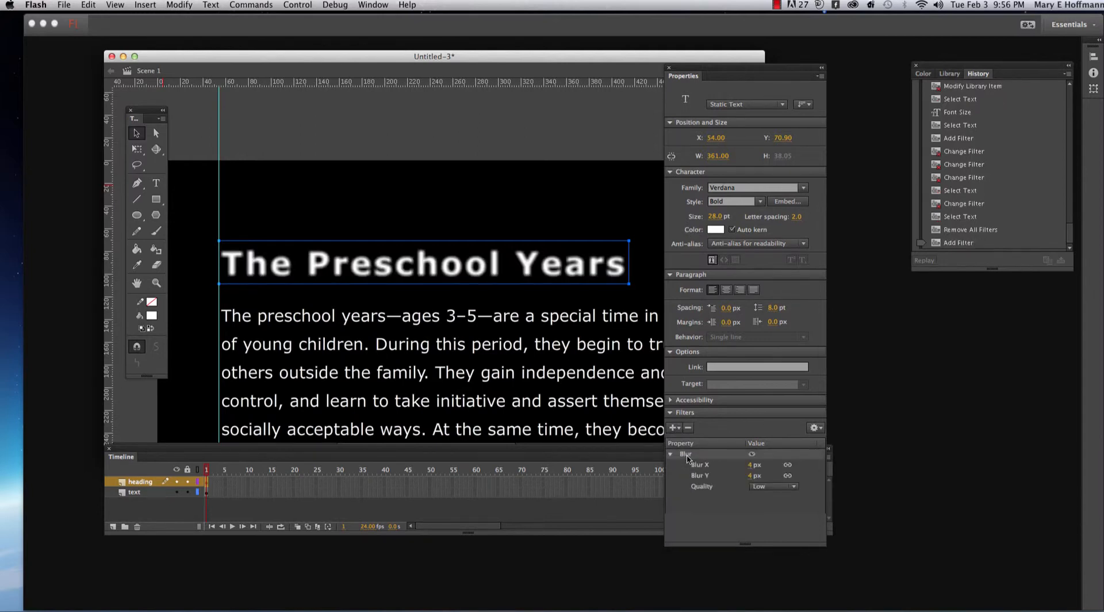
left_click(793, 489)
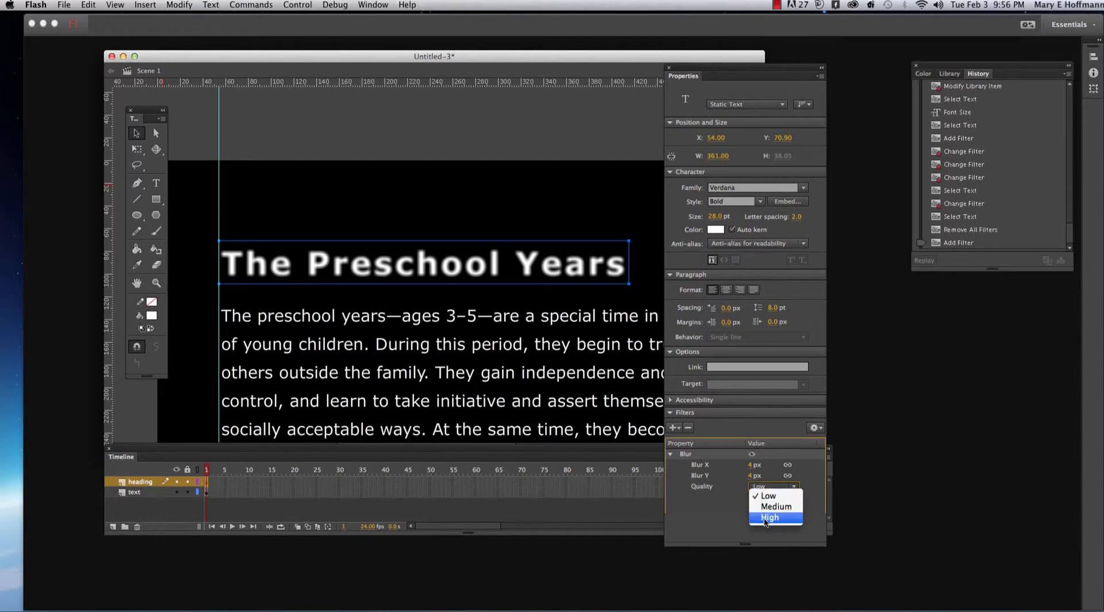
left_click(752, 469)
mouse_move(751, 469)
left_mouse_down()
mouse_move(742, 466)
mouse_move(754, 467)
mouse_move(748, 475)
left_mouse_up()
left_click(753, 476)
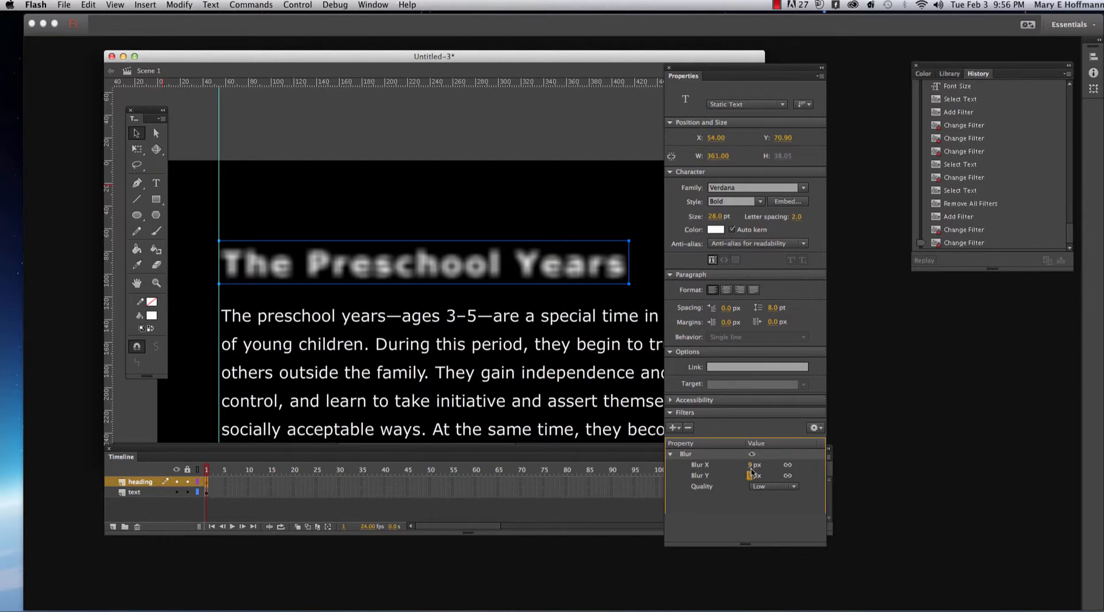
left_click_drag(749, 469, 749, 467)
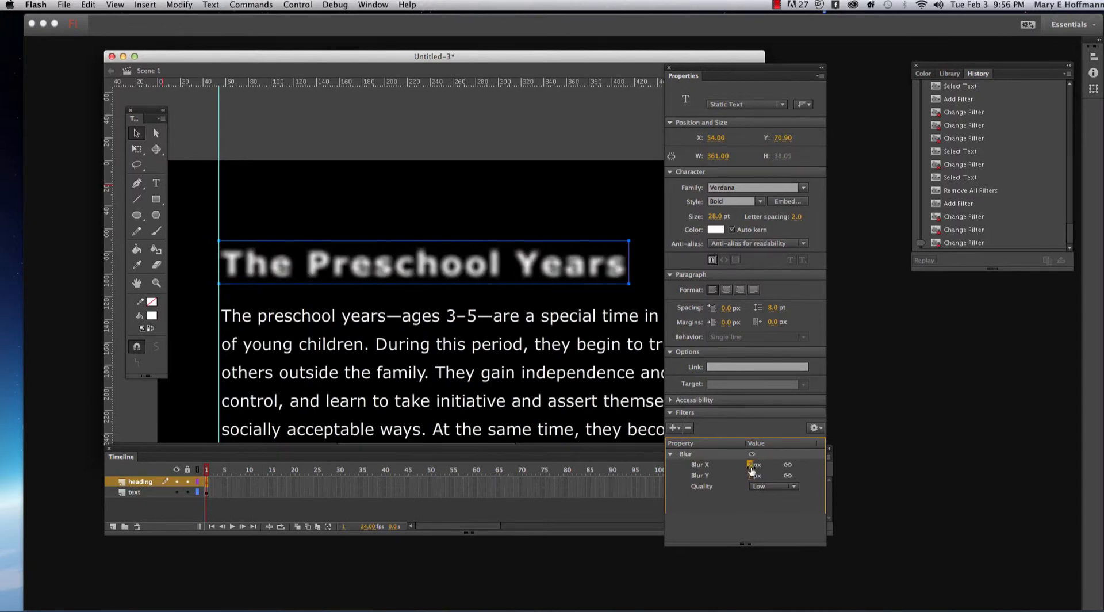
- Replace the heading's Blur filter with a Bevel filter and set its type to Full
left_click(674, 427)
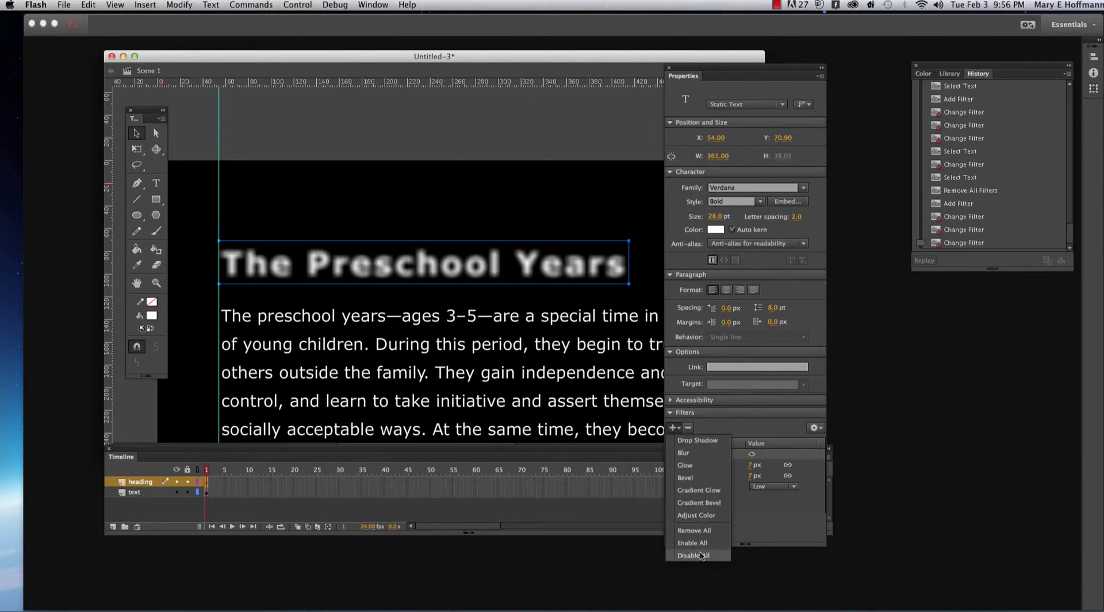
left_click(703, 532)
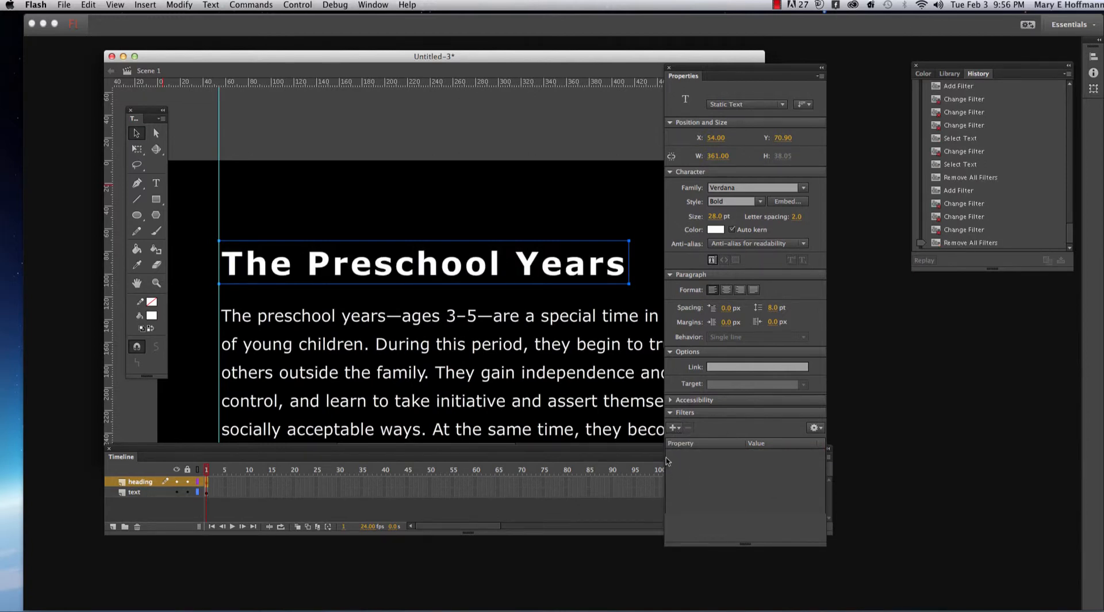
left_click(674, 429)
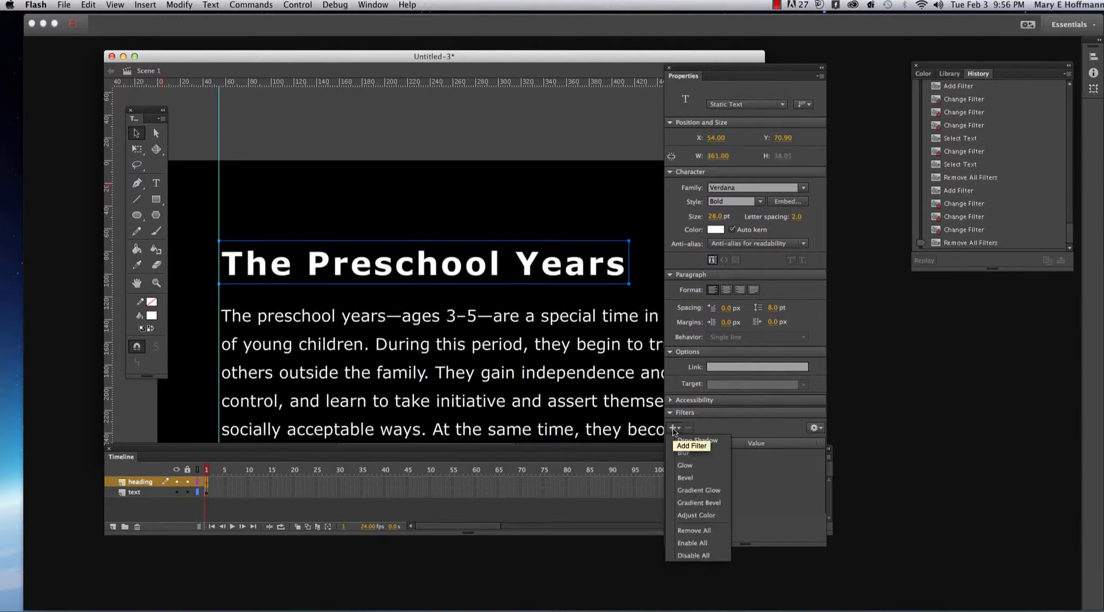
left_click(698, 480)
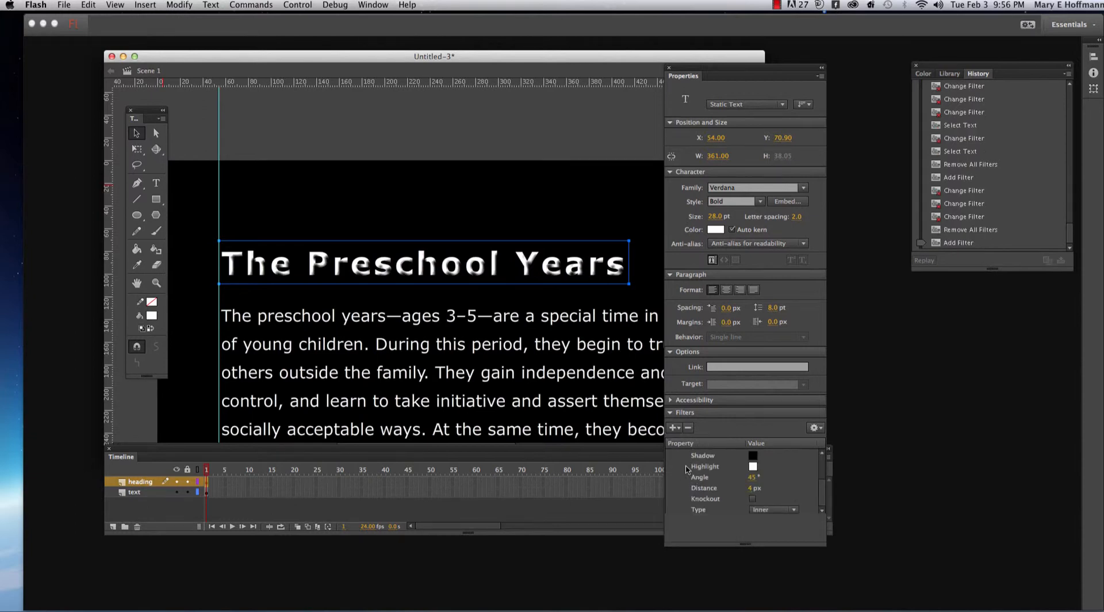
left_click(789, 511)
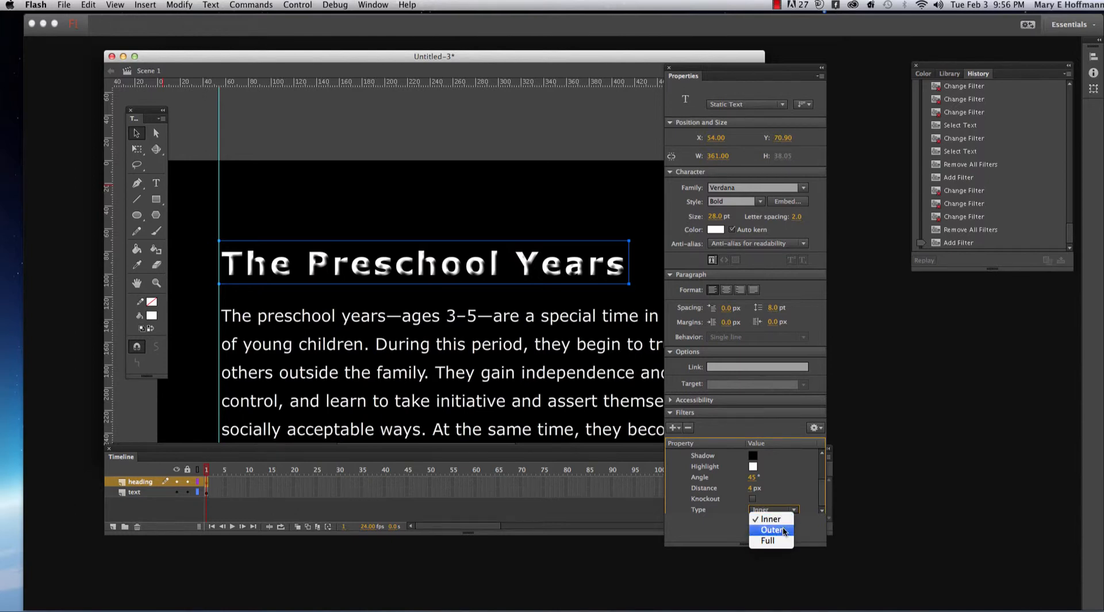
left_click(782, 530)
left_click(794, 514)
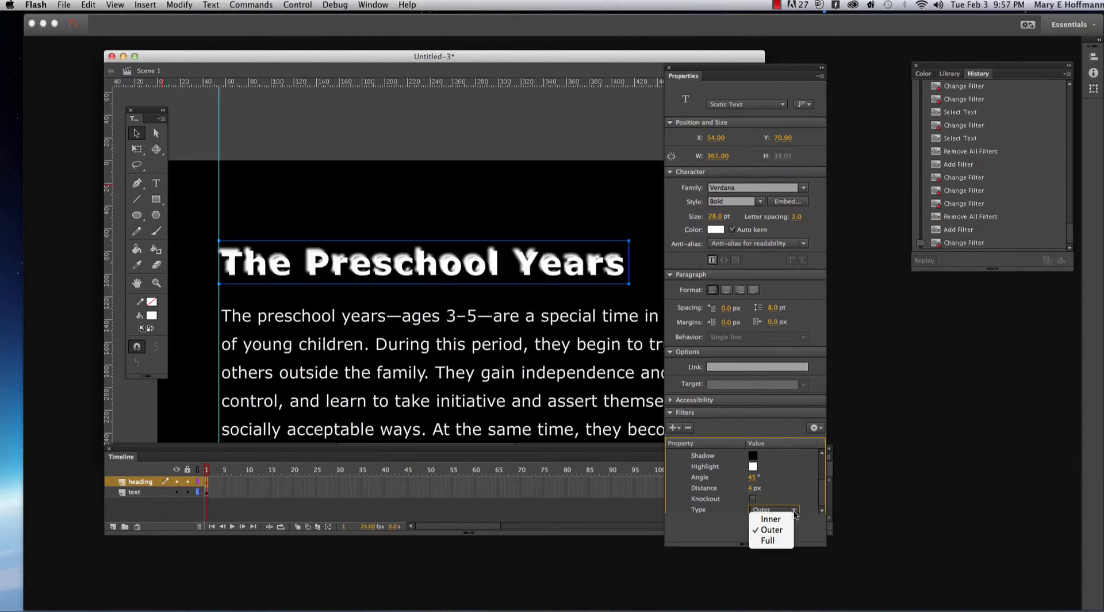
left_click(782, 539)
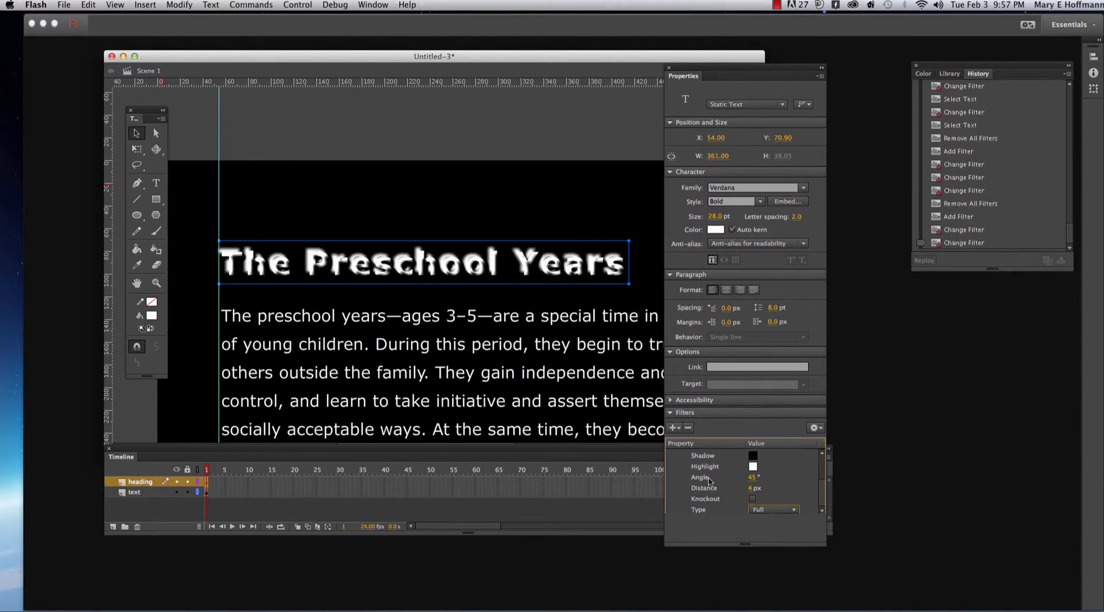
- Set the heading bevel's angle to 56° and its highlight color to gray #999999
left_click(747, 480)
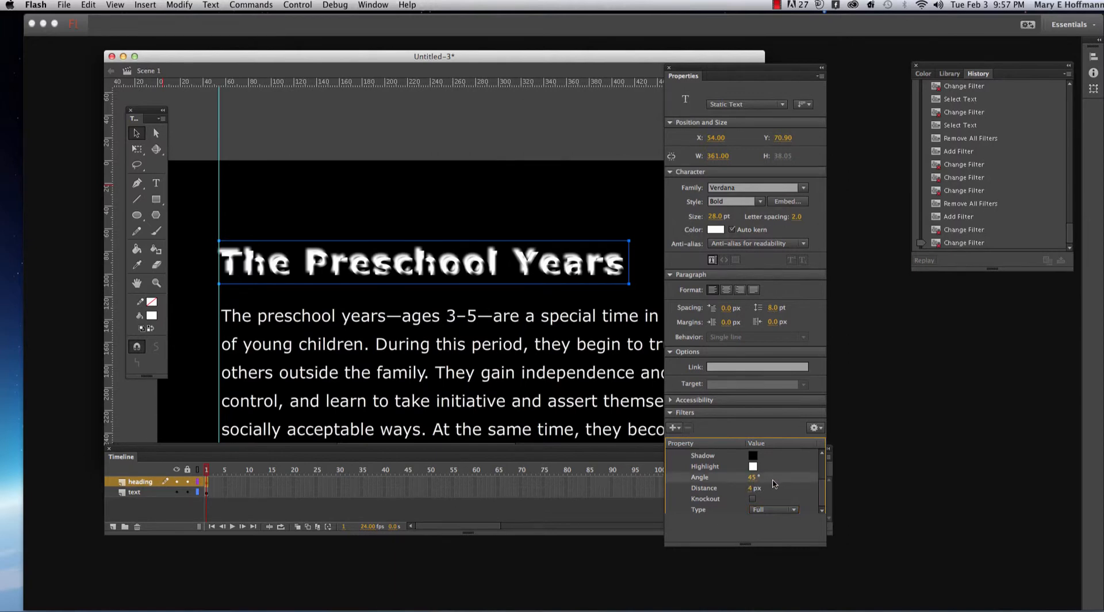
mouse_move(751, 477)
left_mouse_down()
mouse_move(765, 478)
mouse_move(749, 479)
left_mouse_up()
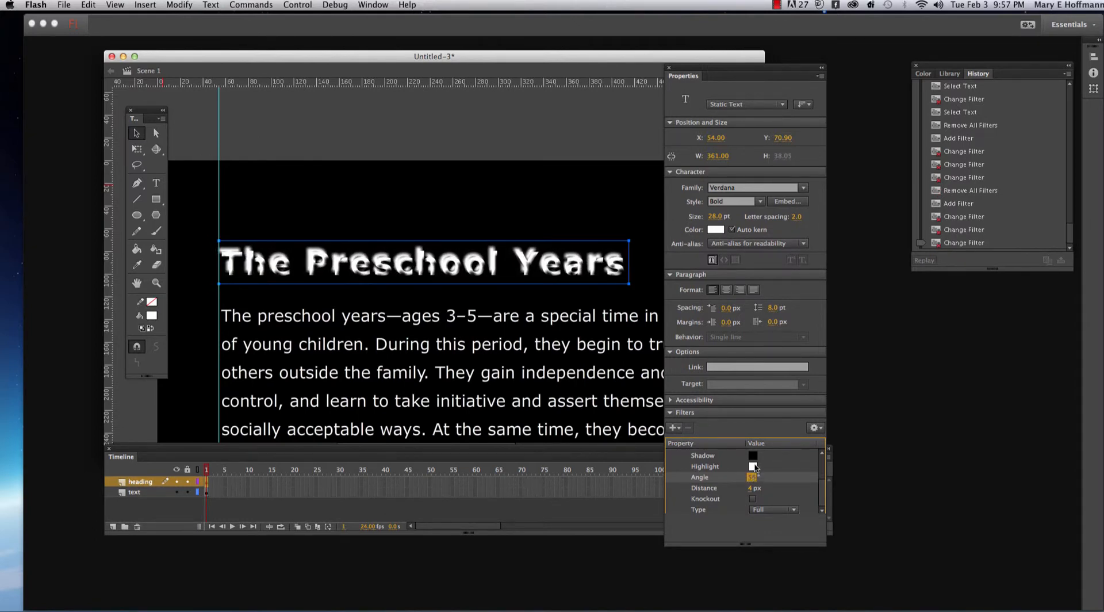
left_click(754, 466)
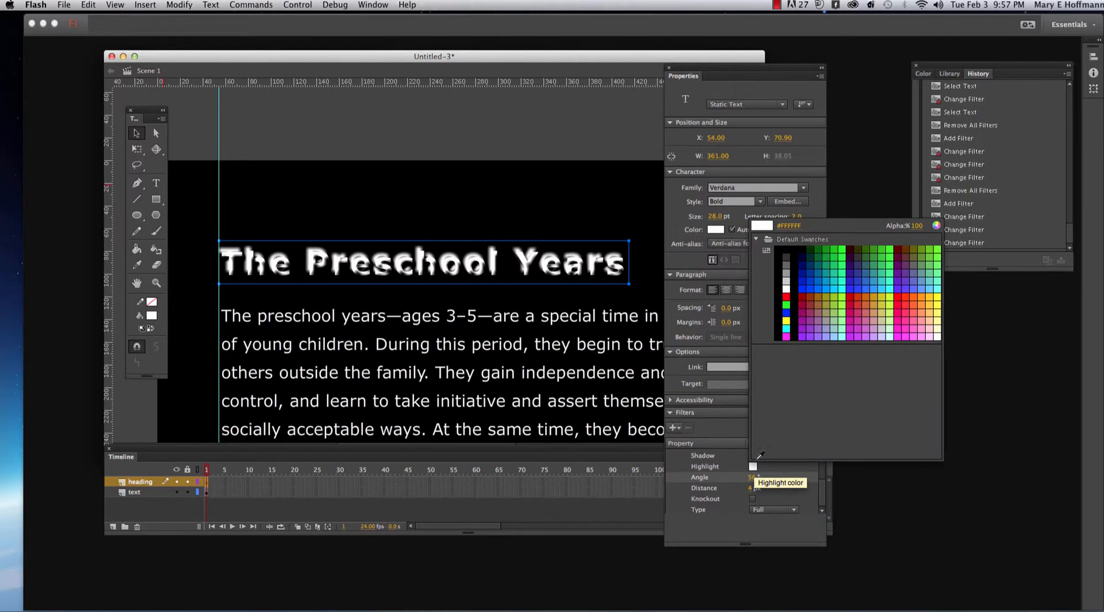
left_click(788, 271)
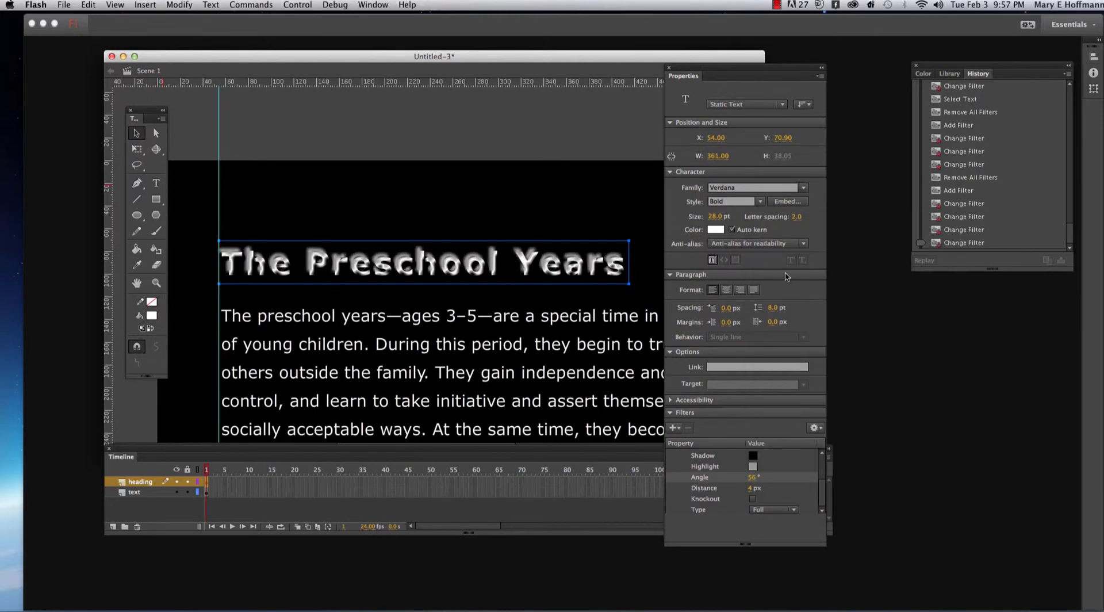
- Set the heading bevel's shadow color to dark gray and its distance to 7 px, keeping the Full type
left_click(752, 456)
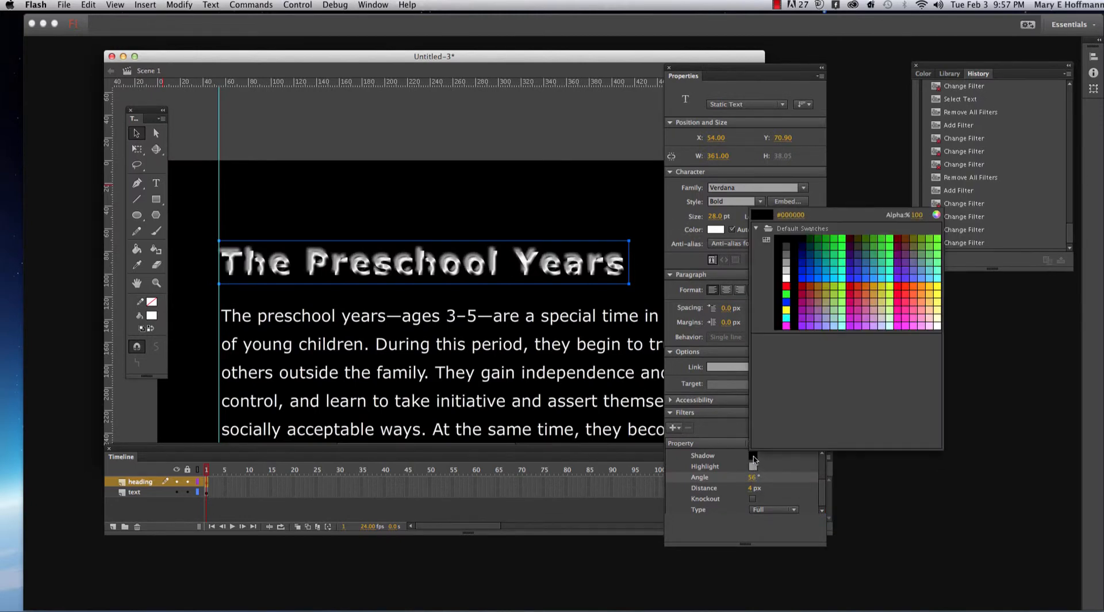
left_click(787, 246)
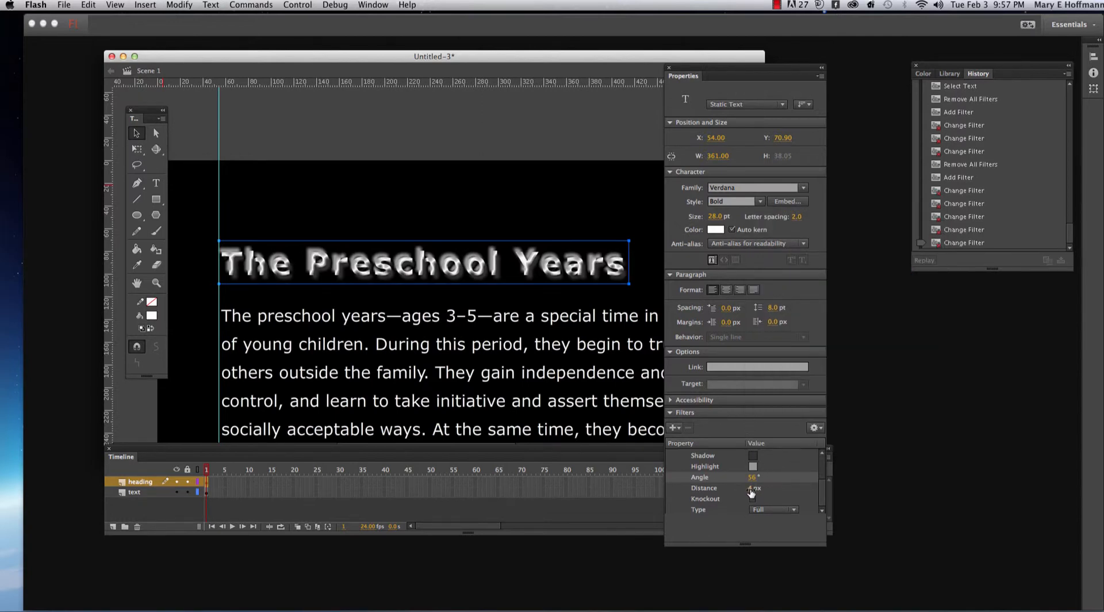
mouse_move(751, 492)
left_mouse_down()
mouse_move(736, 488)
mouse_move(768, 488)
mouse_move(748, 487)
left_mouse_up()
left_click(790, 510)
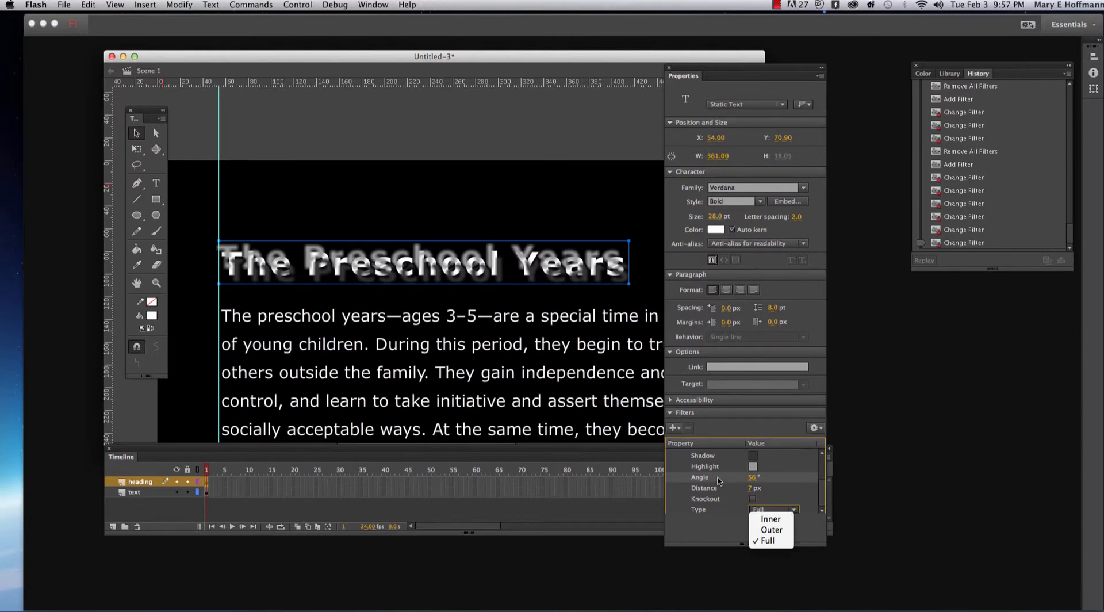
left_click(677, 431)
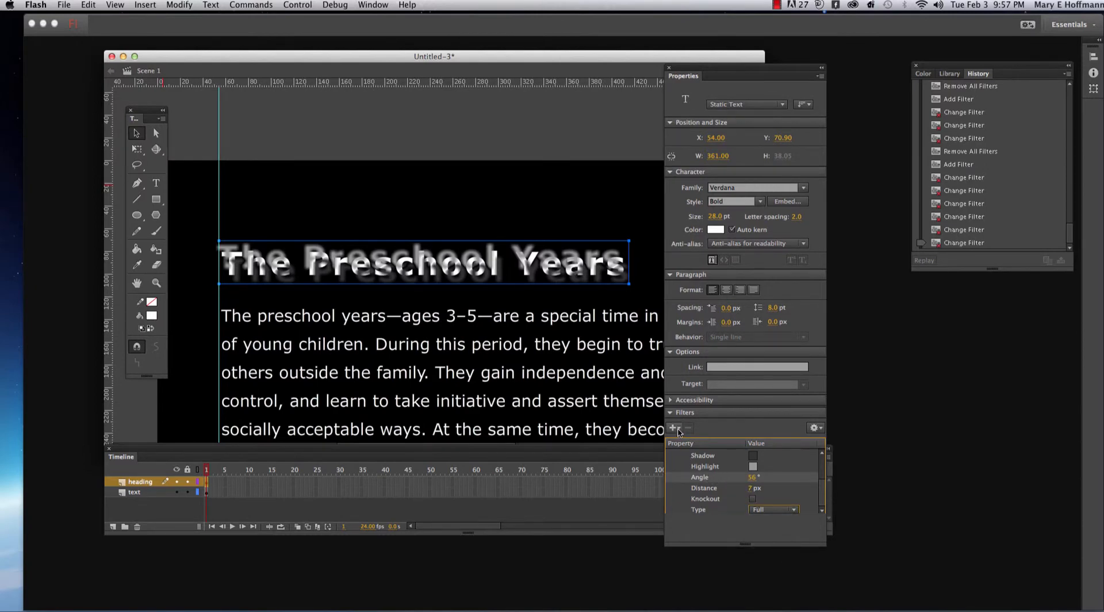
- Replace the heading's Bevel filter with a Gradient Glow filter and set its quality to Medium
left_click(678, 430)
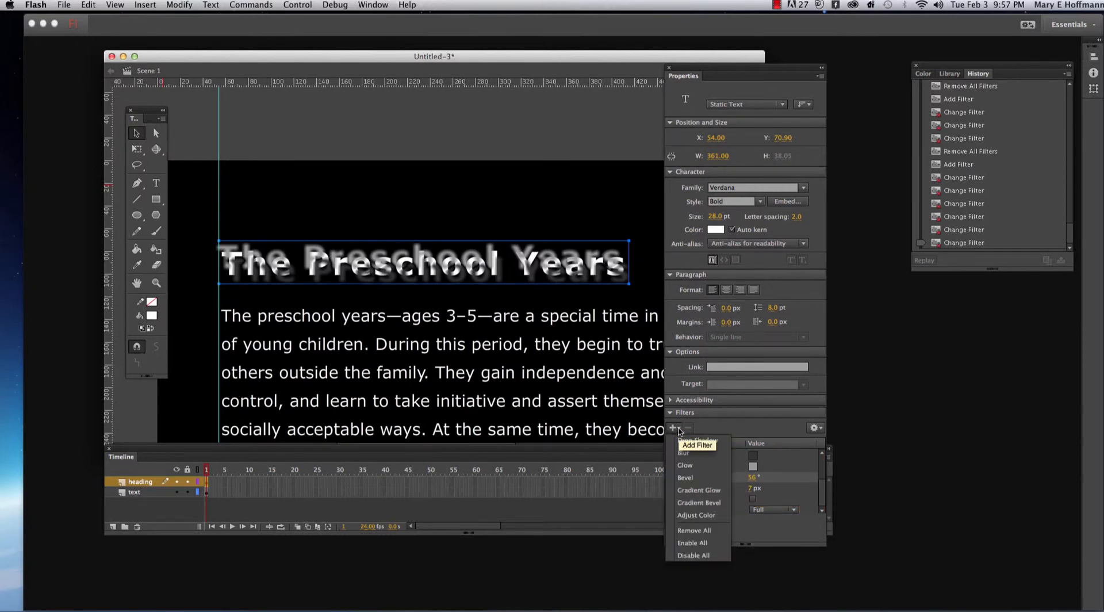
left_click(709, 531)
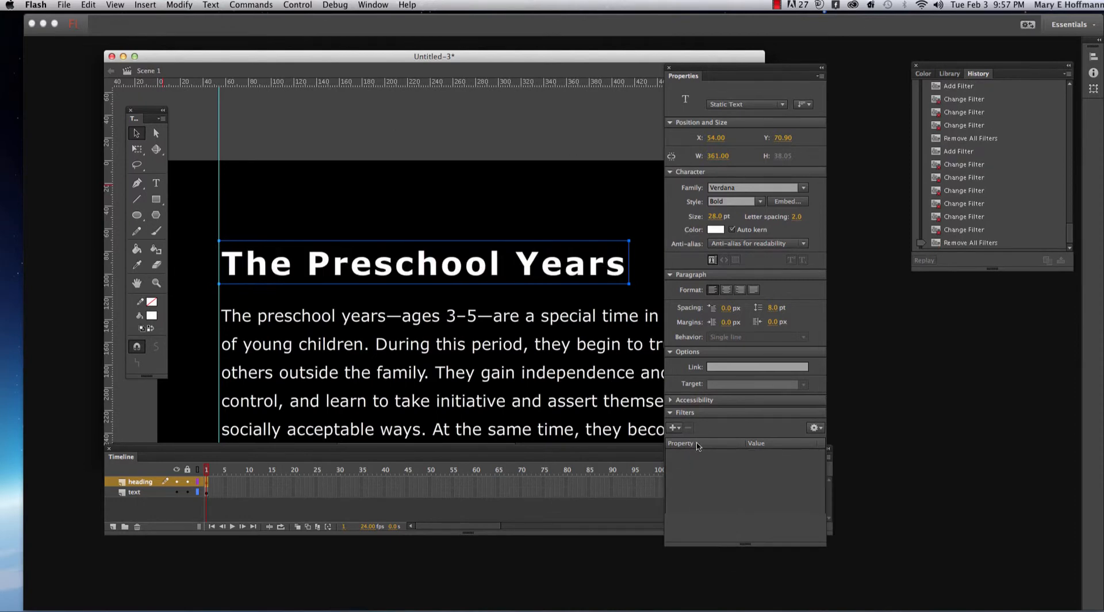
left_click(674, 430)
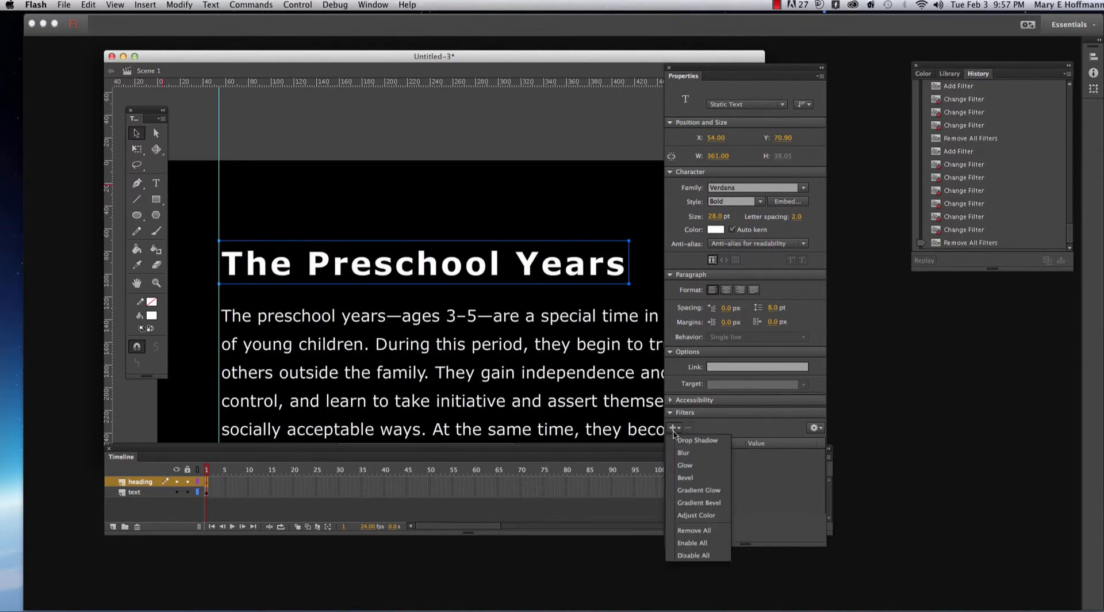
left_click(711, 493)
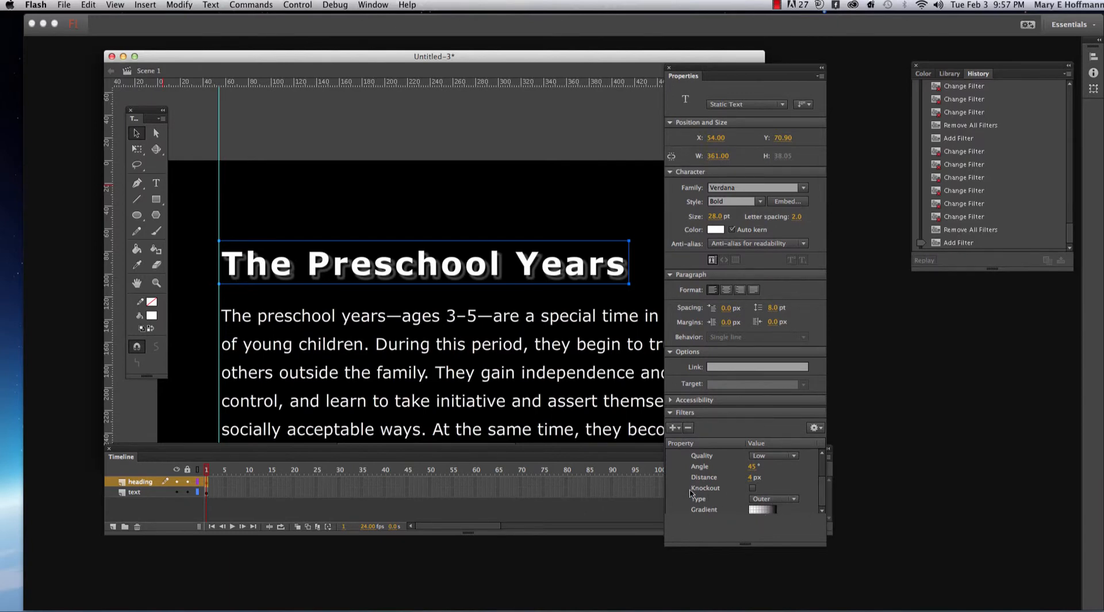
left_click(793, 456)
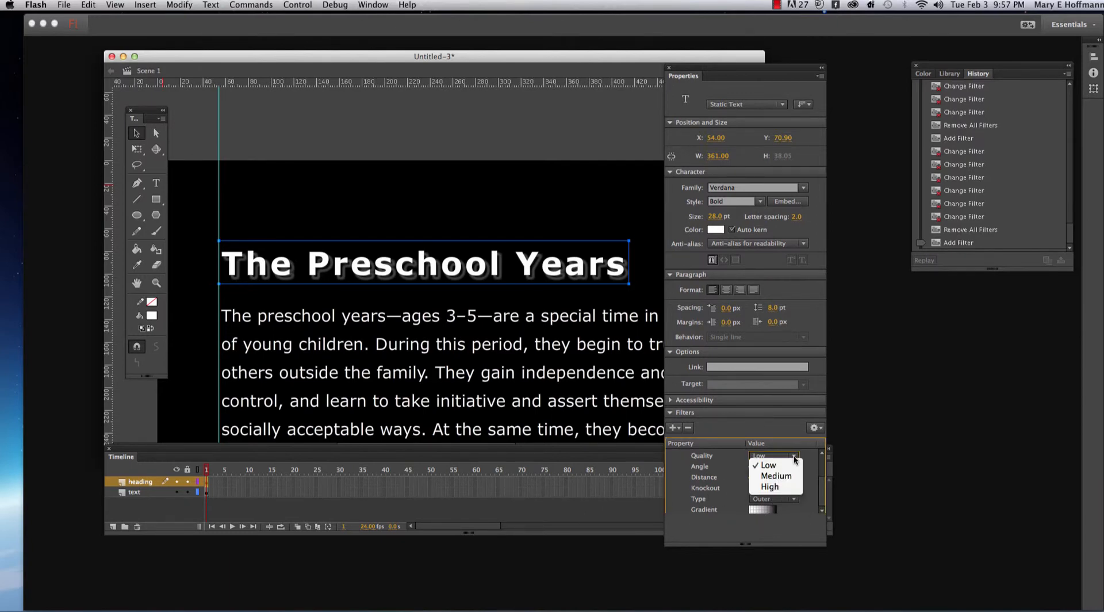
left_click(771, 476)
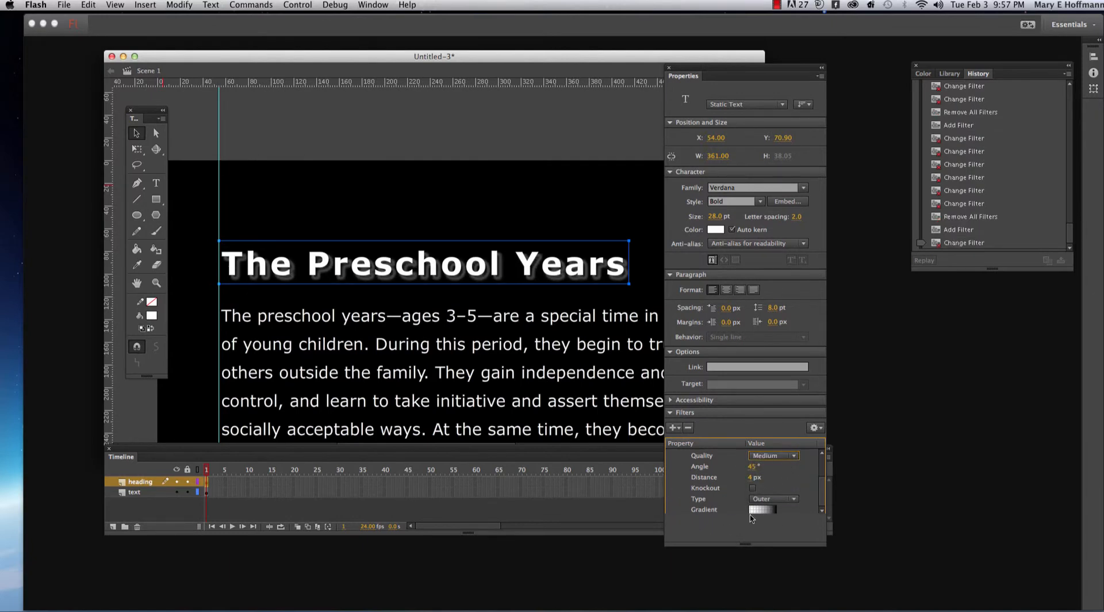
- Recolor the gradient glow's start stop blue, add a blue stop at the gradient's middle, and make the end stop dark gray
left_click(759, 511)
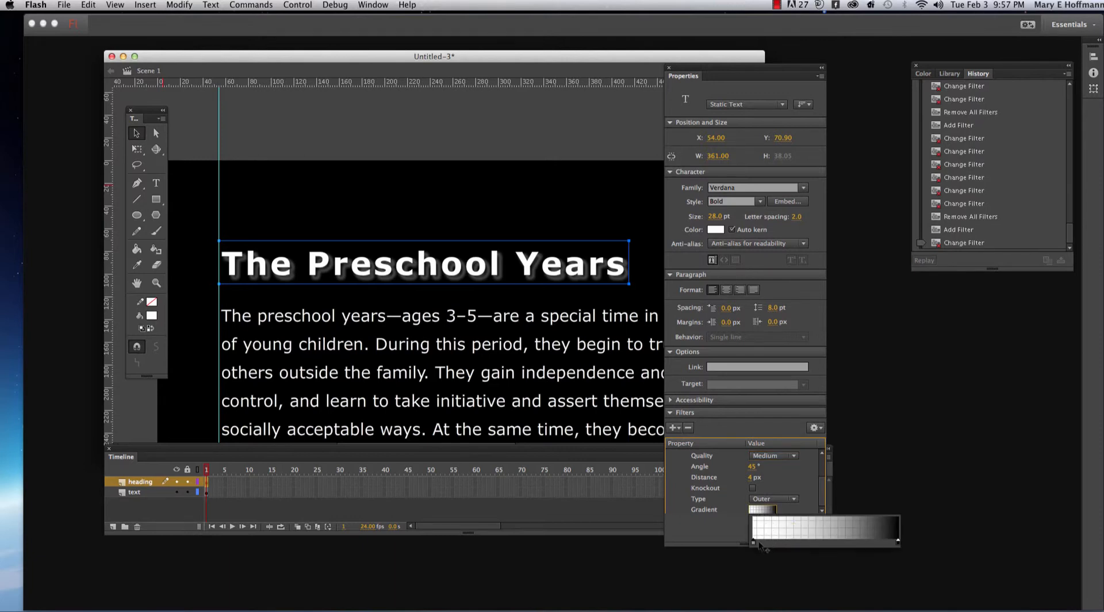
left_click(754, 542)
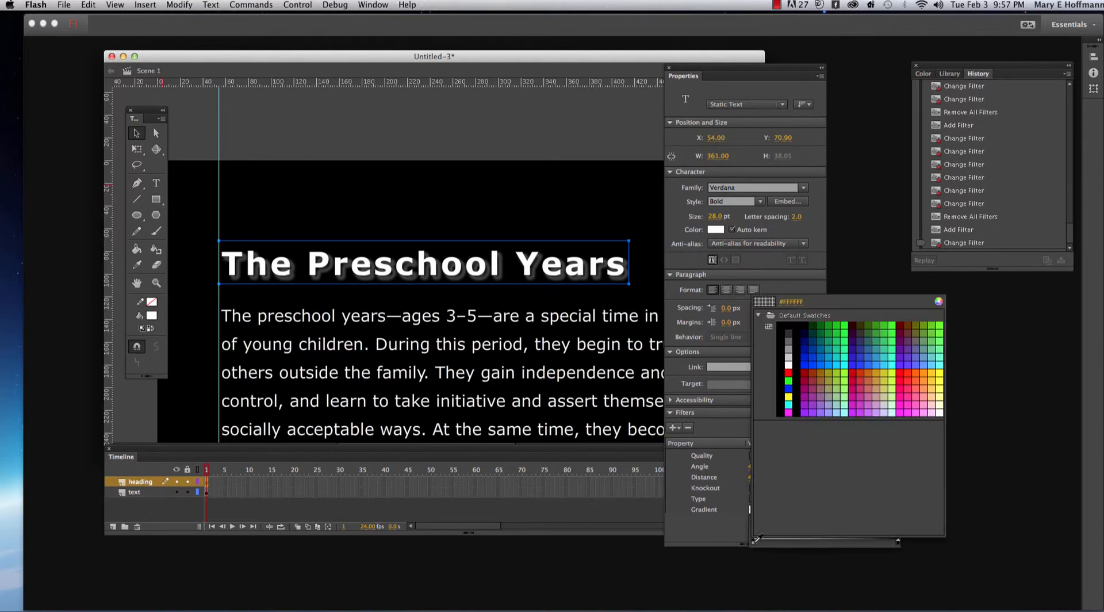
left_click(861, 363)
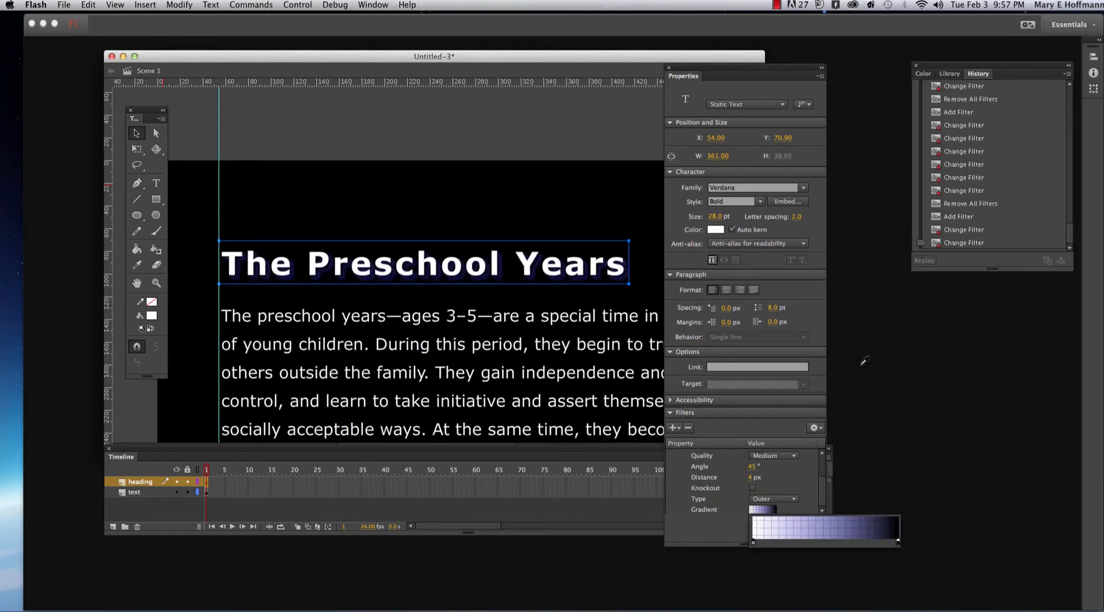
left_click(828, 540)
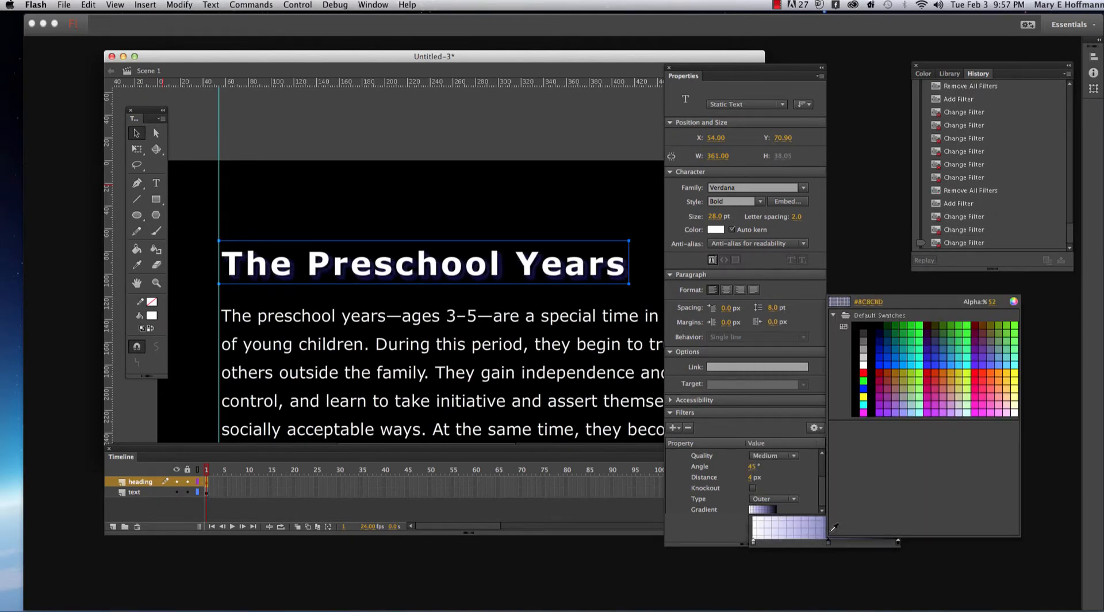
left_click(936, 364)
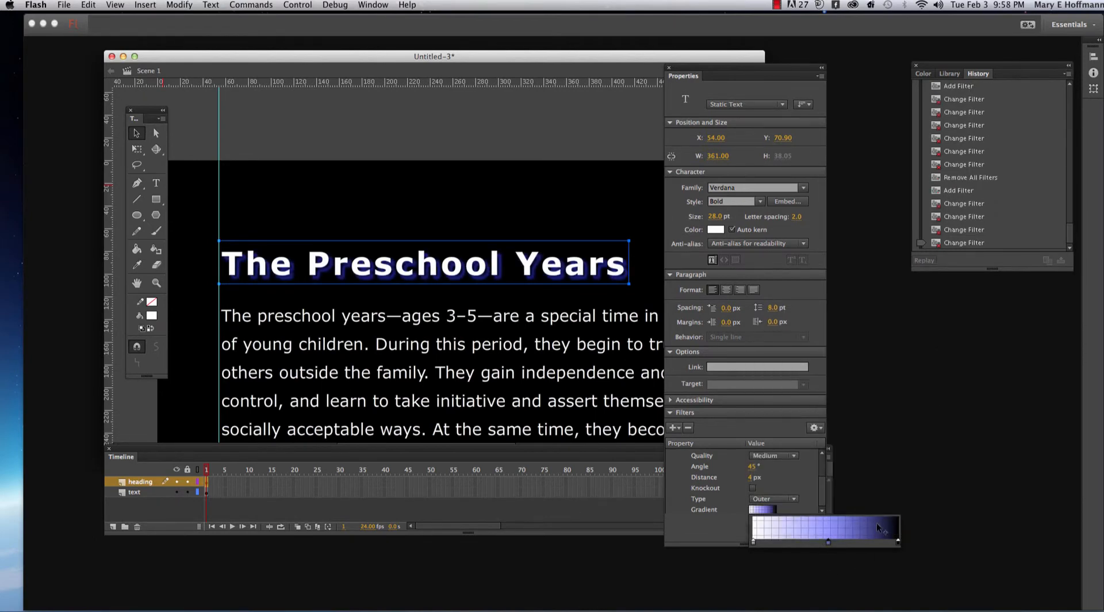
left_click(896, 541)
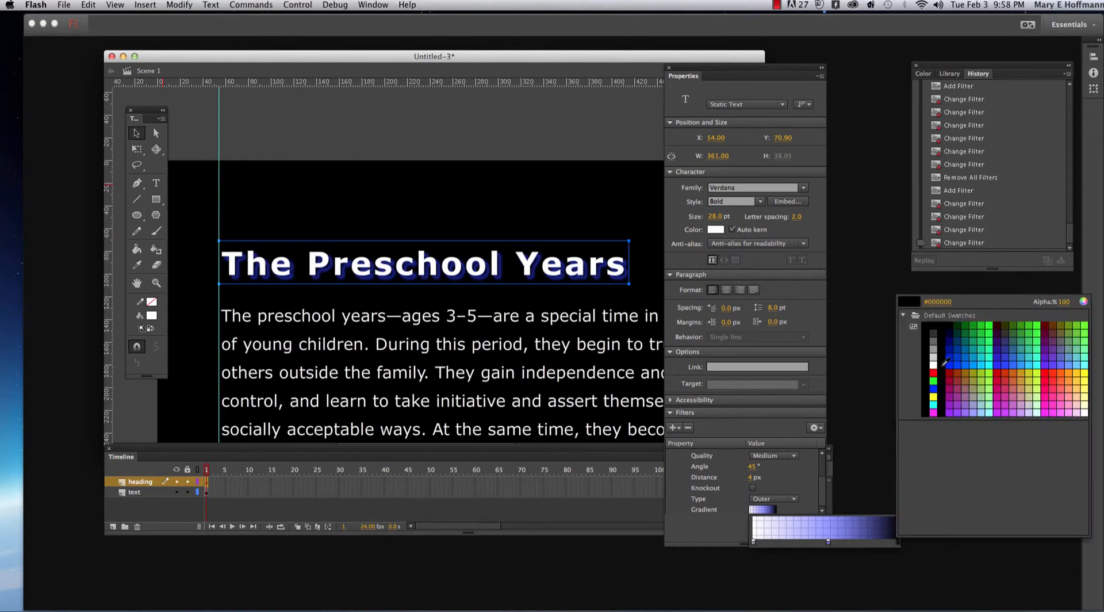
left_click(934, 337)
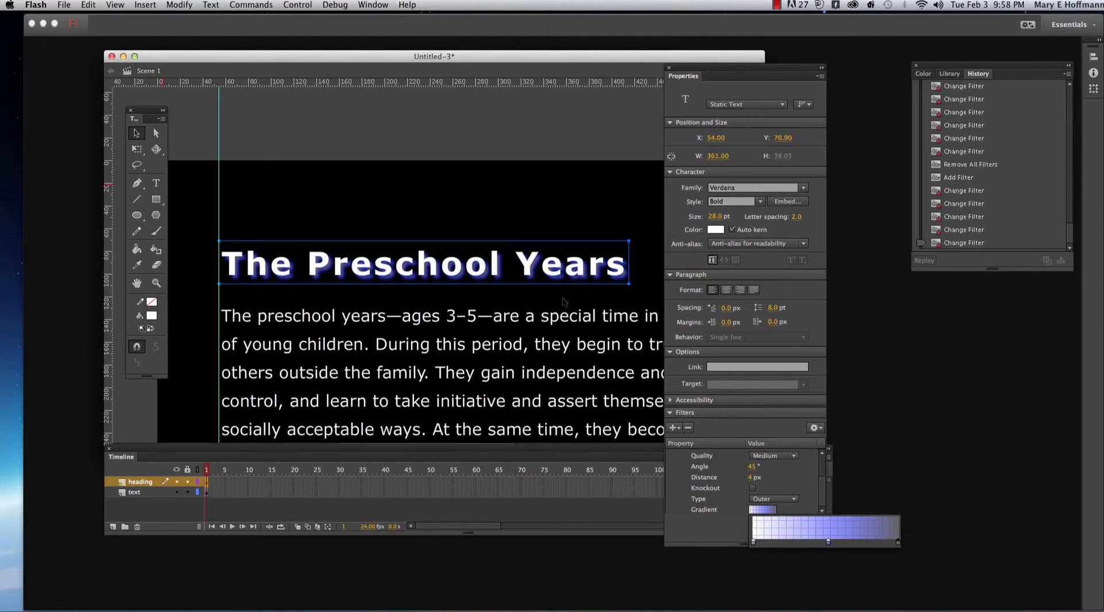
left_click(698, 535)
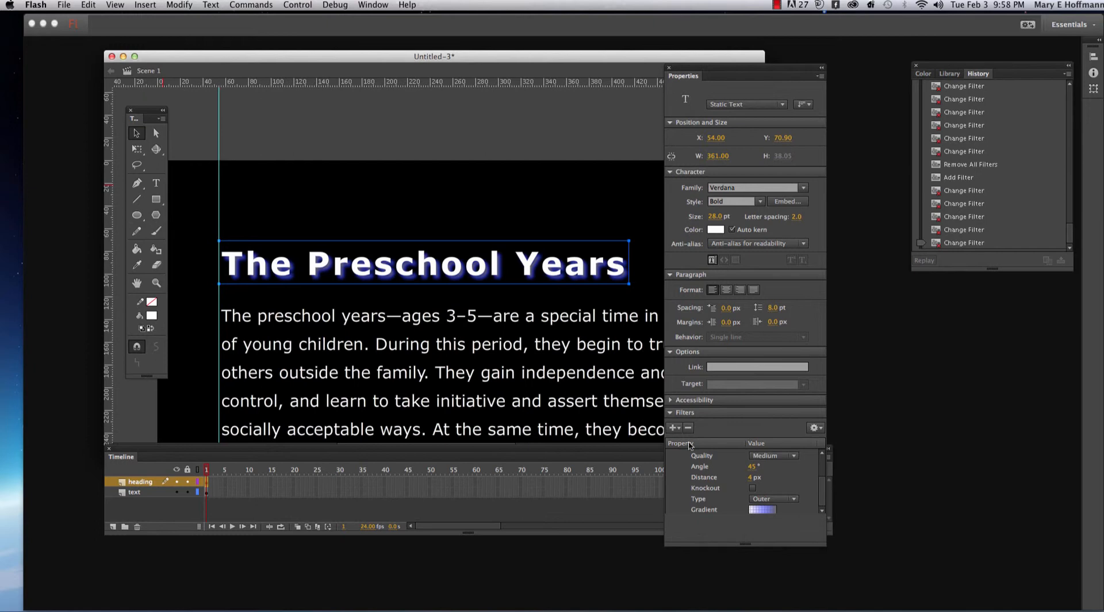
- Remove all filters from the heading and add an Adjust Color filter
left_click(674, 428)
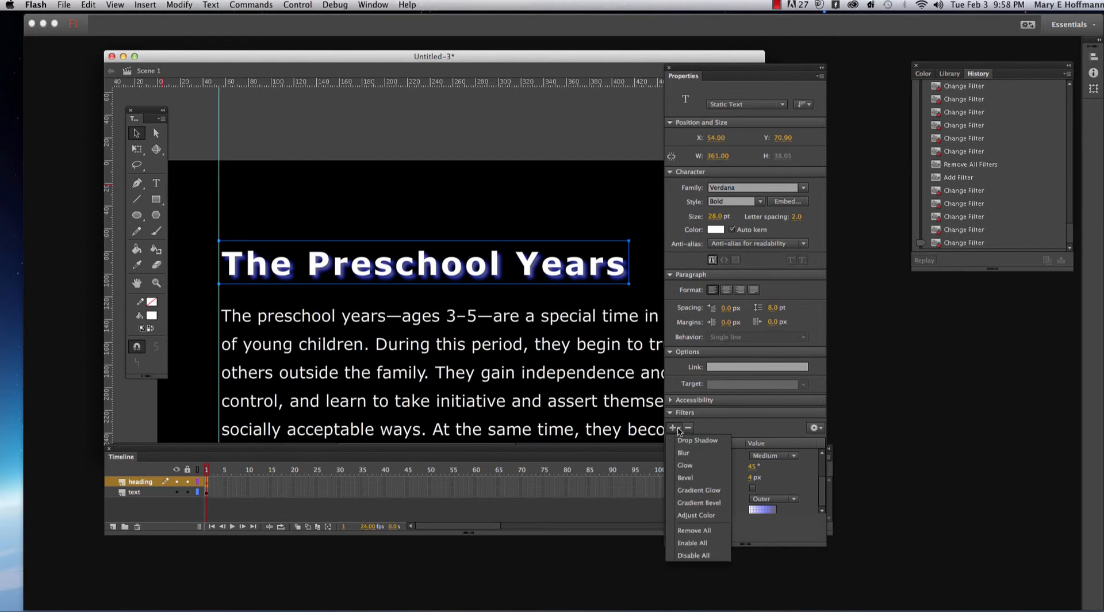
left_click(694, 530)
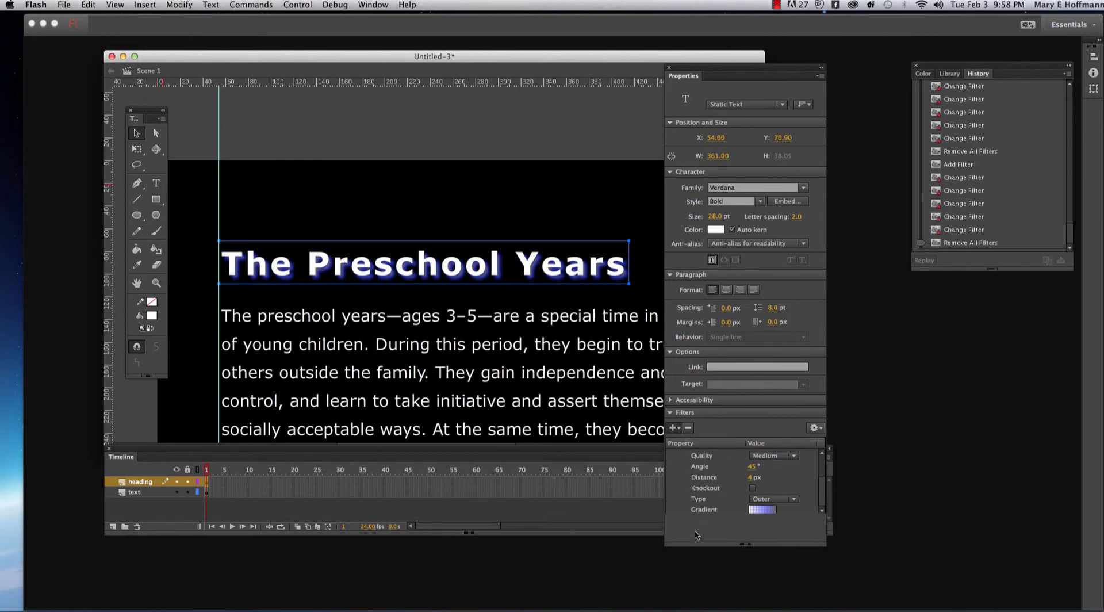
left_click(677, 429)
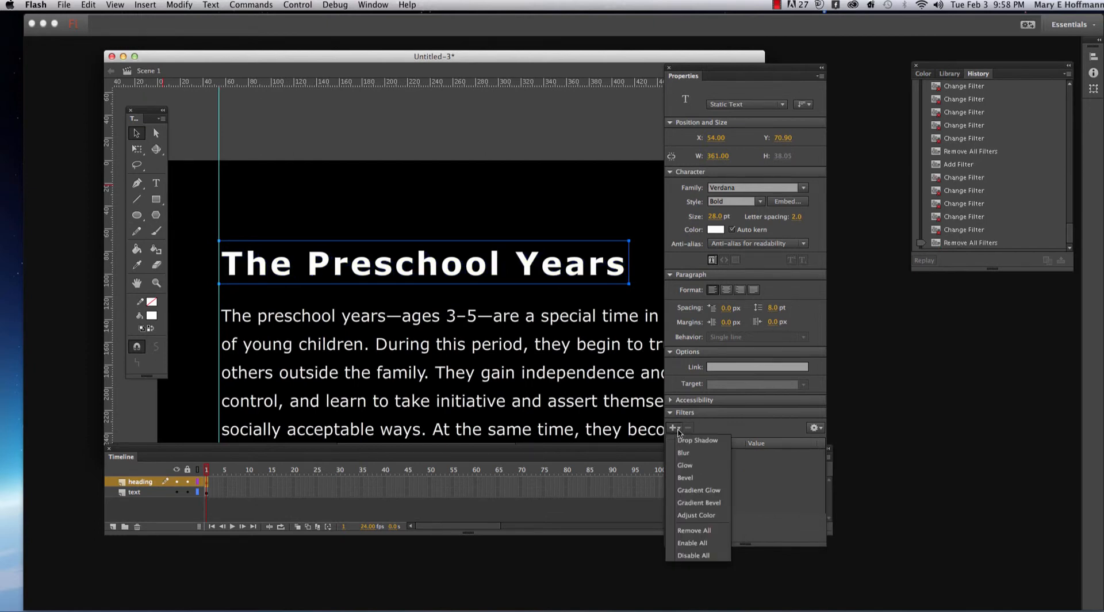
left_click(712, 516)
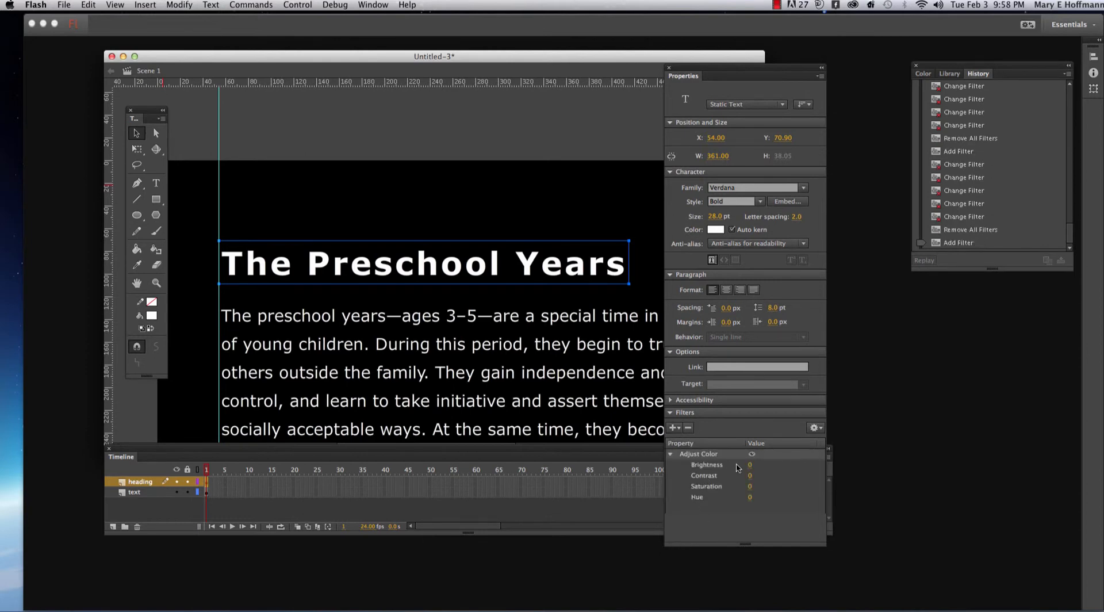
- Set the Adjust Color filter's Brightness to 34, Contrast to -25, Saturation to 52 and Hue to -30
left_click(756, 465)
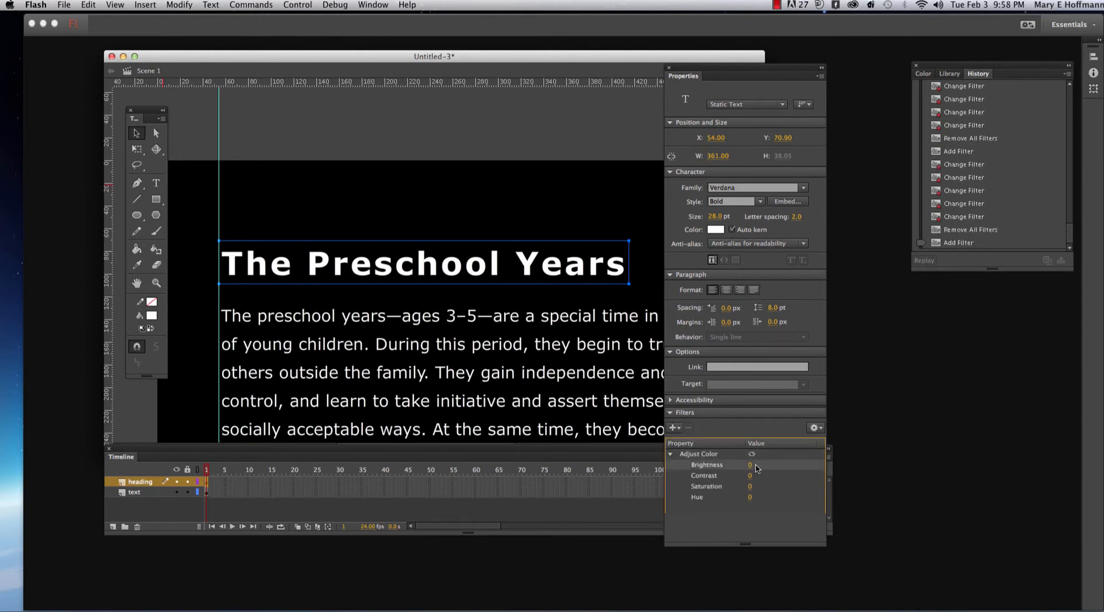
left_click_drag(750, 469, 781, 488)
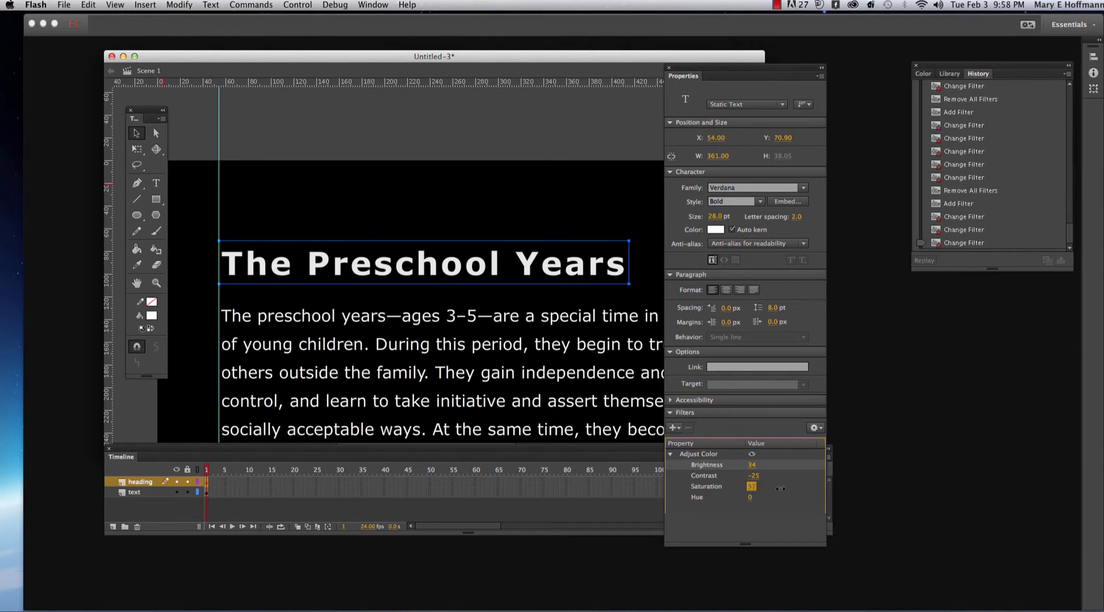
left_click_drag(749, 498, 775, 500)
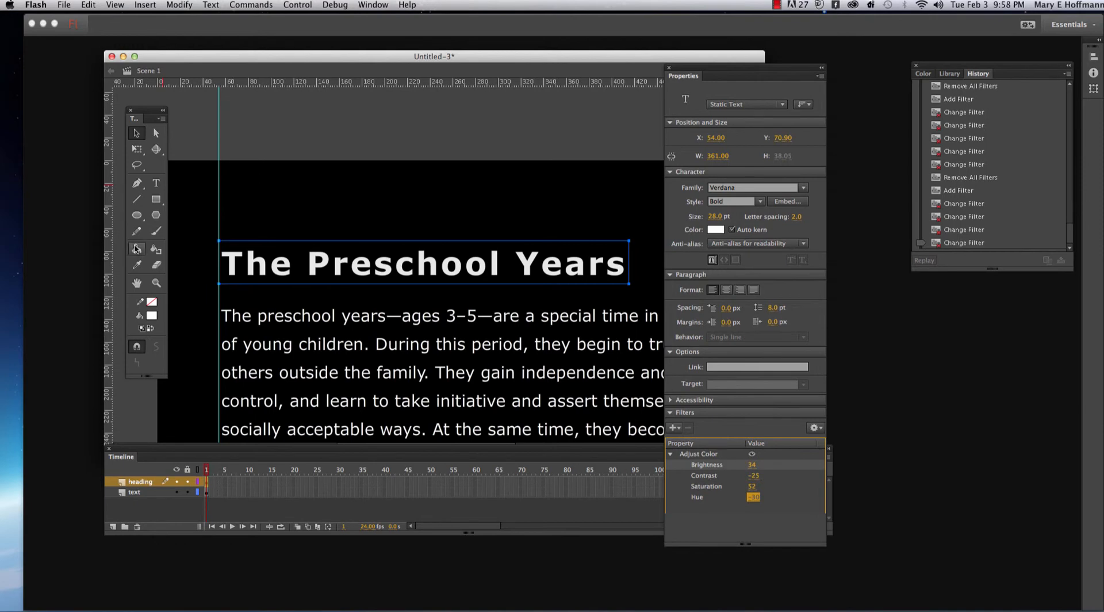
- Select all of the heading's text, change its color to light blue #00CCFF, and leave text editing
left_click(156, 183)
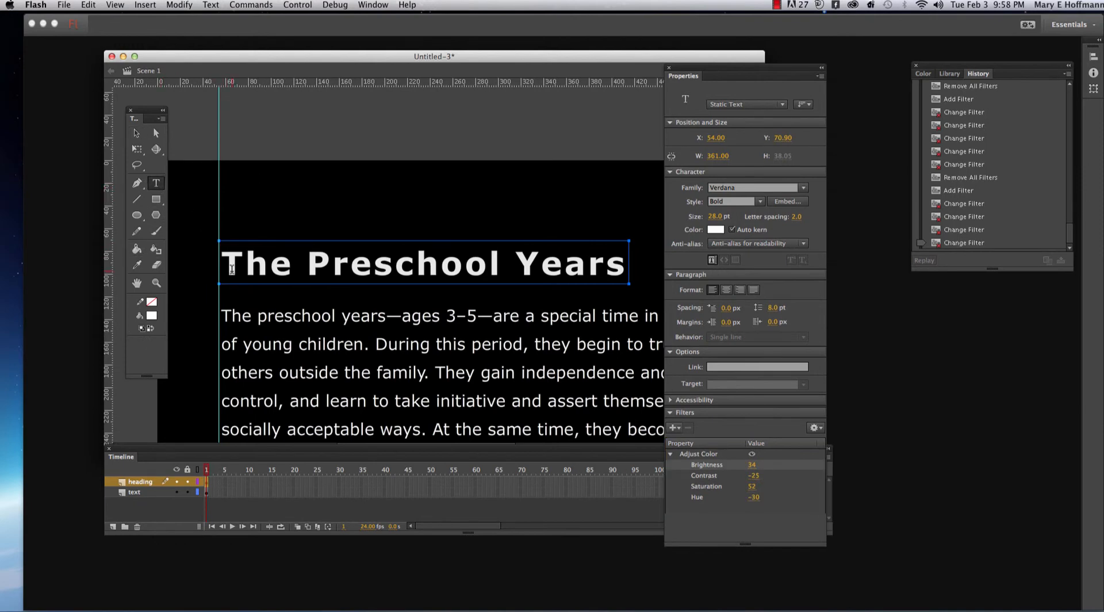
left_click_drag(232, 269, 619, 250)
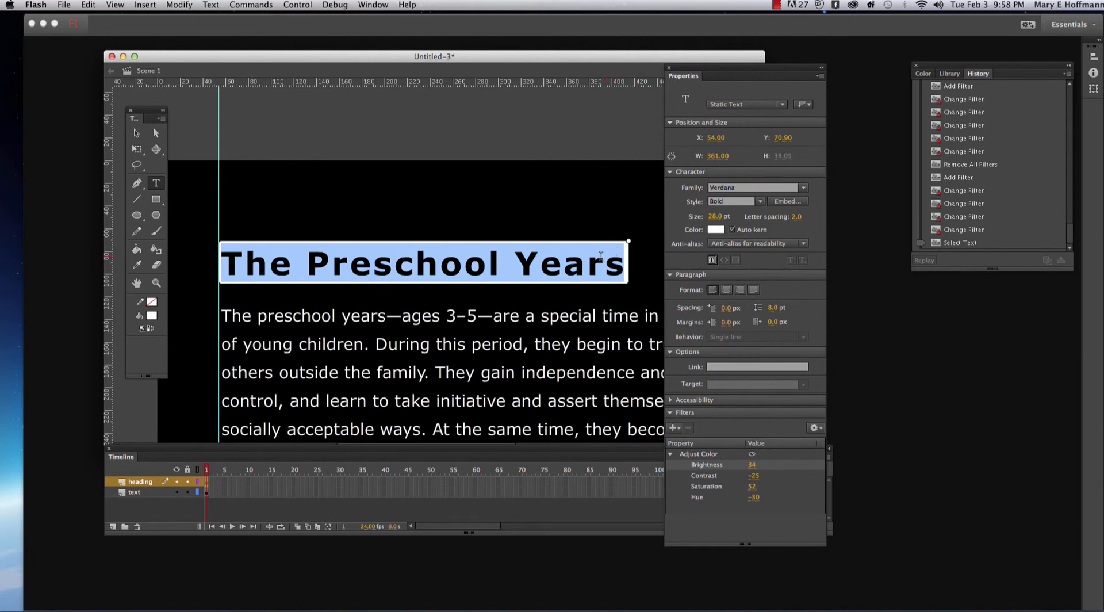
left_click(717, 230)
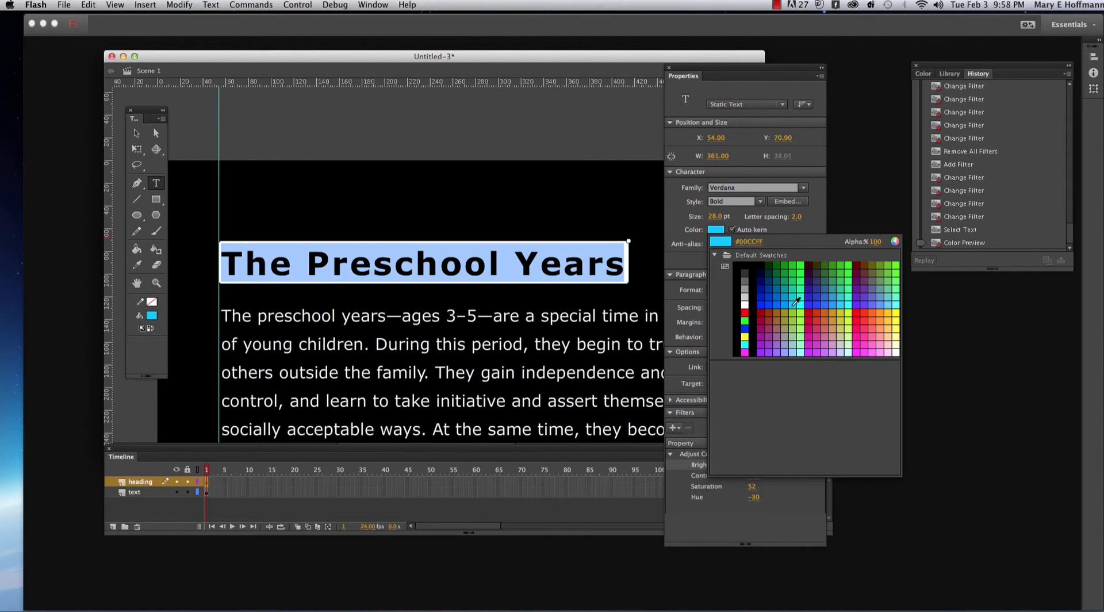
left_click(792, 305)
left_click(406, 268)
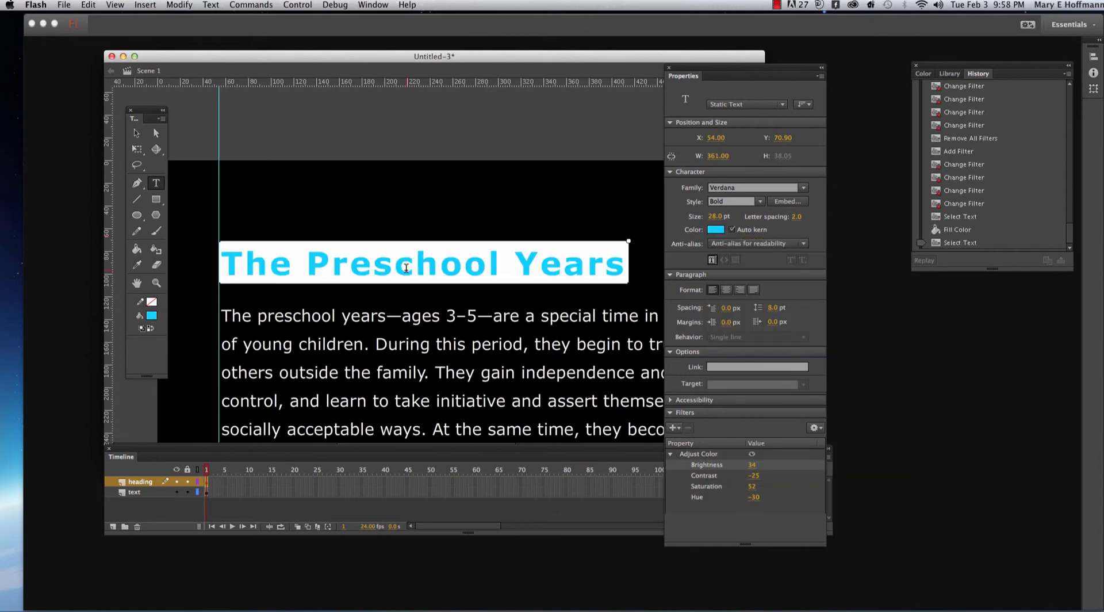
left_click(578, 233)
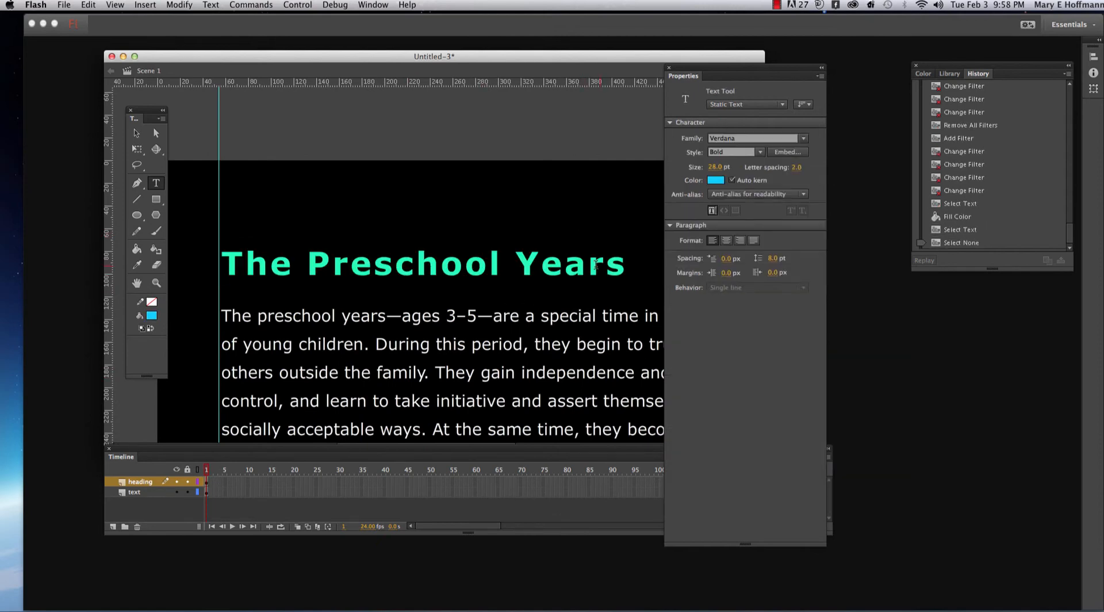
- Select all of the heading's text again and raise the Adjust Color filter's Hue
left_click(540, 278)
left_click(556, 275)
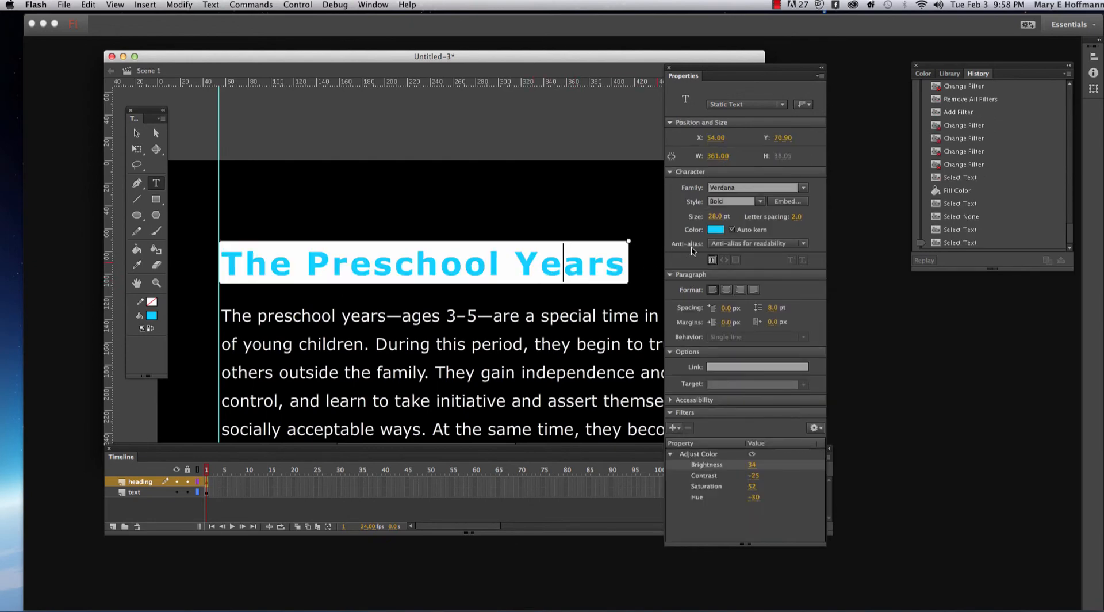
left_click(338, 296)
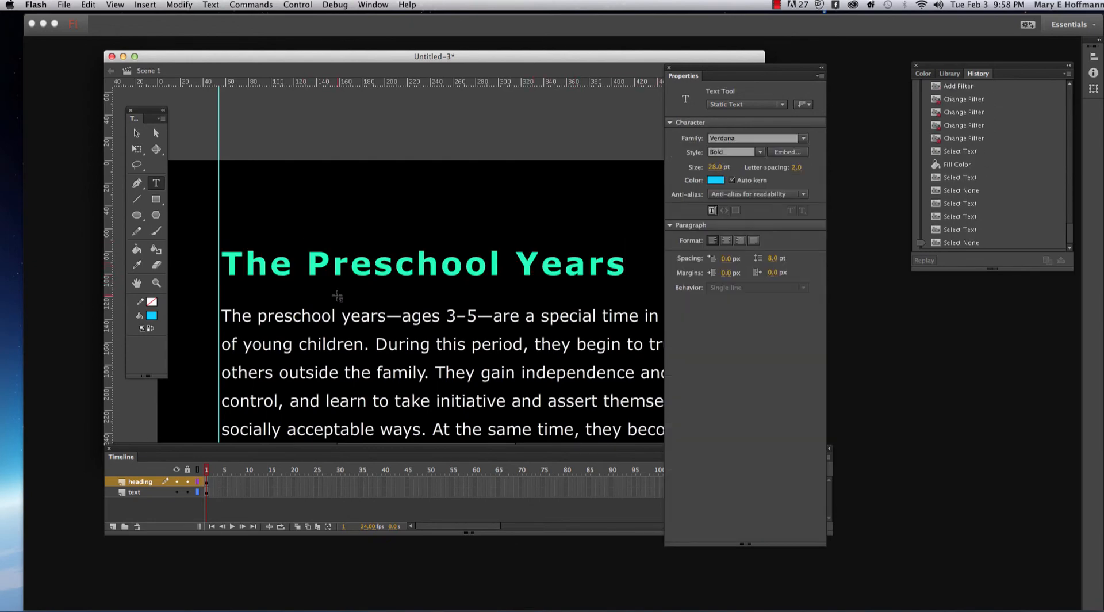
left_click_drag(230, 268, 641, 293)
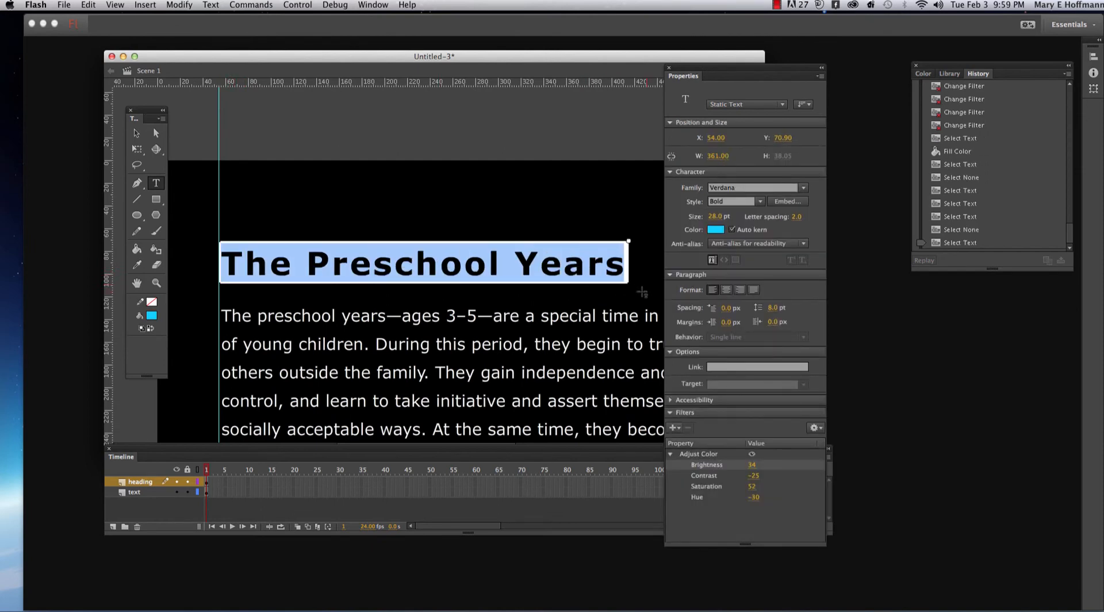
left_click(752, 497)
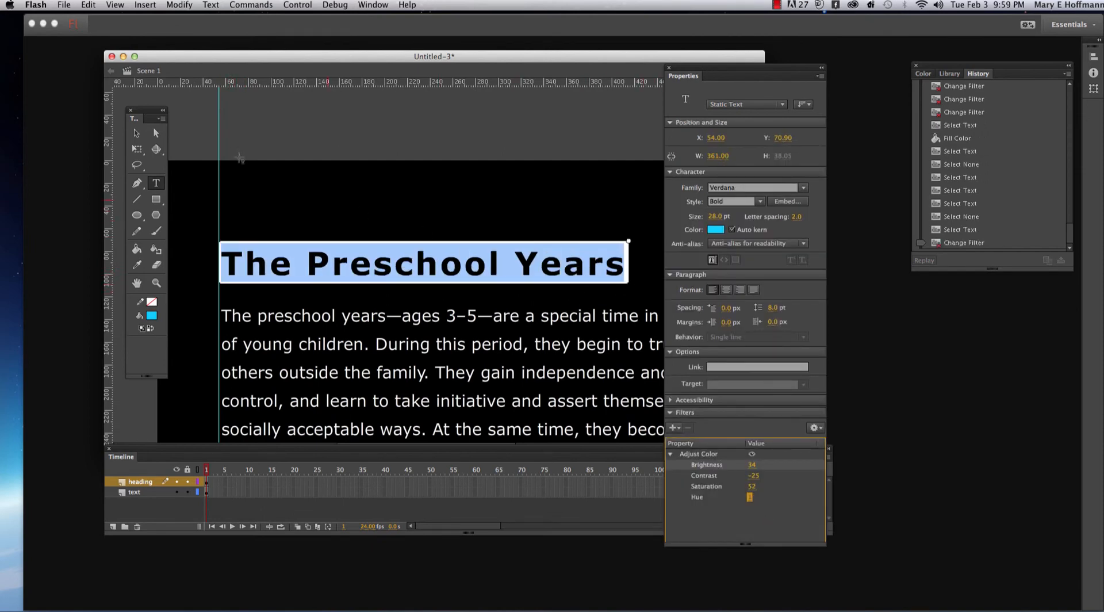
- Leave text editing, set Adjust Color's Brightness to 43, Contrast to -80 and Saturation to 35, and shift its Hue until the heading is blue-violet
left_click(136, 134)
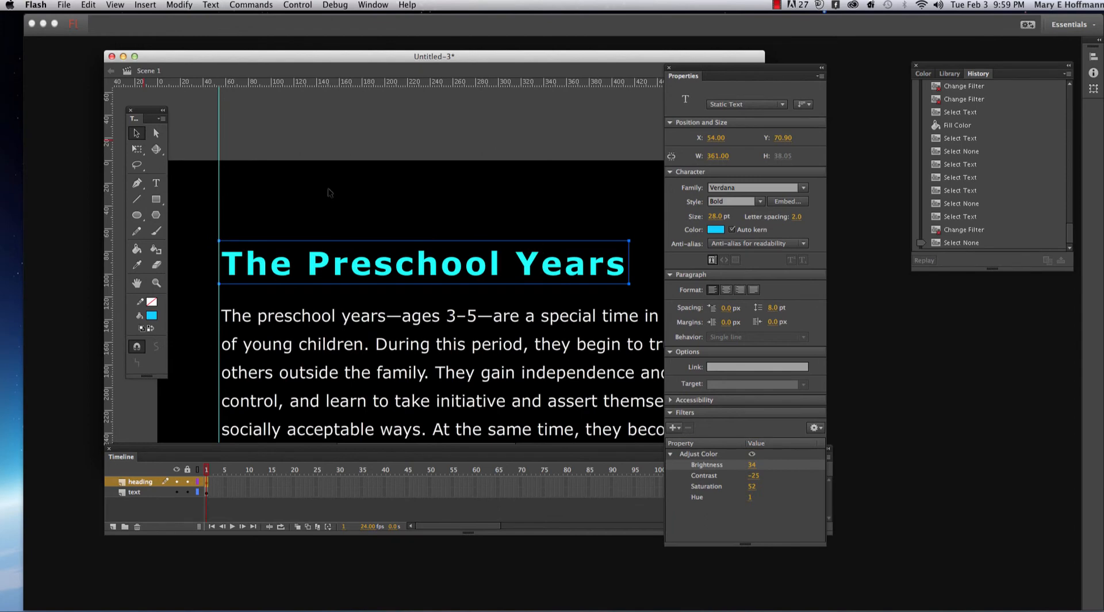
left_click(749, 487)
mouse_move(749, 489)
left_mouse_down()
mouse_move(779, 476)
mouse_move(728, 477)
mouse_move(778, 467)
mouse_move(756, 467)
mouse_move(765, 497)
left_mouse_up()
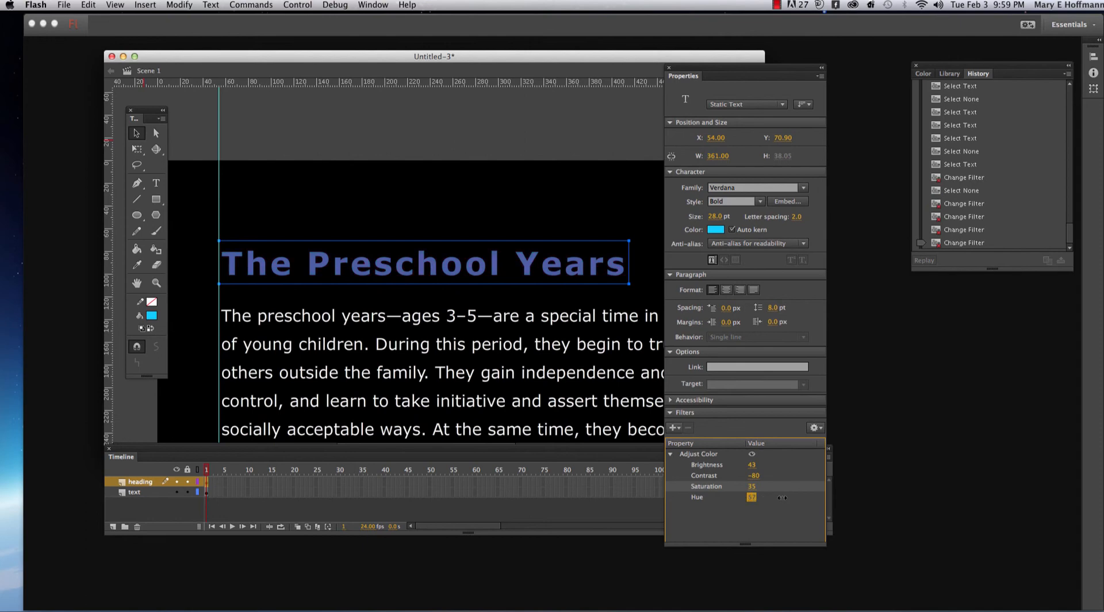